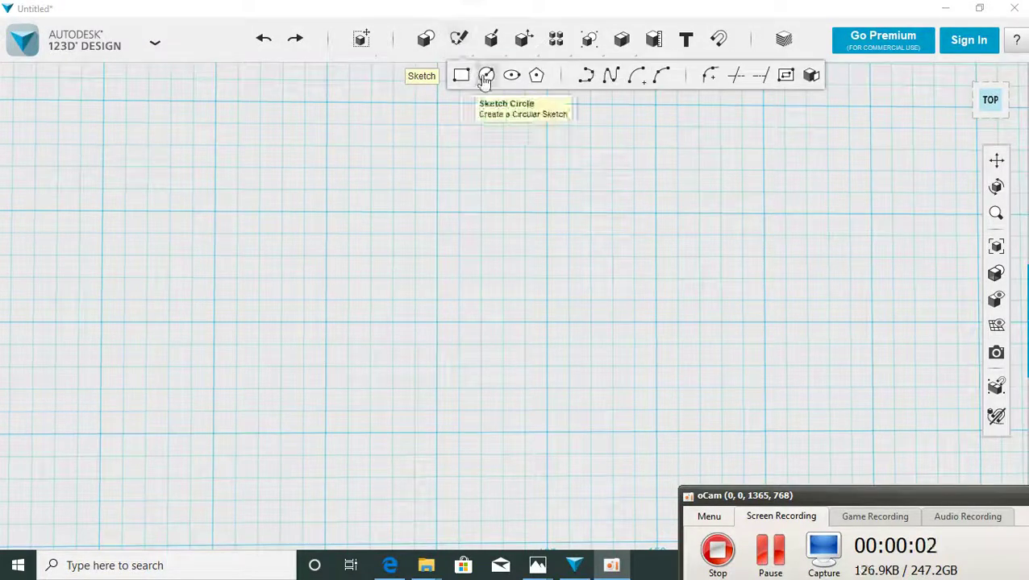
Sketch four concentric circles on one shared centre, including 20 mm and 40 mm, and exit the sketch.
left_click(486, 78)
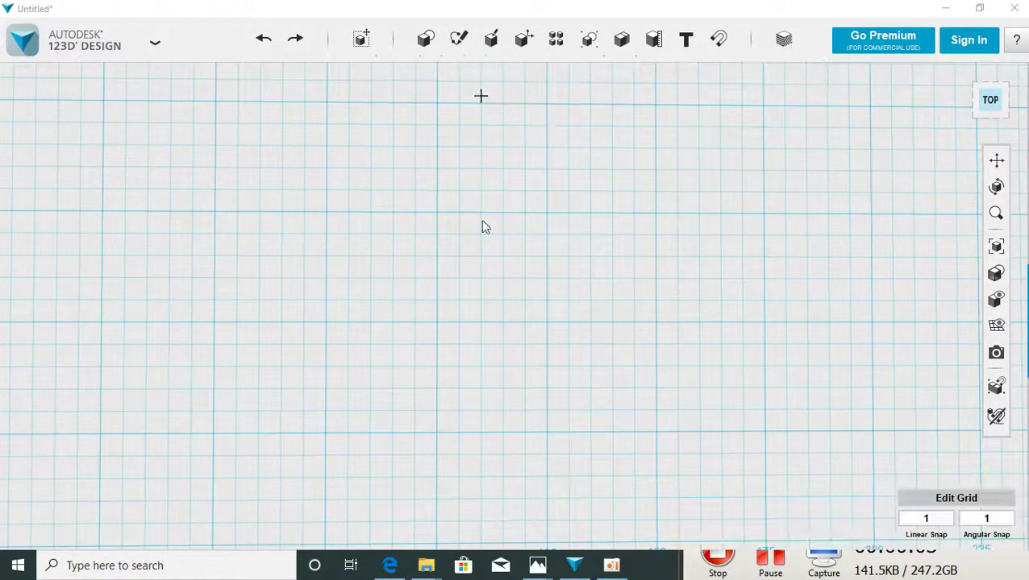
left_click(437, 321)
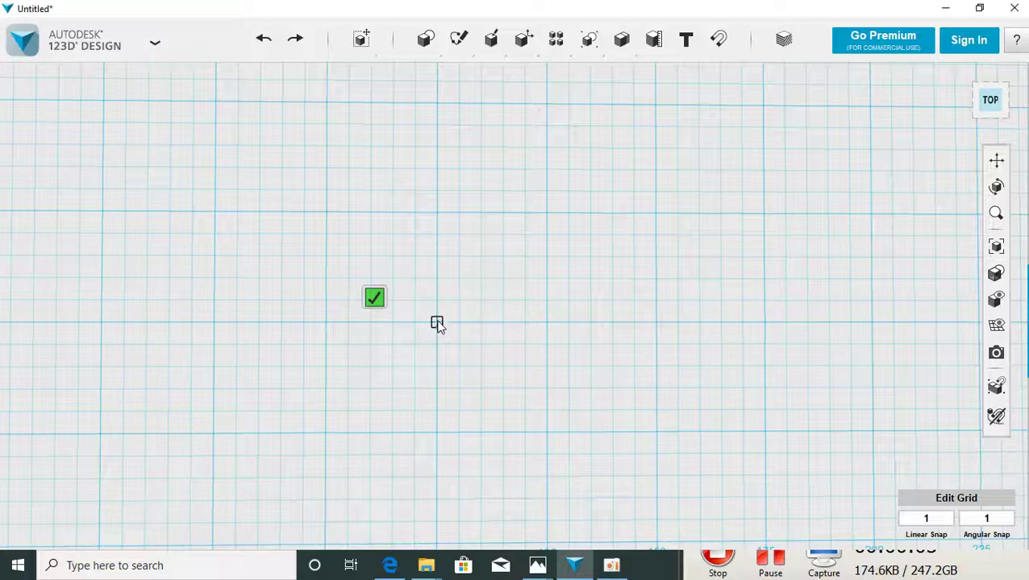
left_click(437, 216)
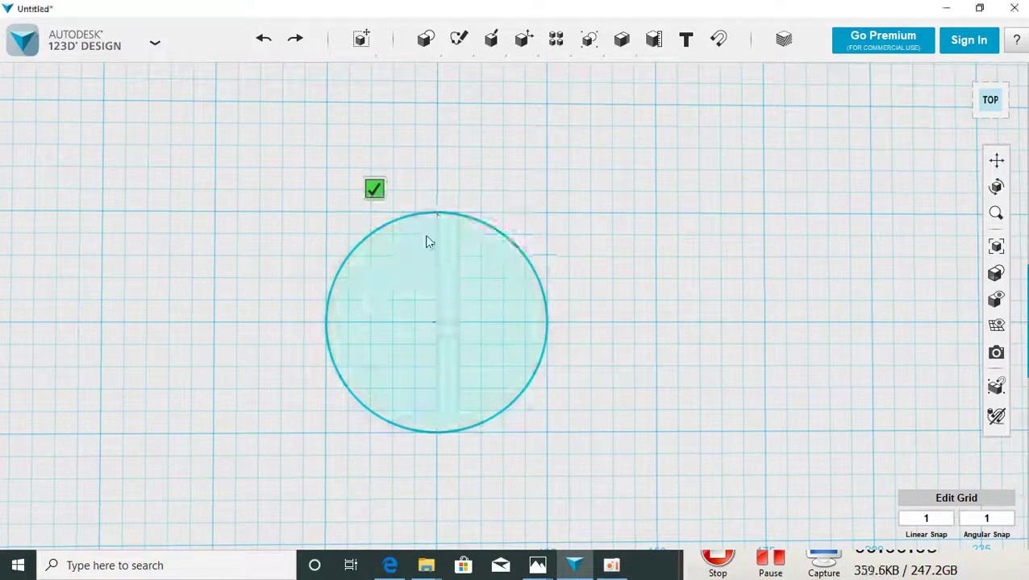
left_click(436, 321)
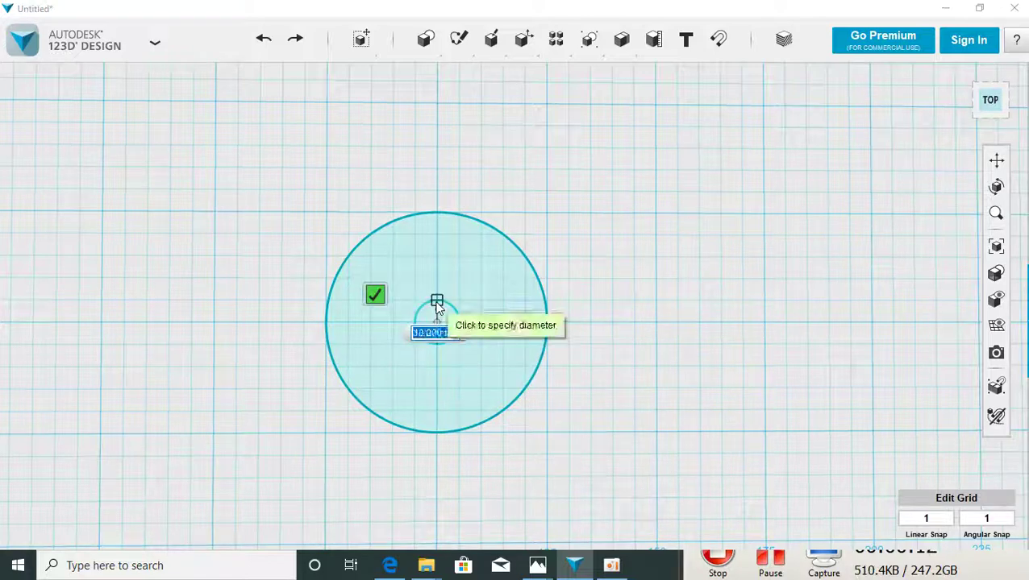
left_click(437, 306)
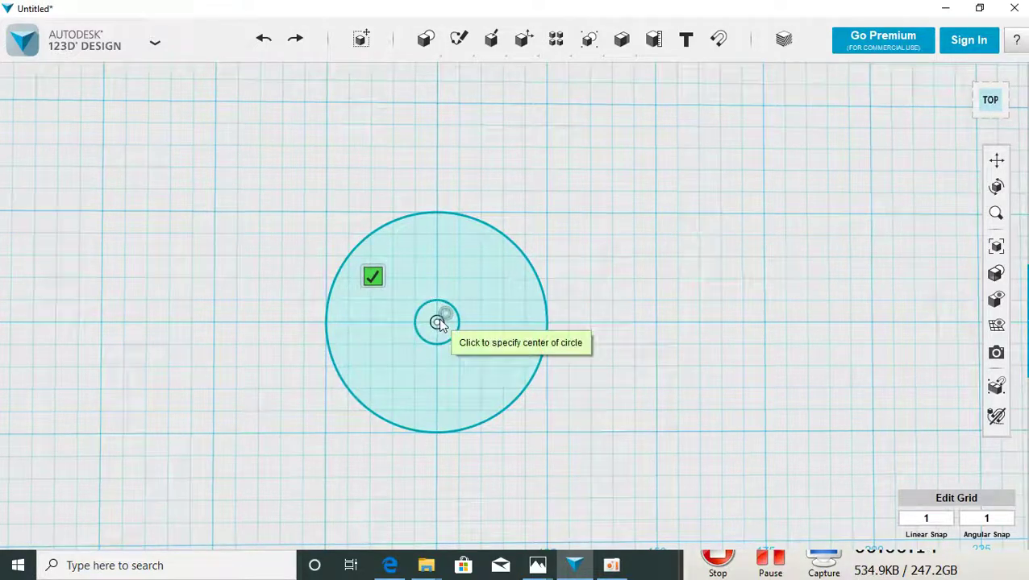
left_click(437, 308)
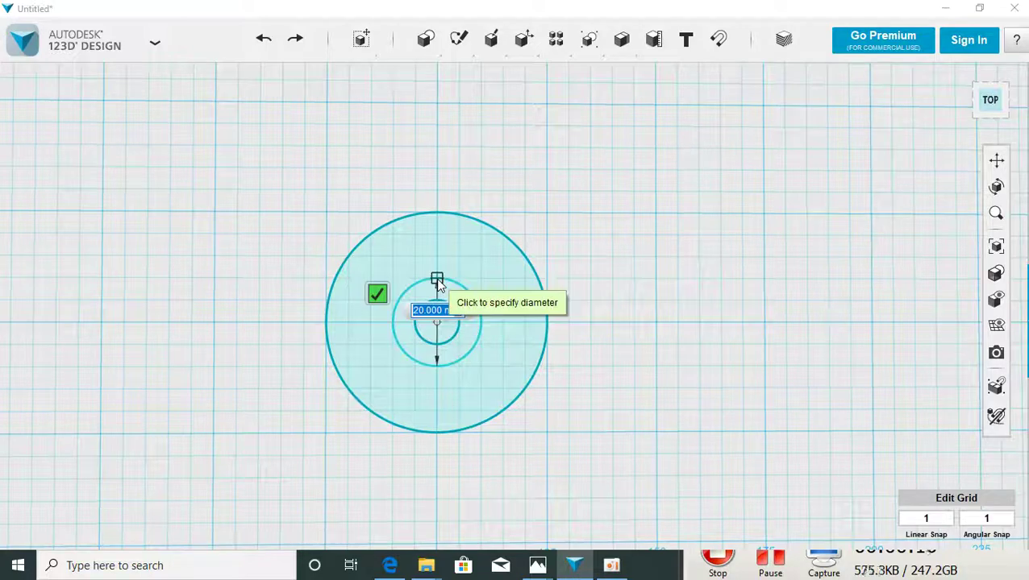
left_click(437, 280)
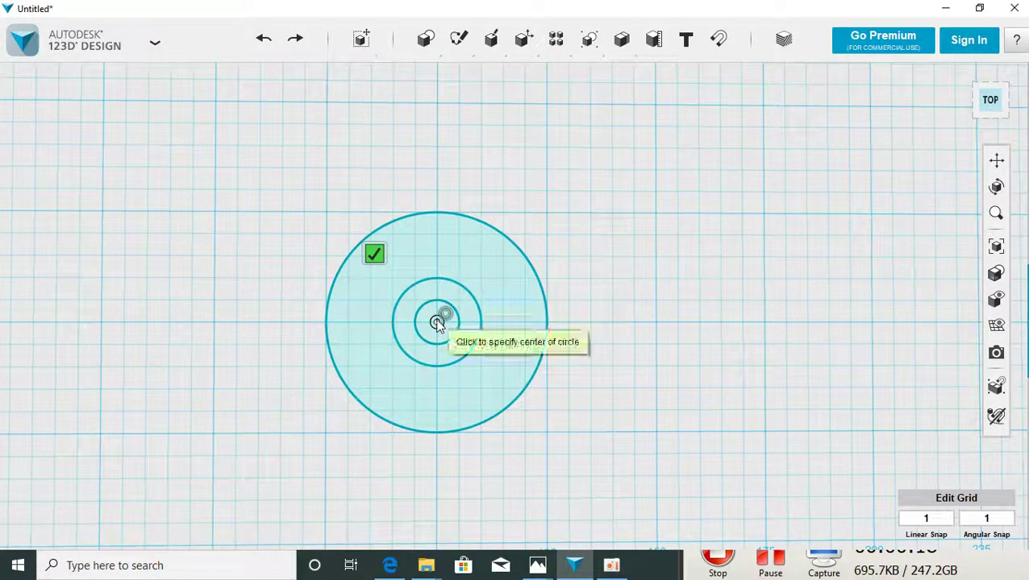
left_click(437, 307)
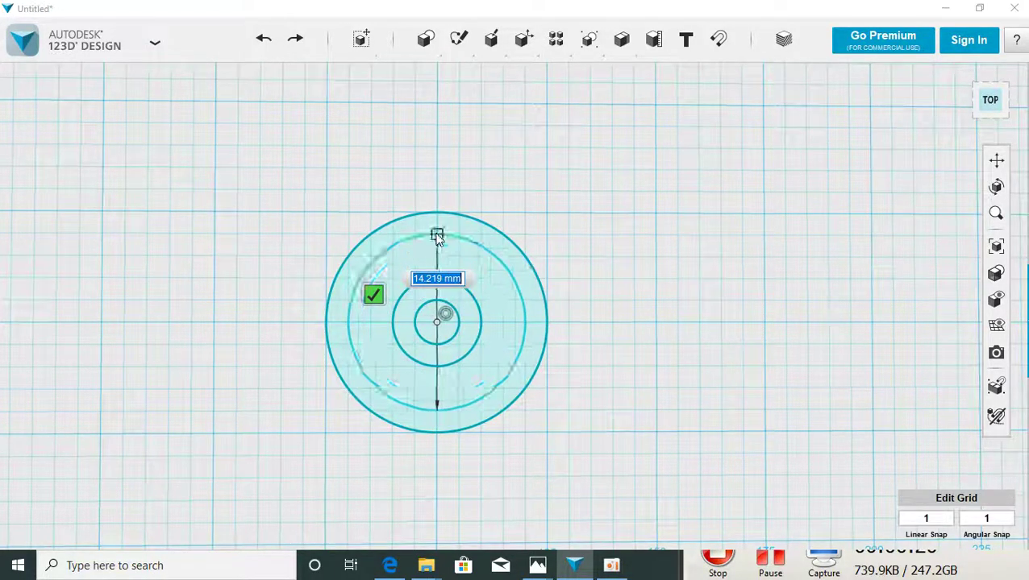
left_click(437, 235)
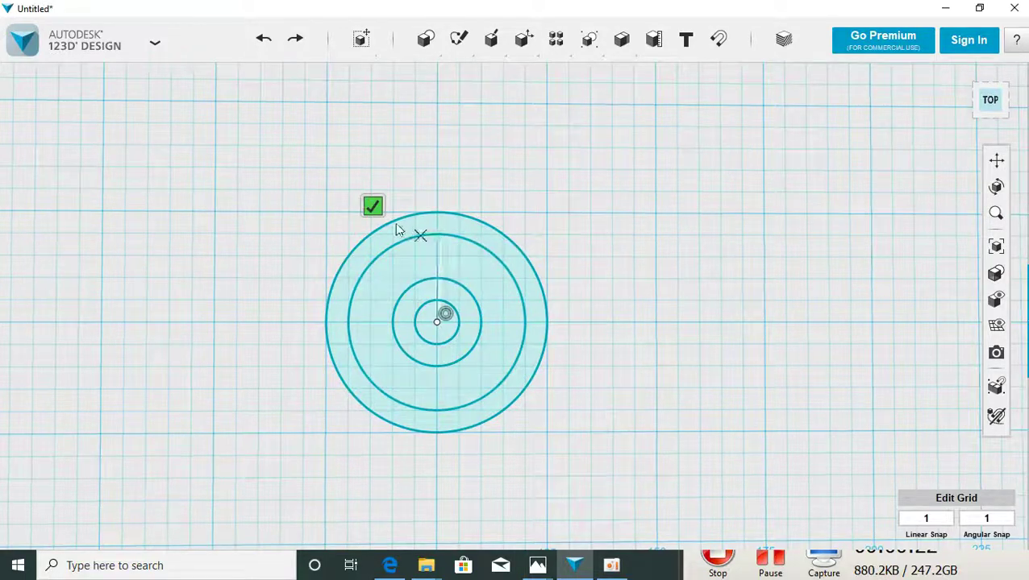
left_click(374, 208)
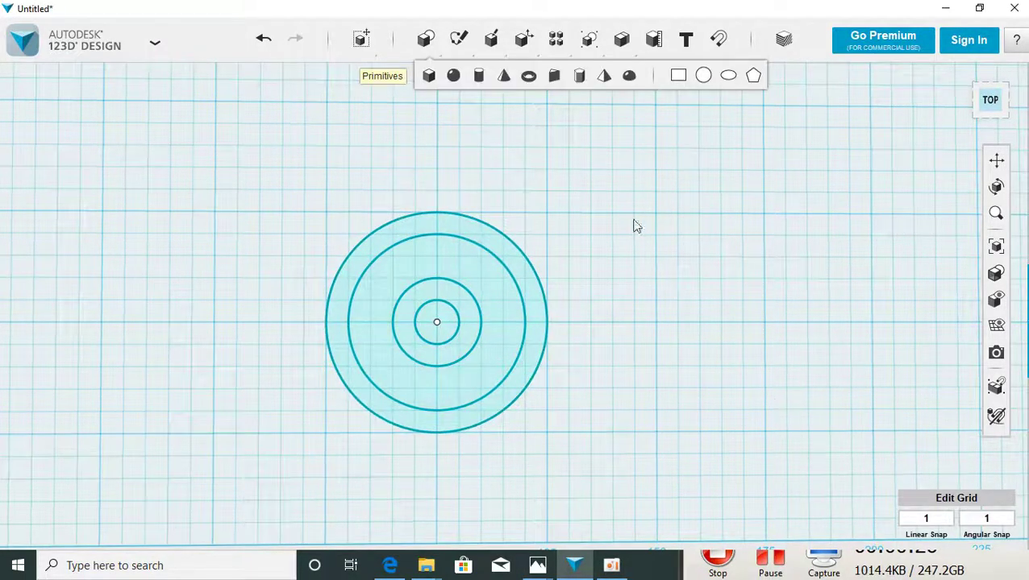
mouse_move(458, 39)
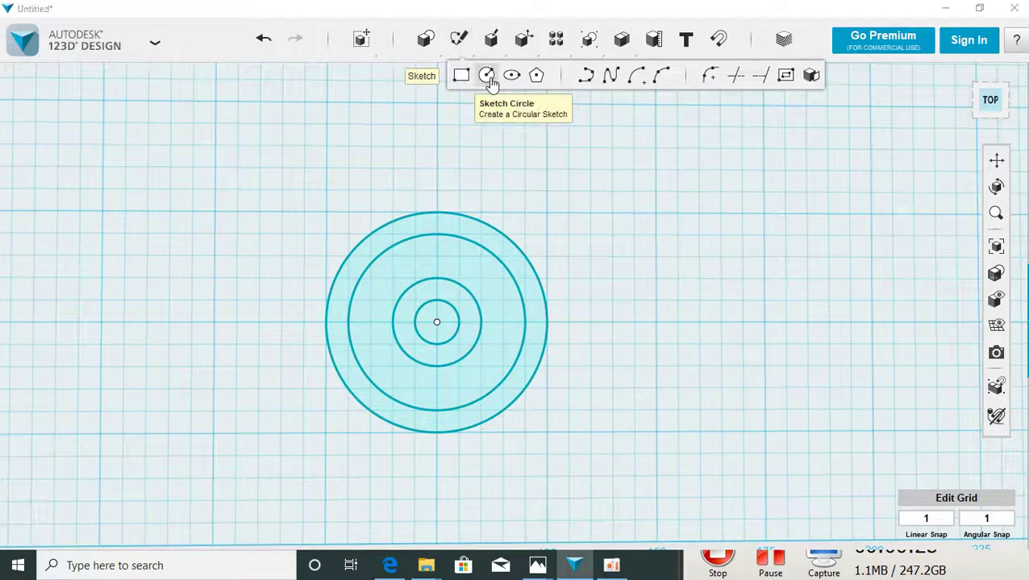
Sketch concentric 10, 20 and 30 mm circles right of the first sketch and exit.
left_click(488, 77)
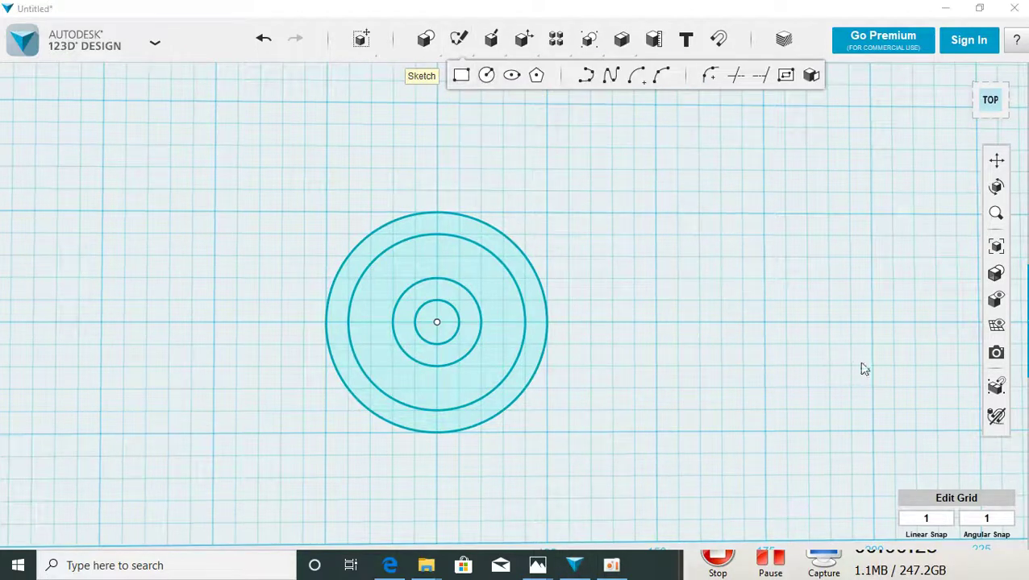
left_click(764, 323)
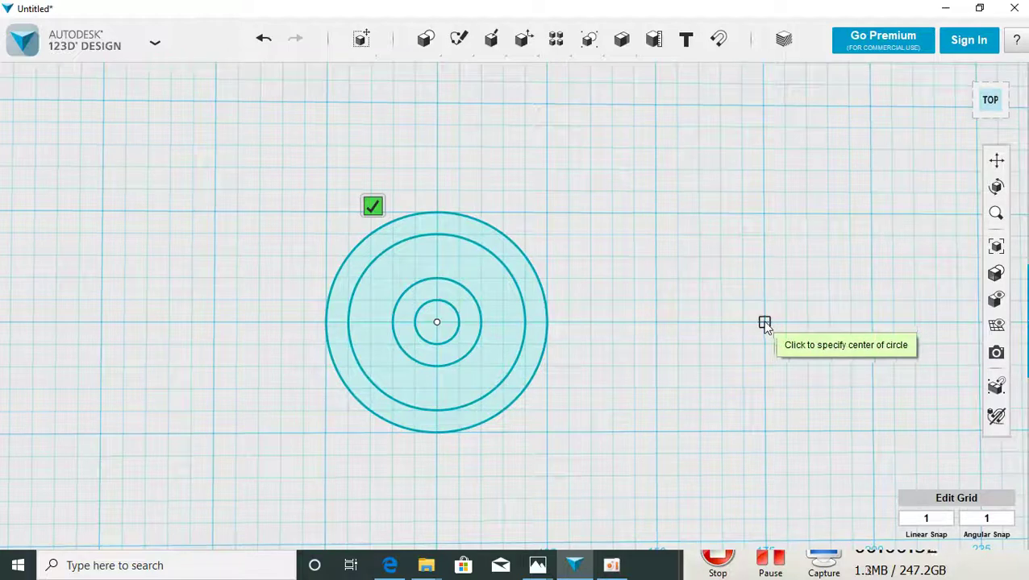
left_click(763, 323)
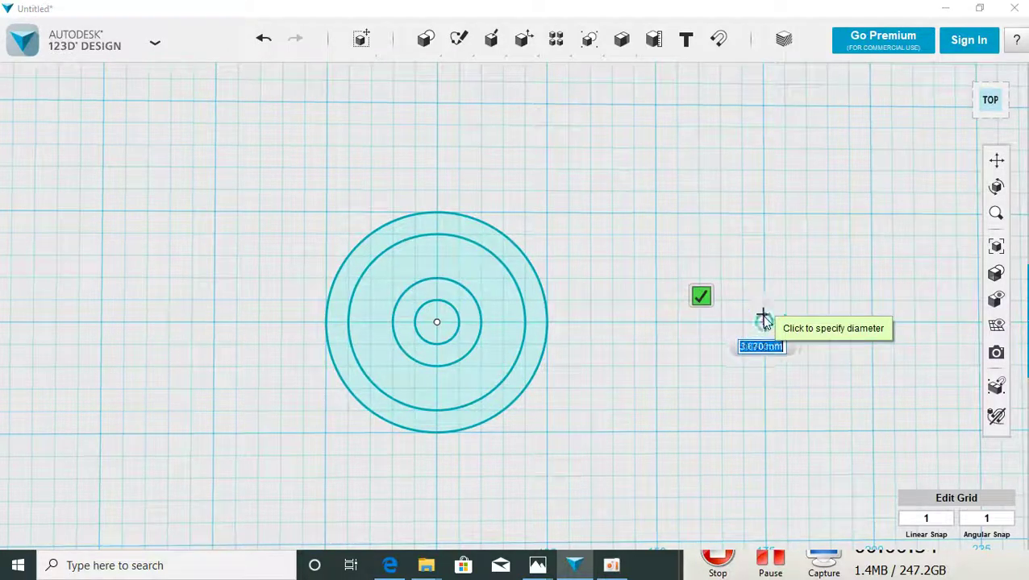
type("10")
key("Return")
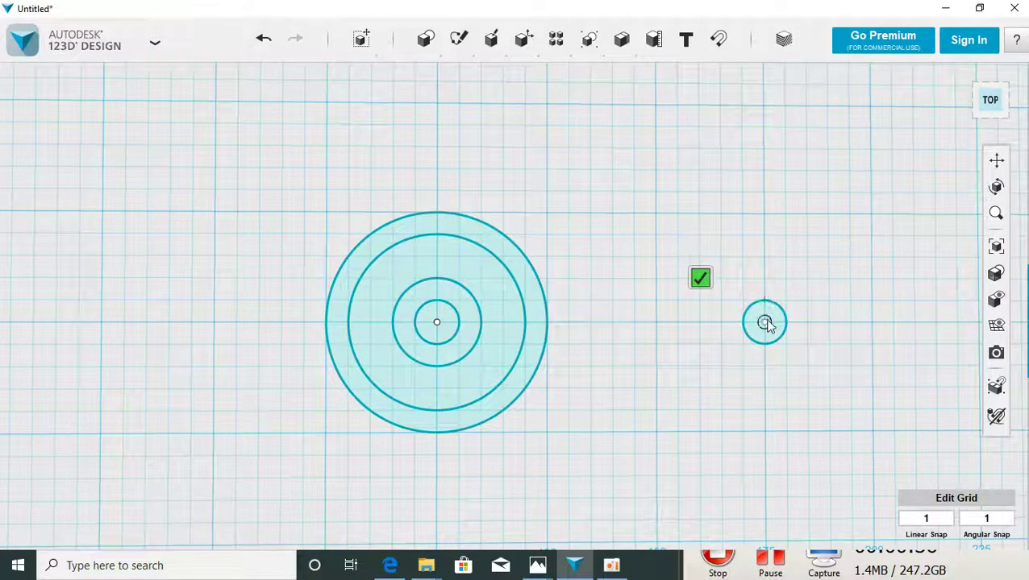
left_click(764, 322)
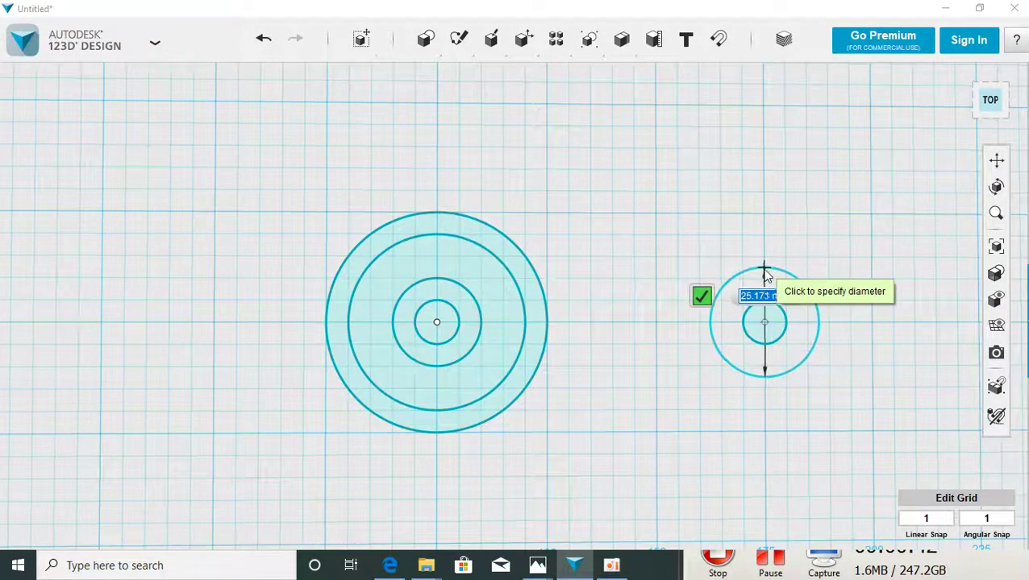
left_click(765, 280)
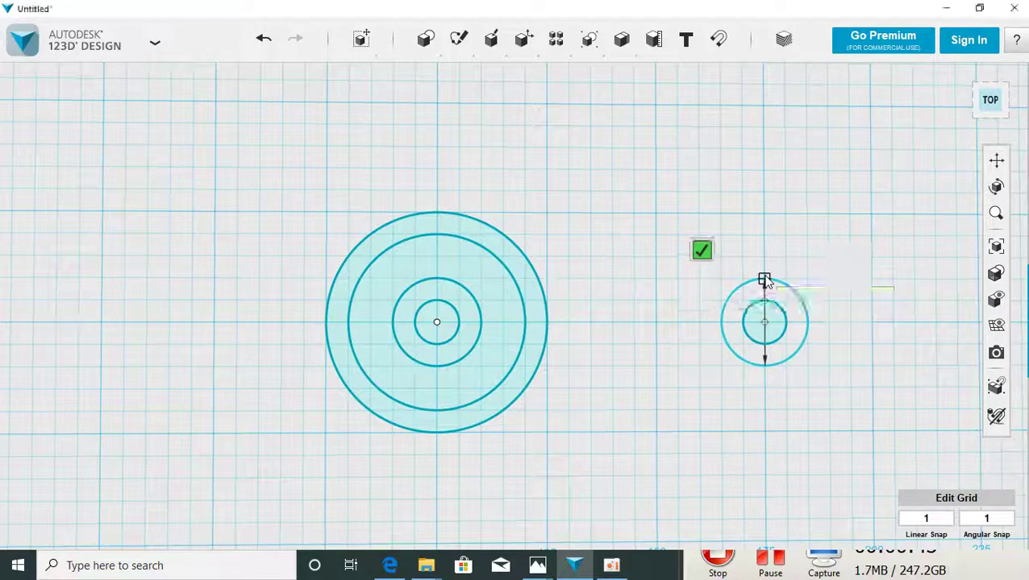
left_click(764, 323)
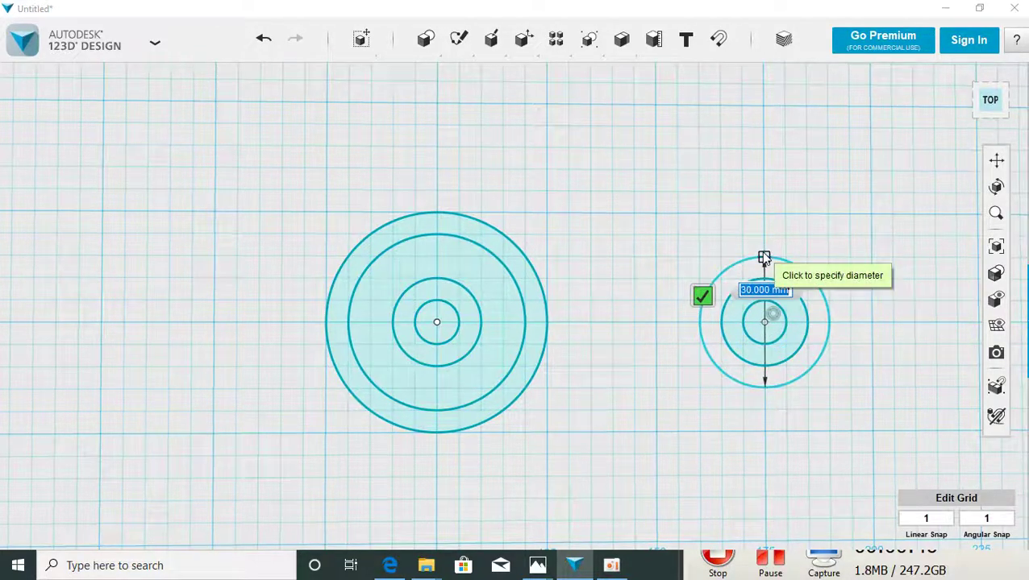
left_click(764, 258)
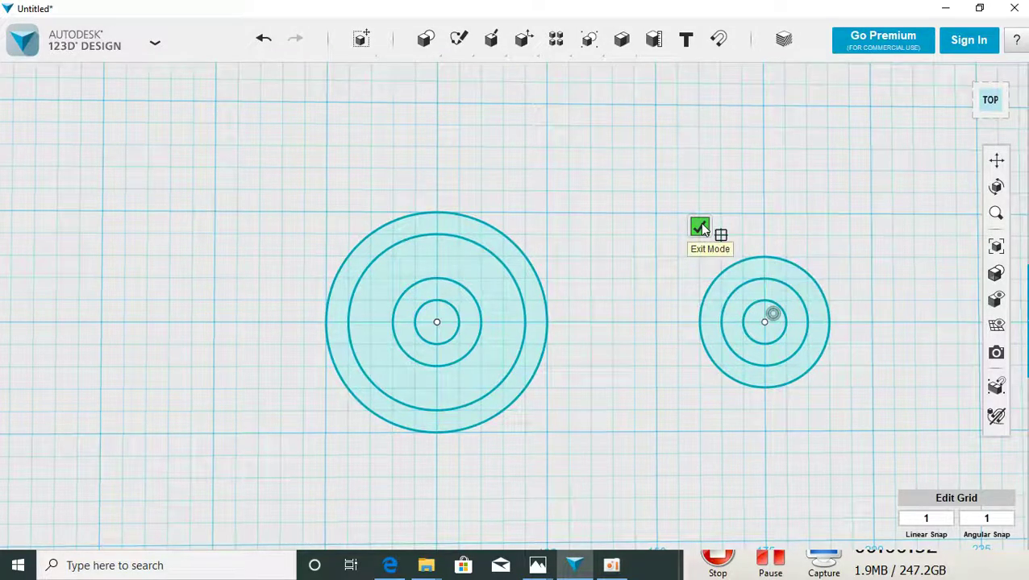
left_click(700, 228)
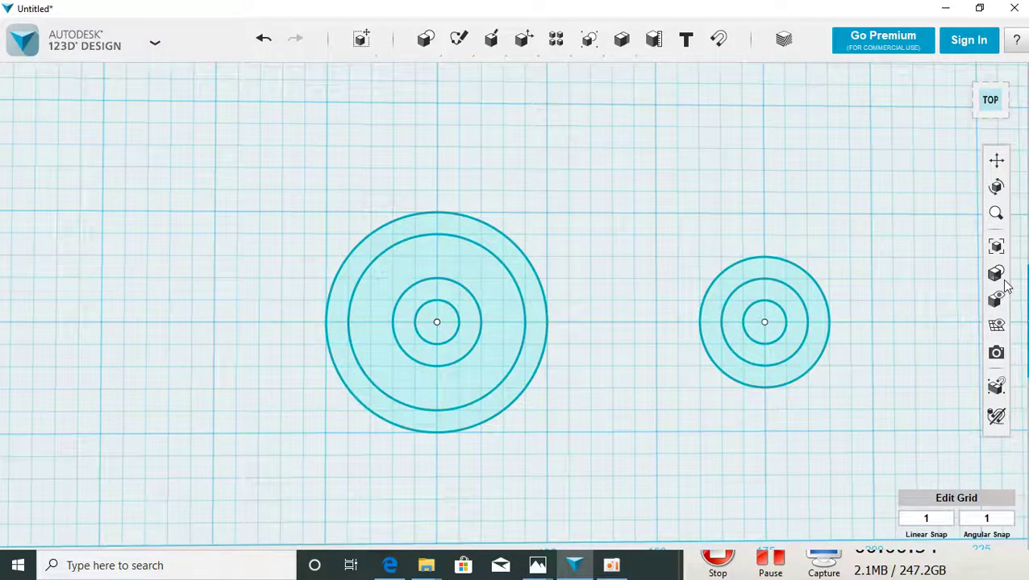
mouse_move(589, 39)
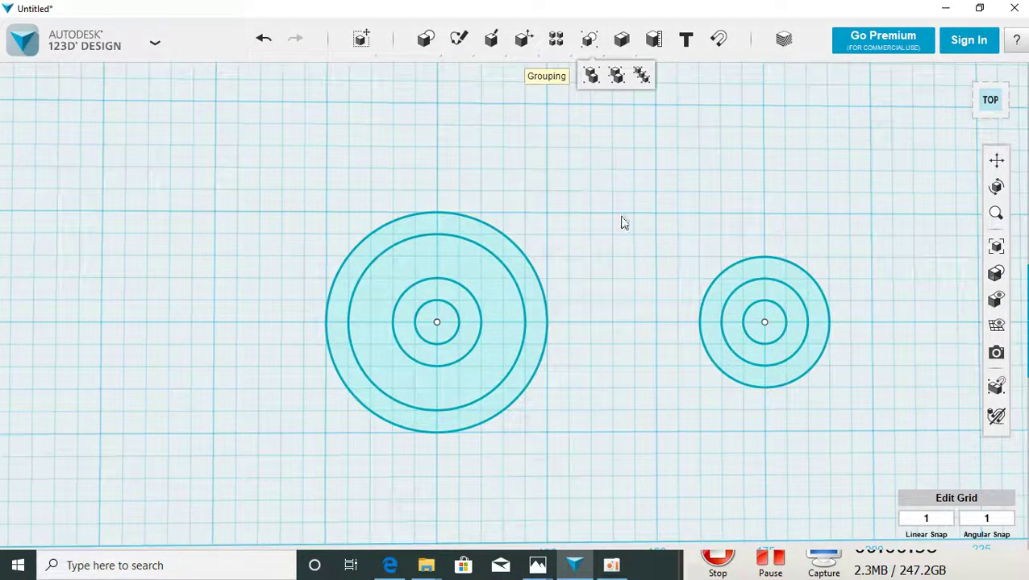
Extrude the left sketch's inner ring 14 mm into a hollow cylinder.
right_click_drag(597, 278, 590, 187)
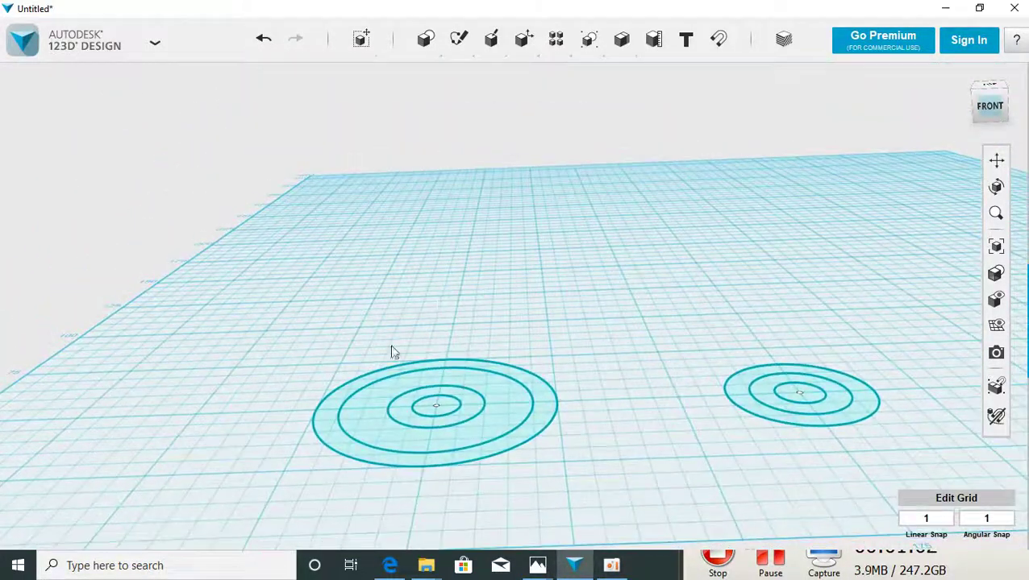
left_click(405, 406)
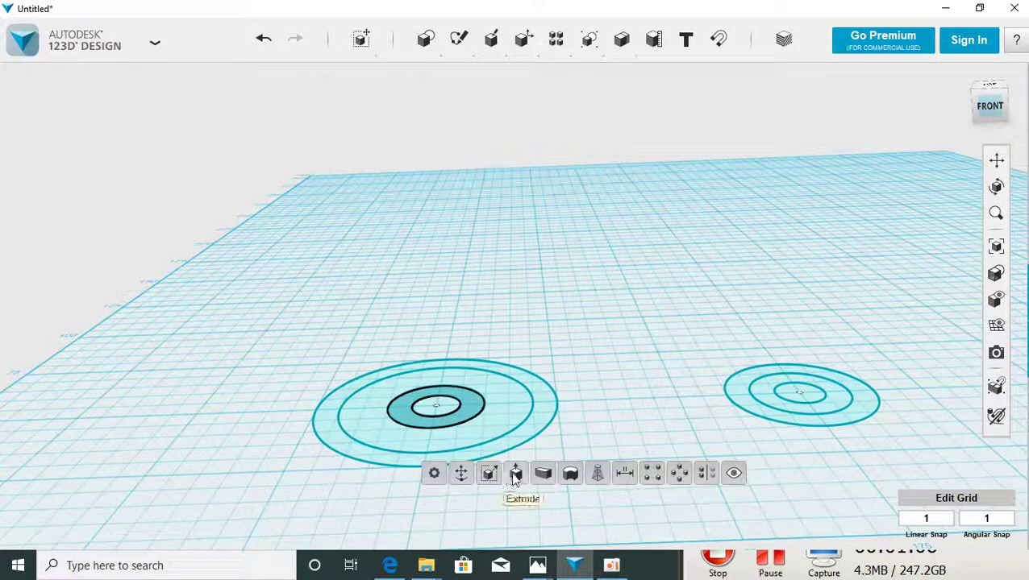
left_click(515, 475)
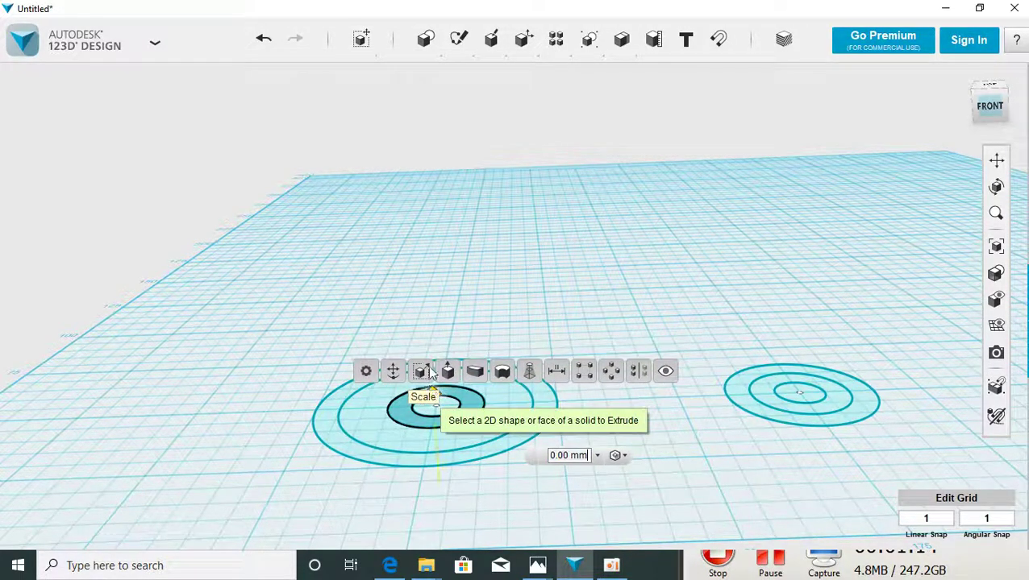
left_click_drag(431, 373, 429, 334)
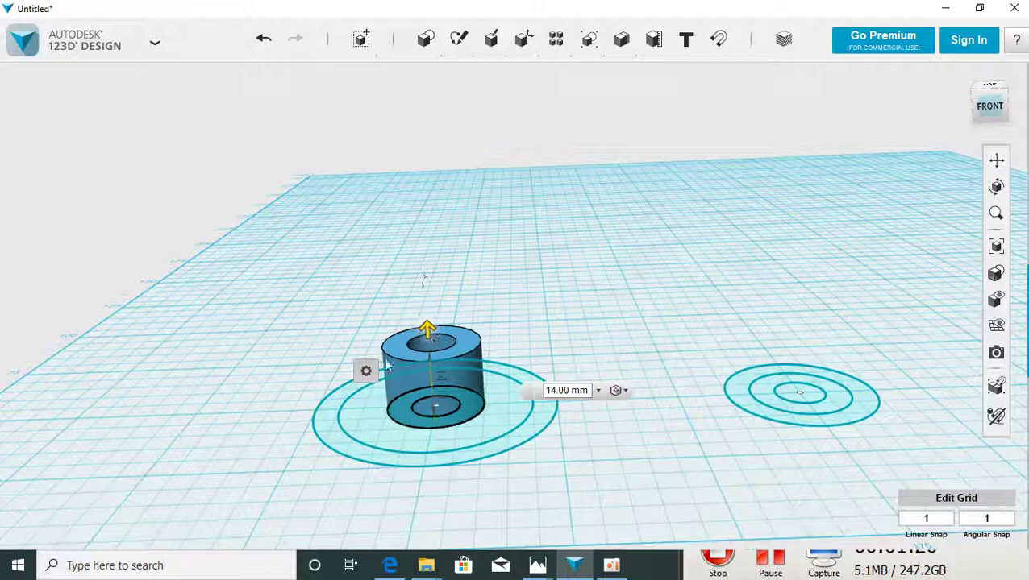
left_click(399, 439)
left_click(399, 442)
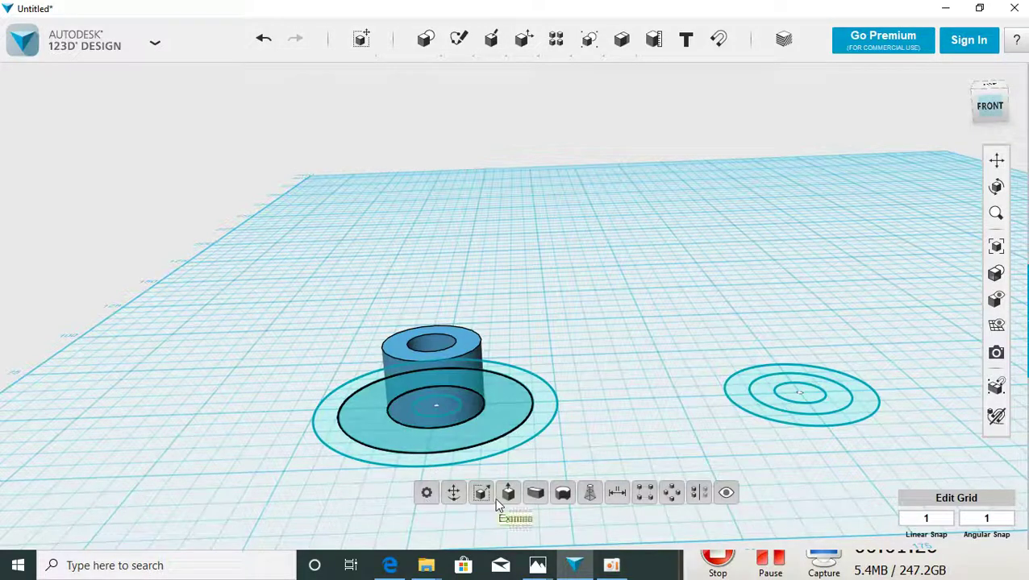
Extrude the wider ring around the tube 12 mm into a solid disc.
left_click(508, 499)
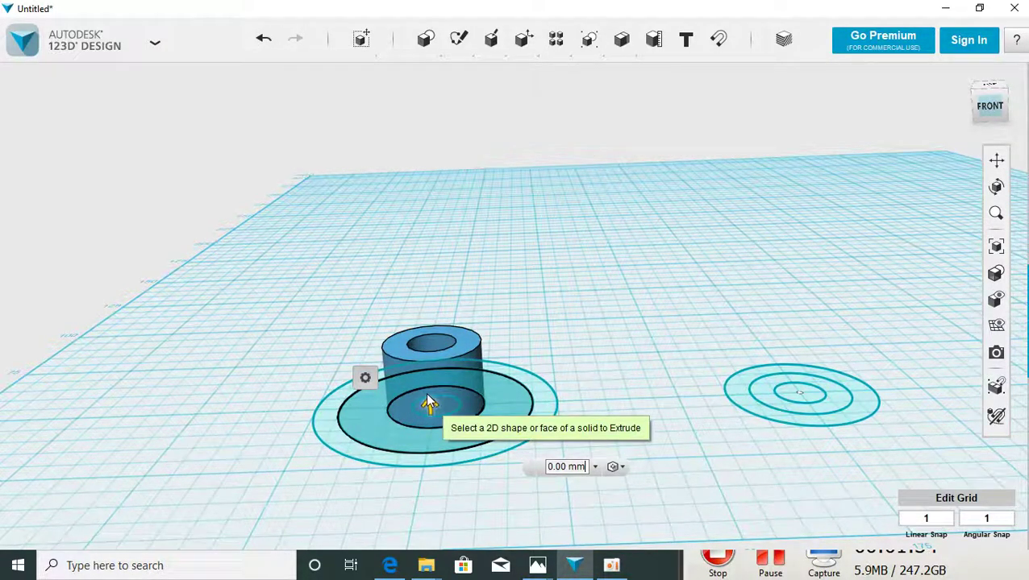
left_click_drag(426, 397, 428, 348)
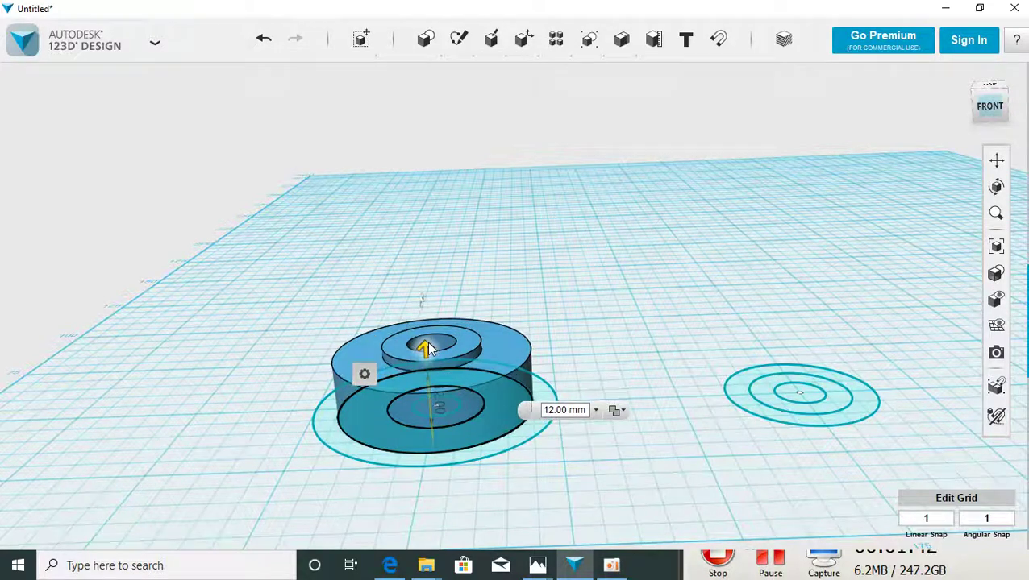
left_click(404, 462)
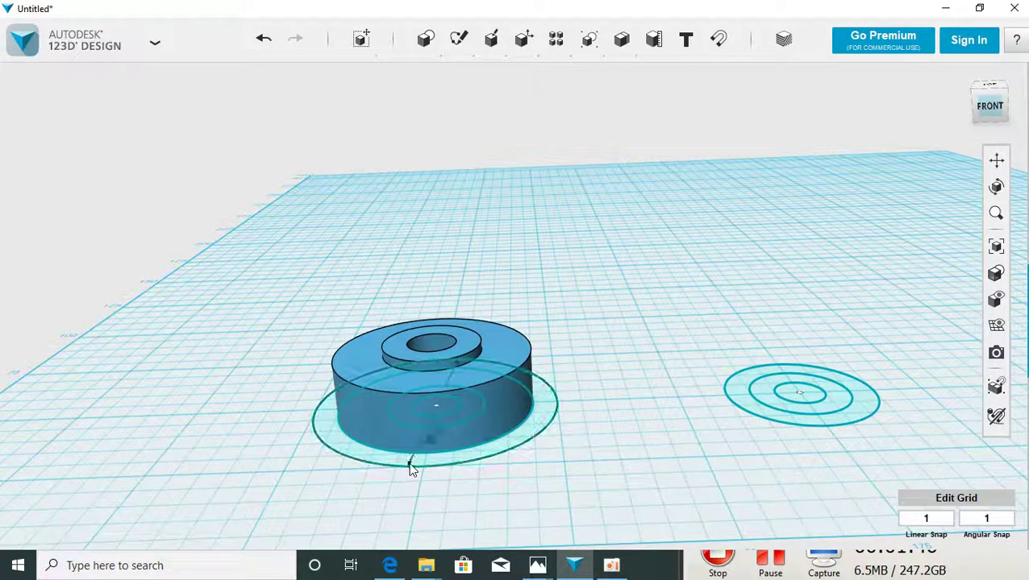
left_click(409, 465)
left_click(490, 457)
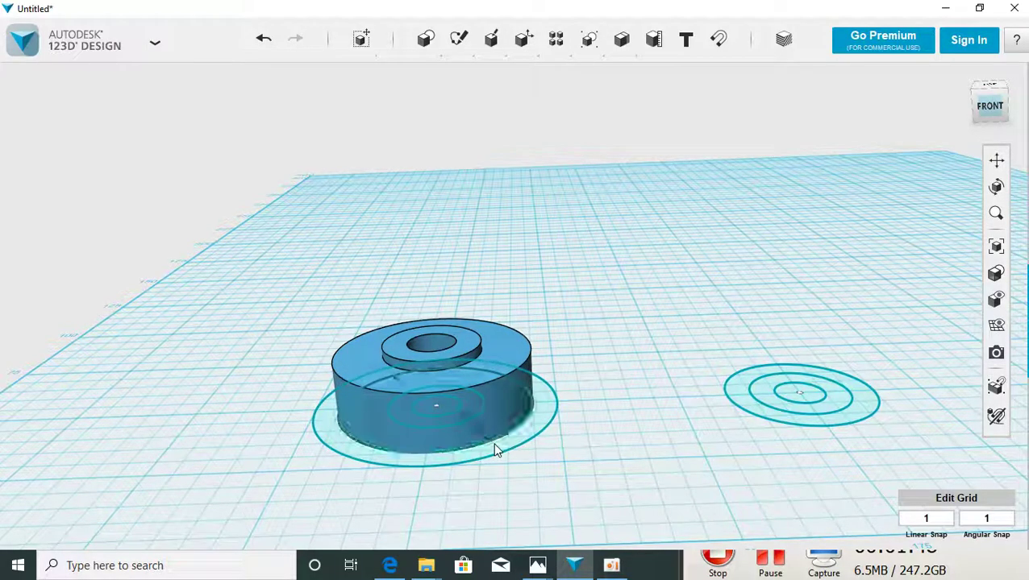
right_click_drag(482, 442, 485, 450)
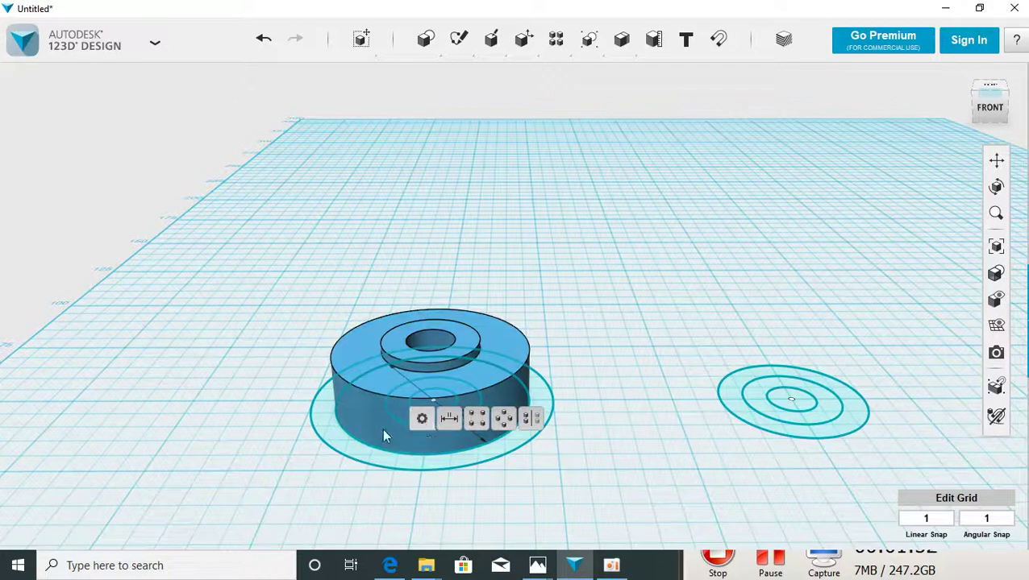
Extrude the outermost ring 13 mm to form the large part's raised rim.
left_click(355, 449)
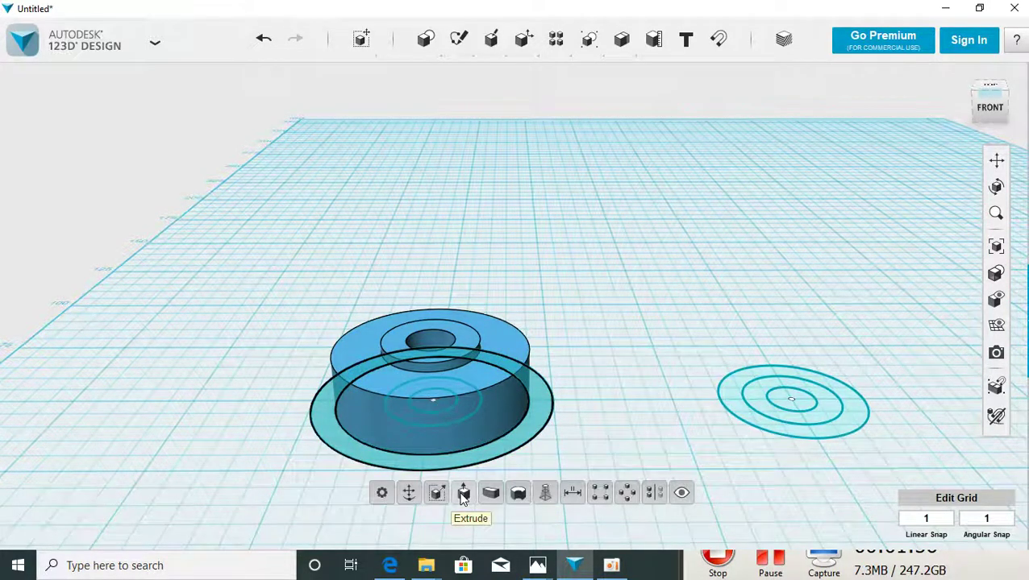
left_click(464, 496)
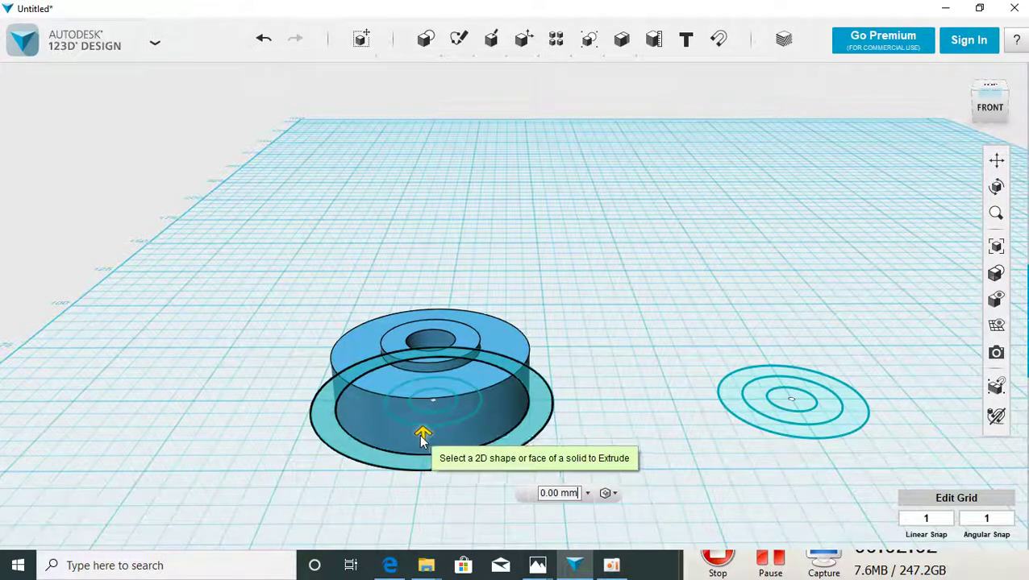
left_click_drag(423, 432, 420, 376)
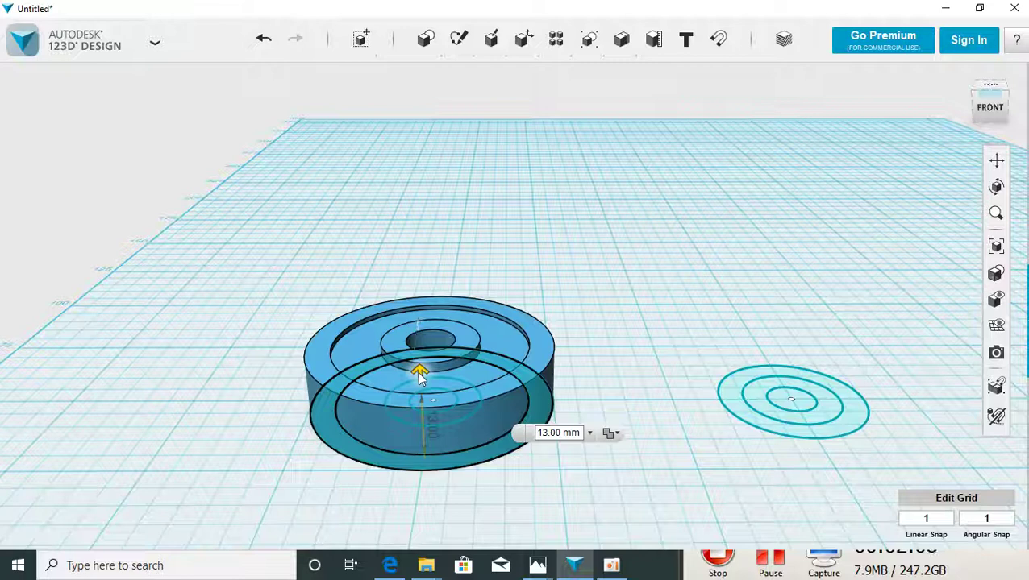
left_click(639, 362)
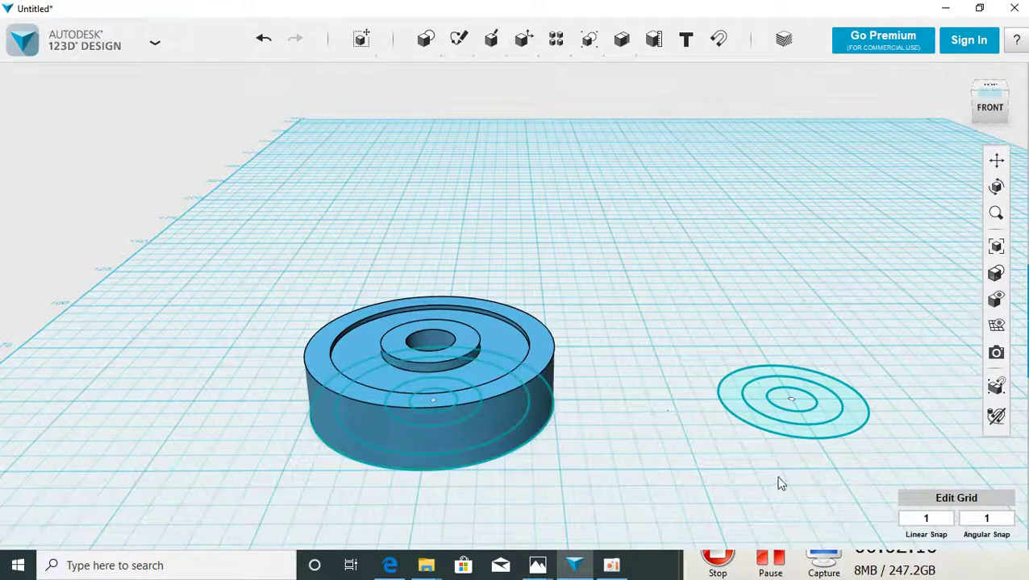
Extrude the right sketch's inner ring 14 mm into a hollow tube.
left_click(795, 416)
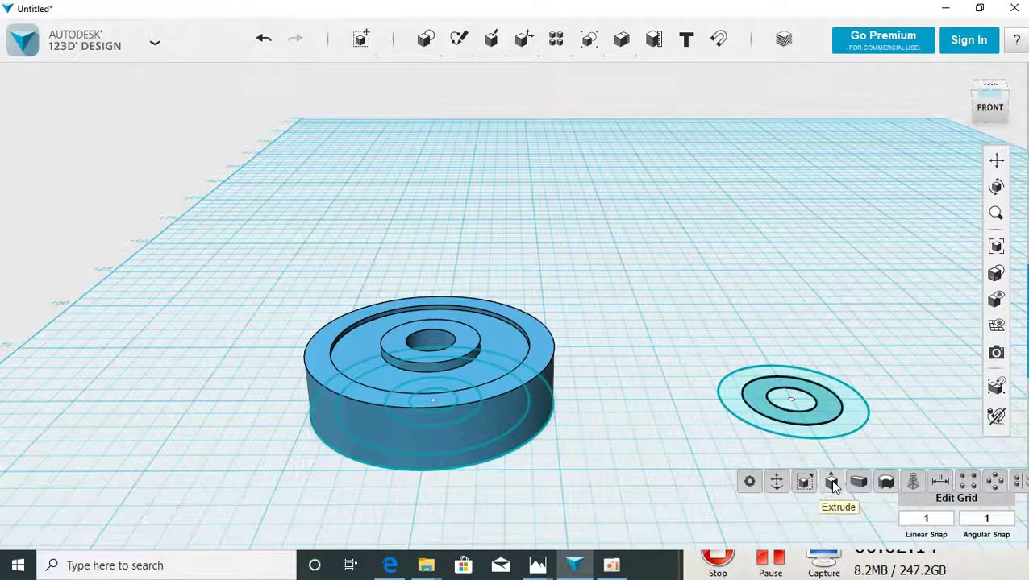
left_click(831, 482)
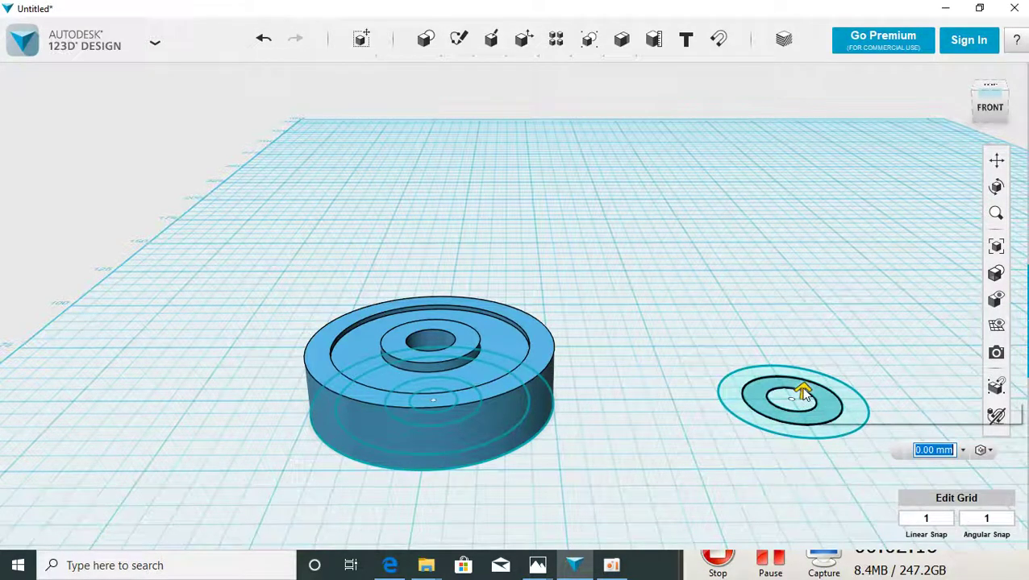
left_click(803, 395)
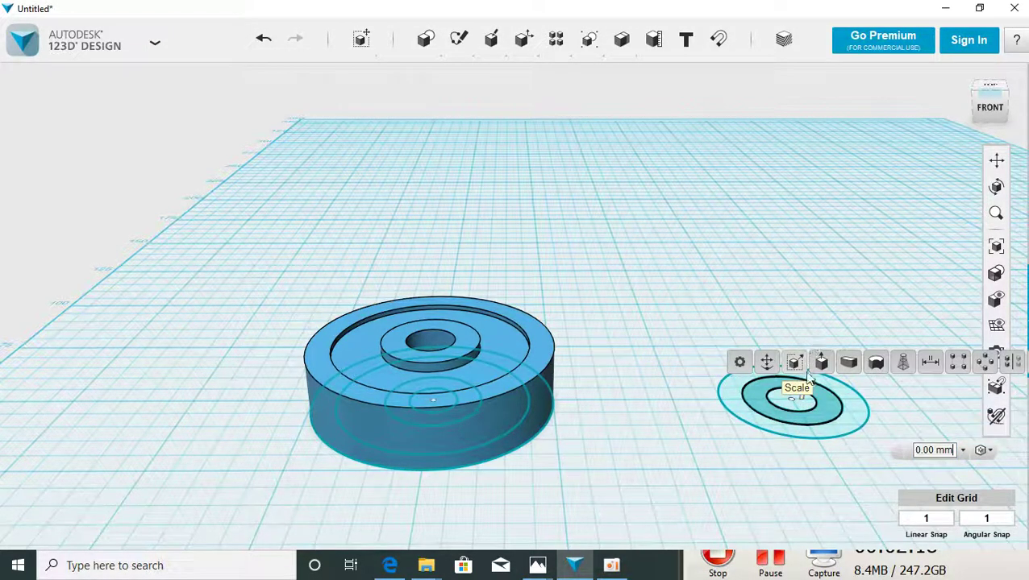
left_click_drag(804, 395, 812, 332)
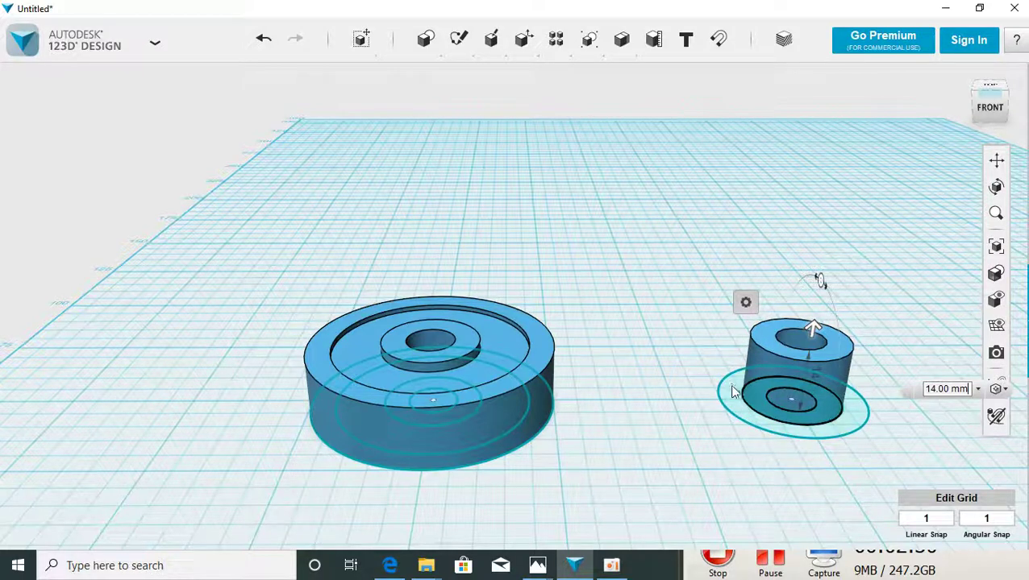
left_click(712, 438)
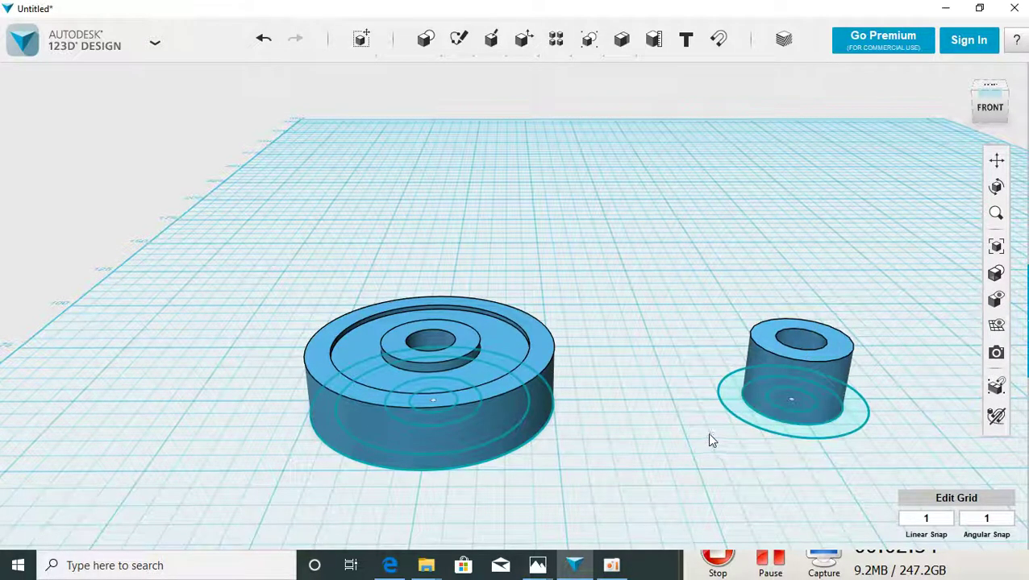
Extrude the small part's outer ring 13 mm into a wide body around its tube.
right_click_drag(729, 433, 735, 441)
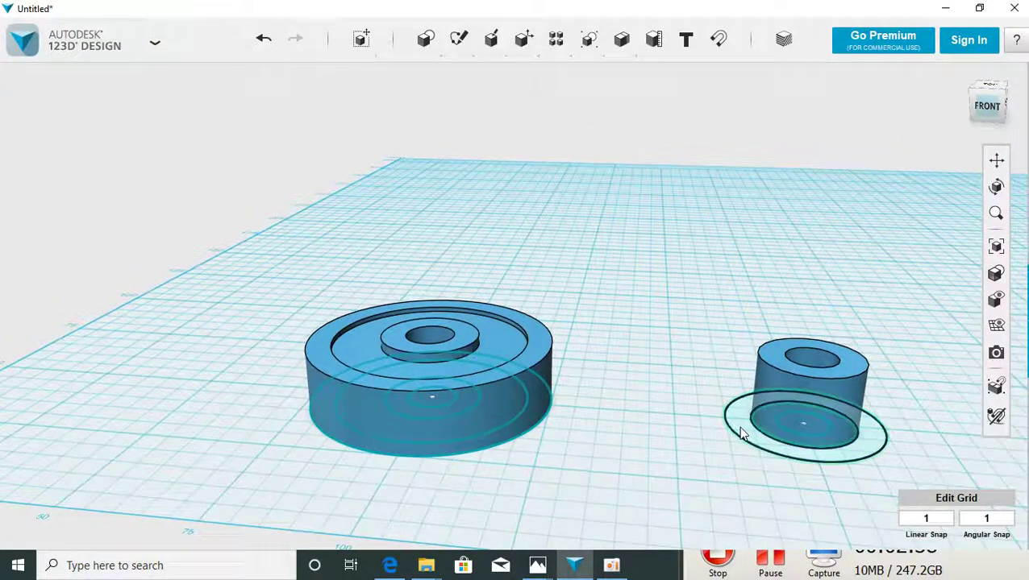
left_click(742, 433)
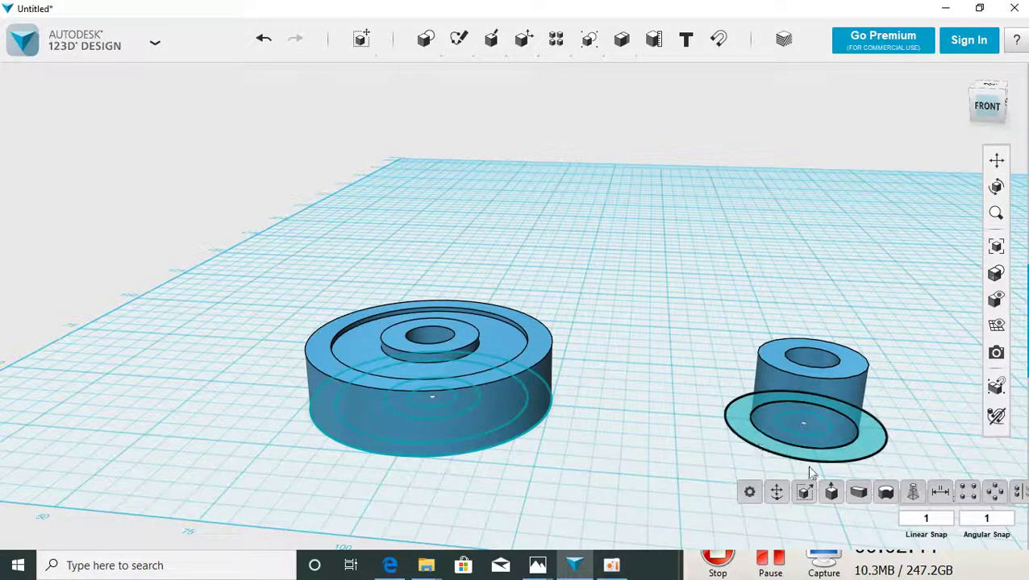
left_click(832, 493)
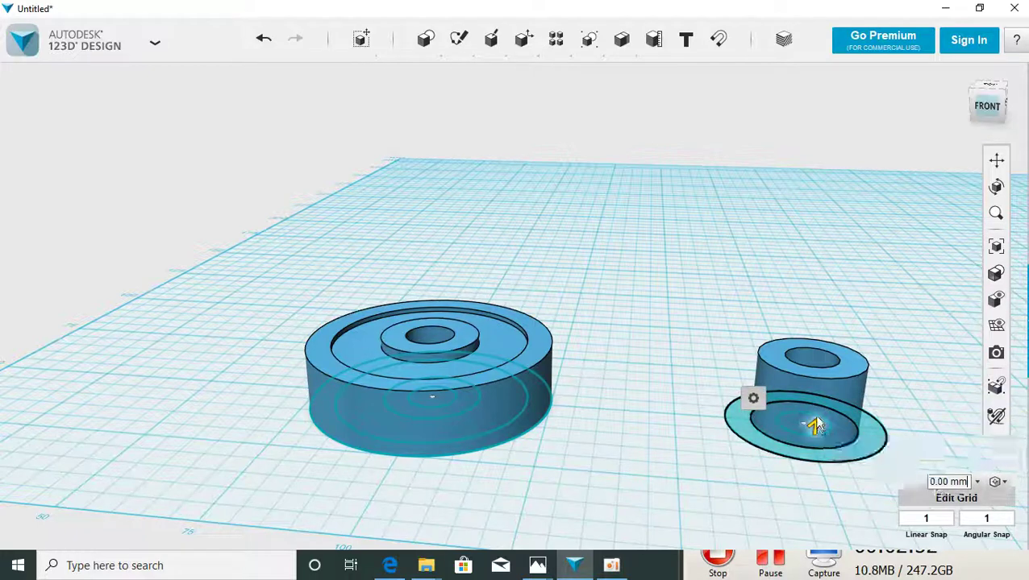
left_click_drag(815, 427, 821, 372)
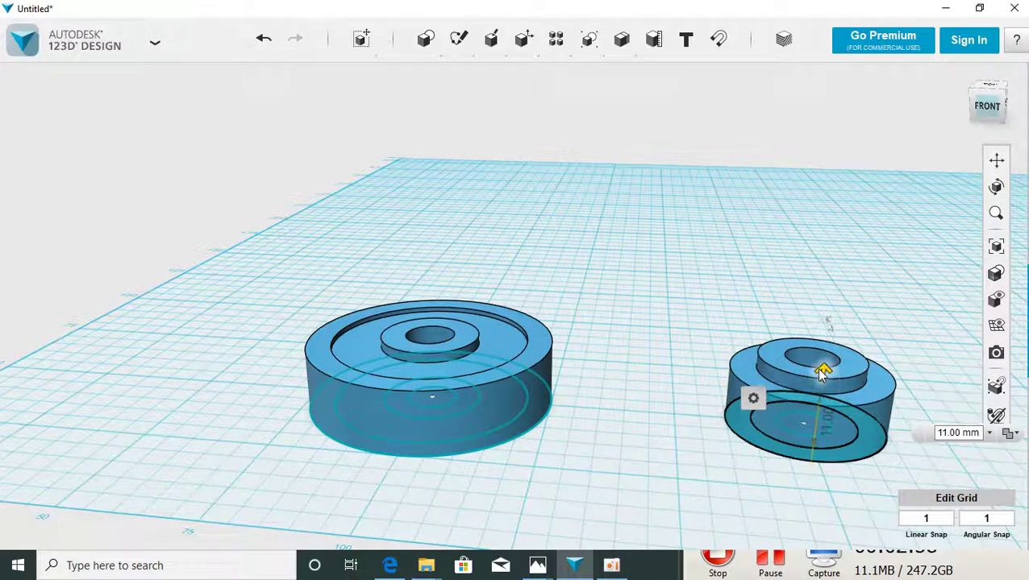
left_click_drag(821, 372, 823, 363)
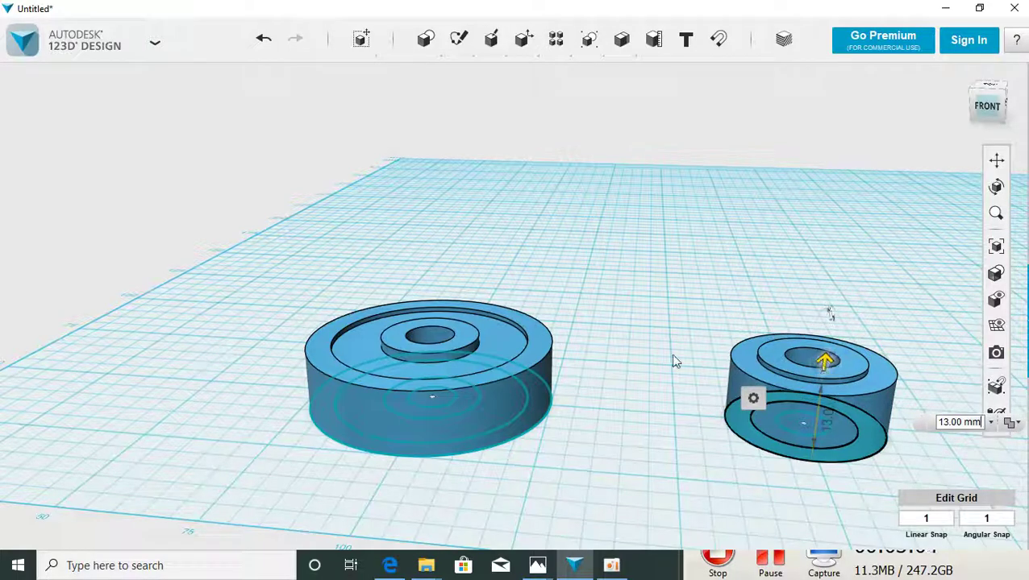
left_click(646, 364)
mouse_move(665, 341)
right_mouse_down()
mouse_move(679, 445)
mouse_move(611, 403)
mouse_move(616, 372)
mouse_move(642, 401)
mouse_move(618, 406)
mouse_move(631, 416)
right_mouse_up()
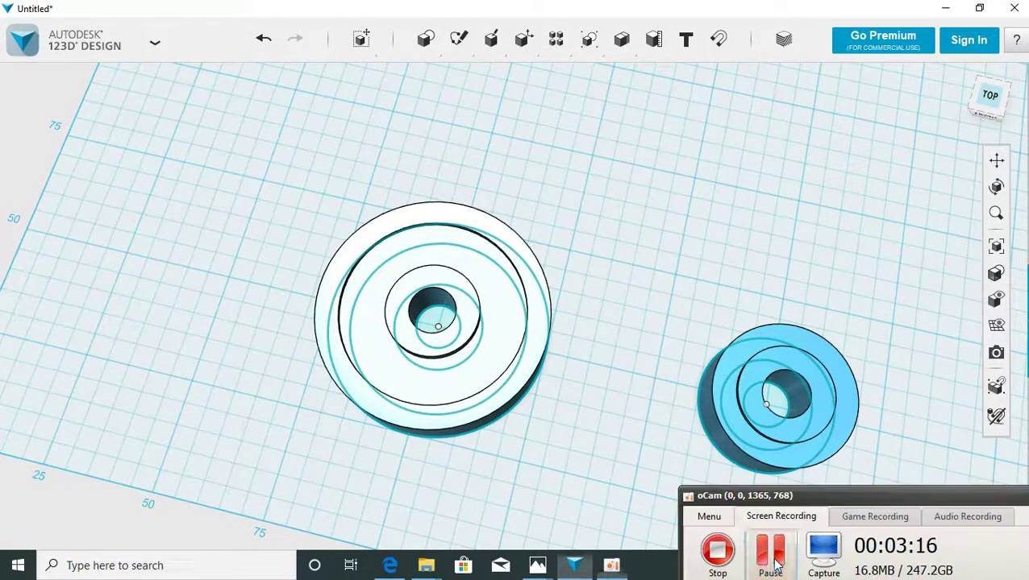
mouse_move(426, 39)
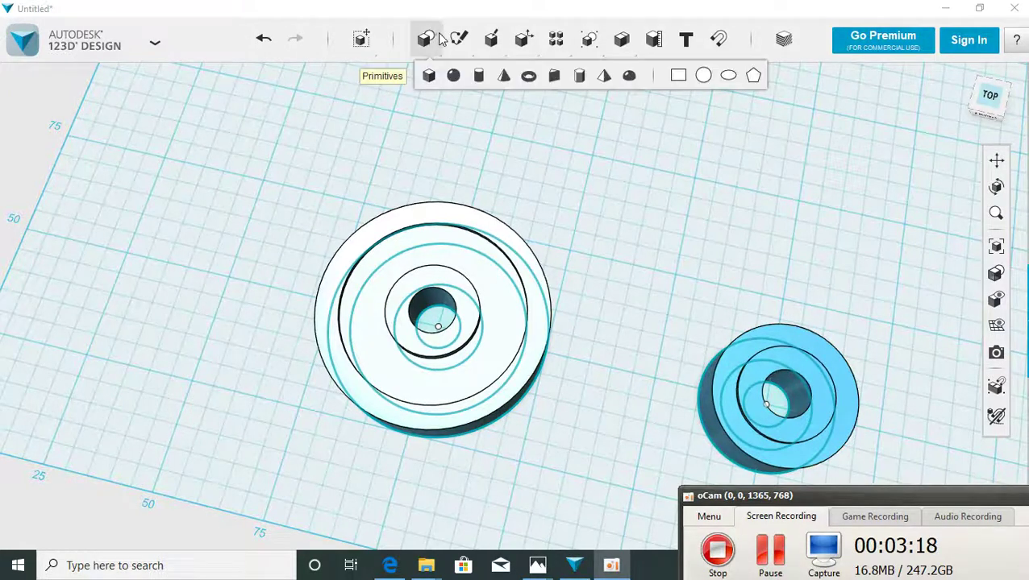
Place a primitive cylinder with radius 5 mm and height 13 mm between the two parts.
left_click(479, 81)
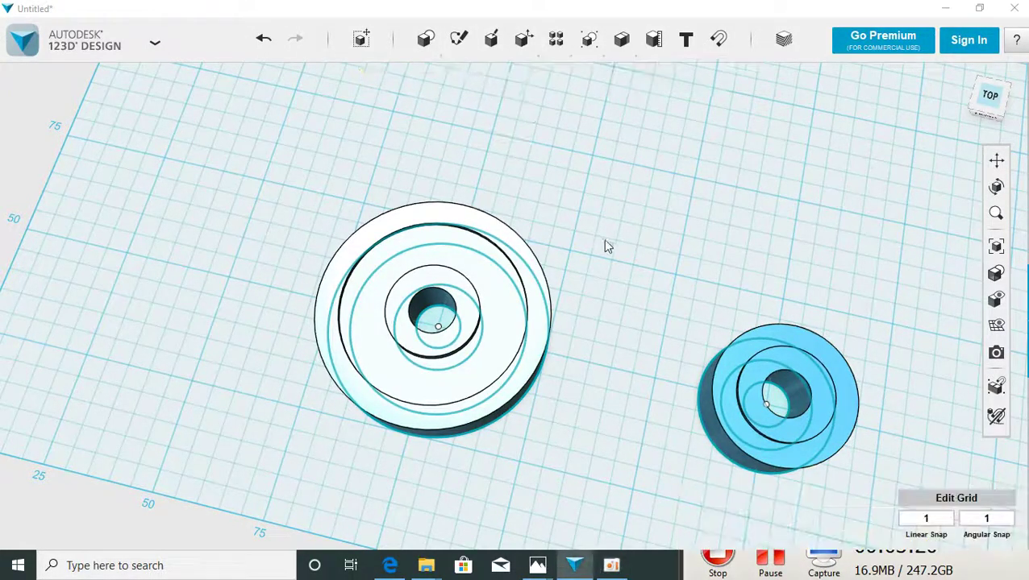
left_click(621, 333)
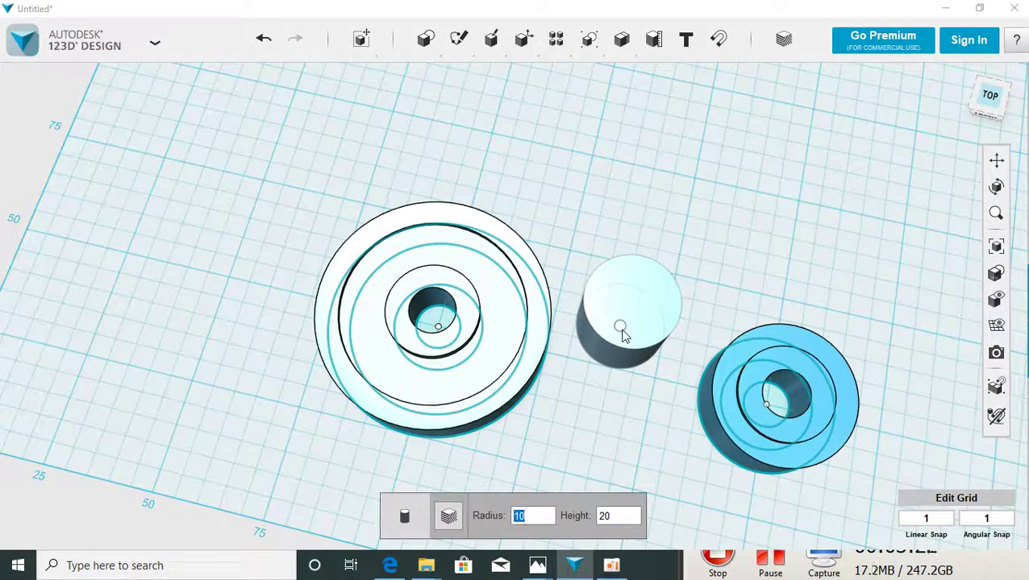
type("5")
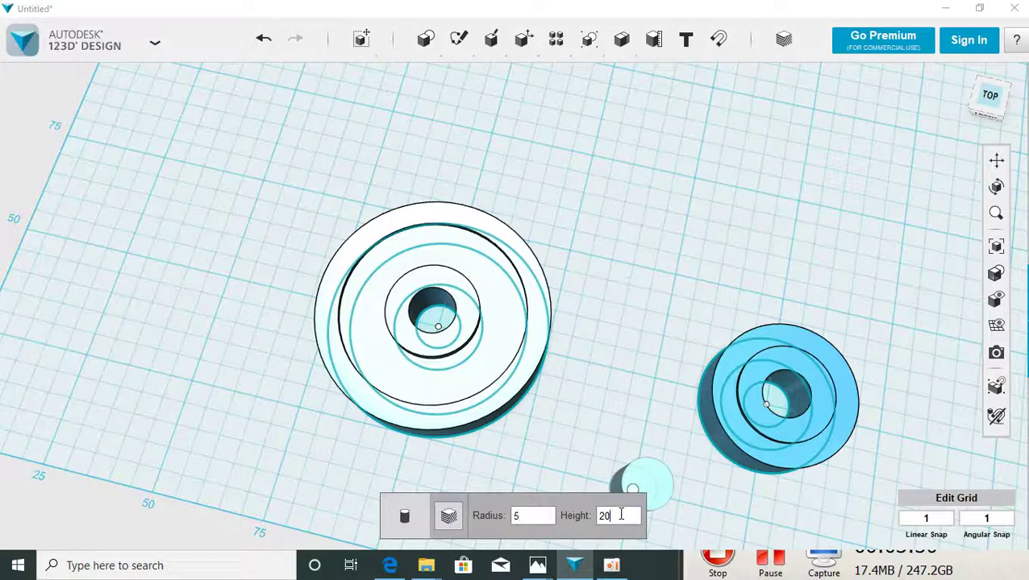
key("BackSpace")
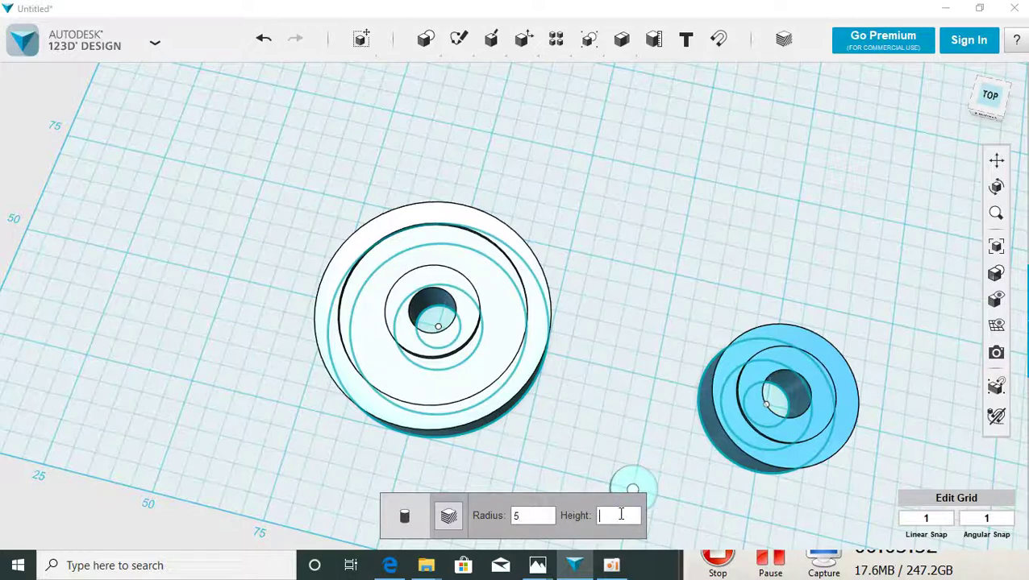
type("13")
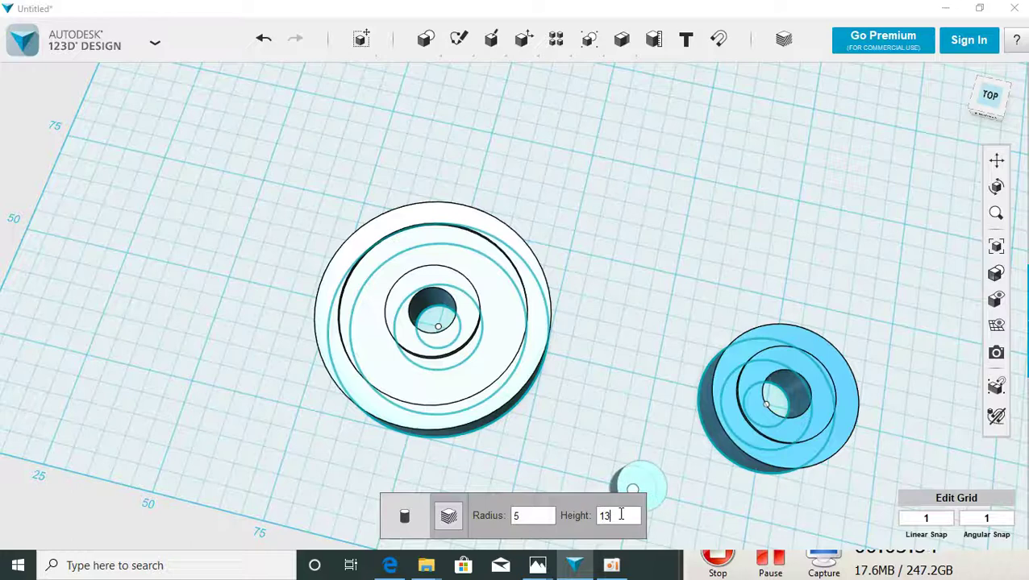
key("Return")
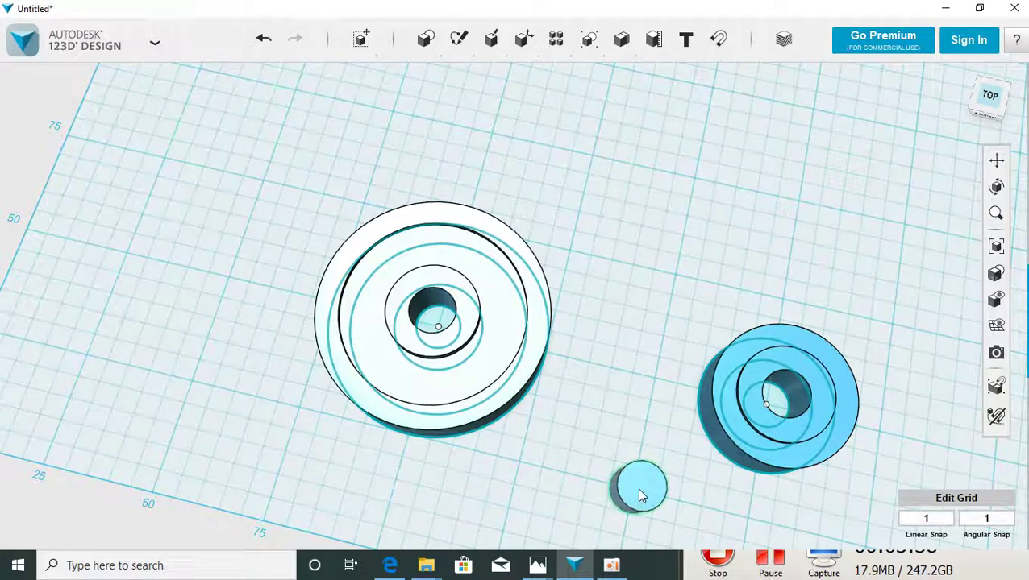
left_click(621, 390)
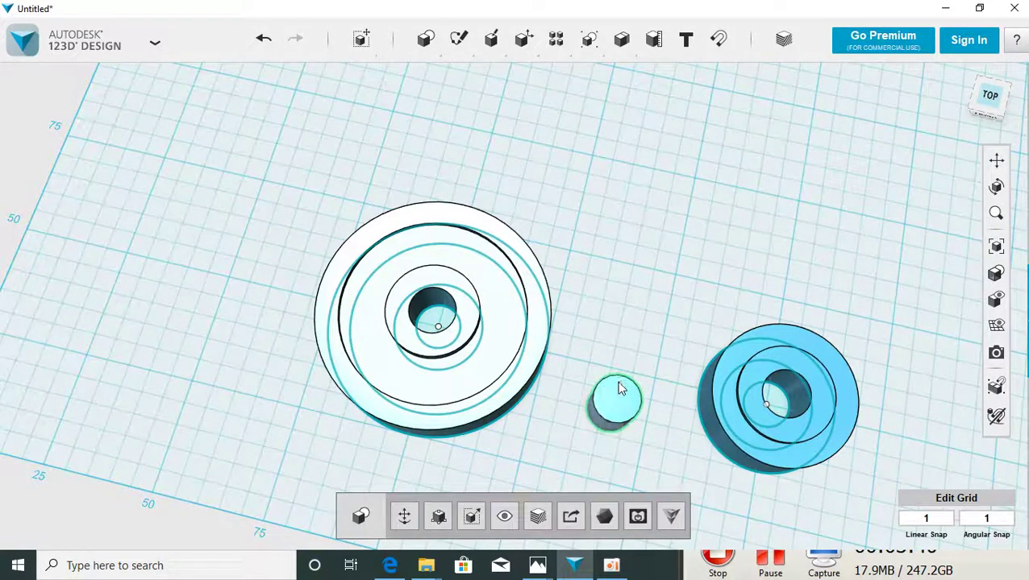
Smart Scale the cylinder to 5.00 mm in one direction, giving a 10 × 5 oval.
left_click(436, 520)
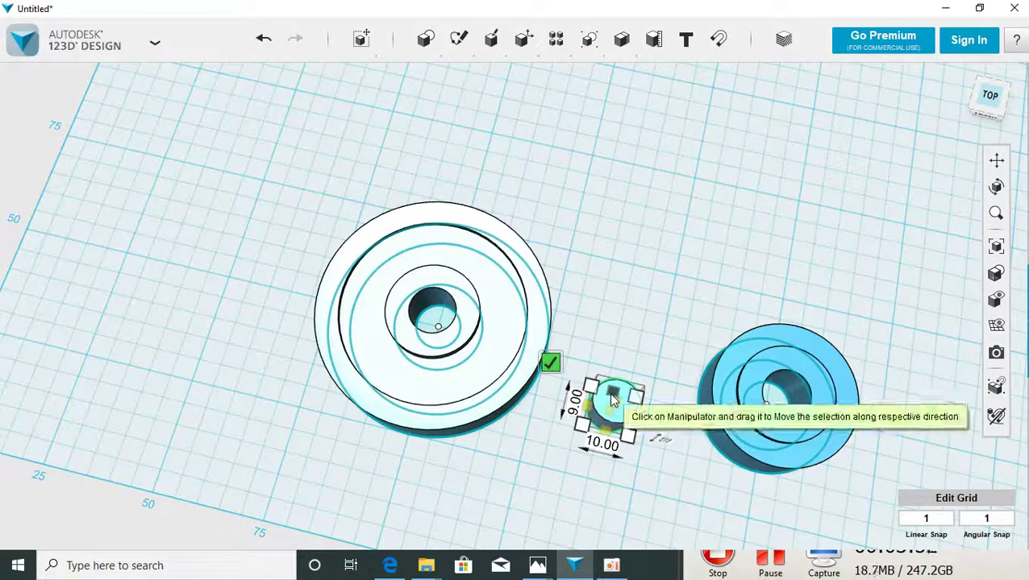
left_click_drag(614, 394, 611, 411)
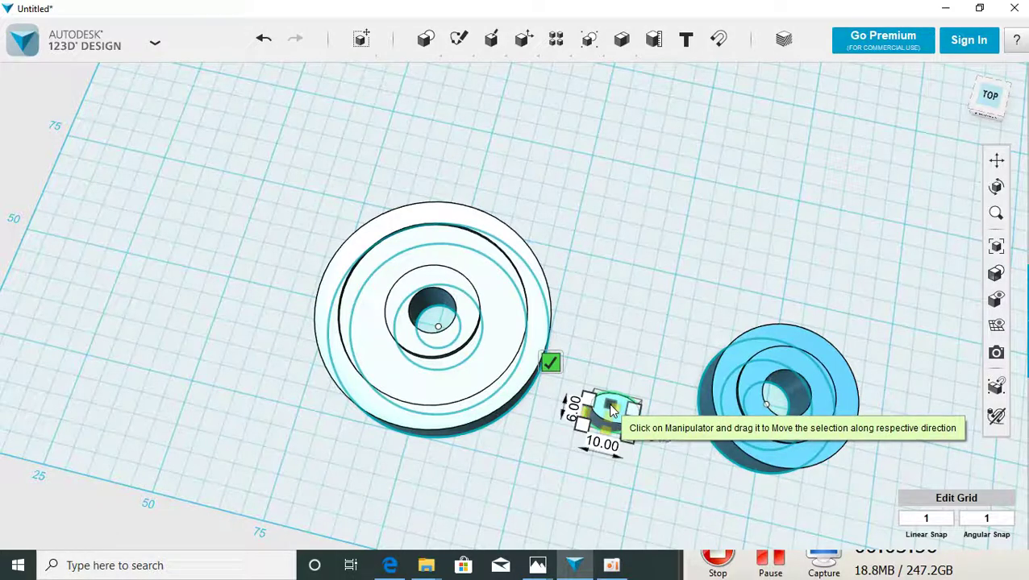
left_click_drag(612, 414, 611, 417)
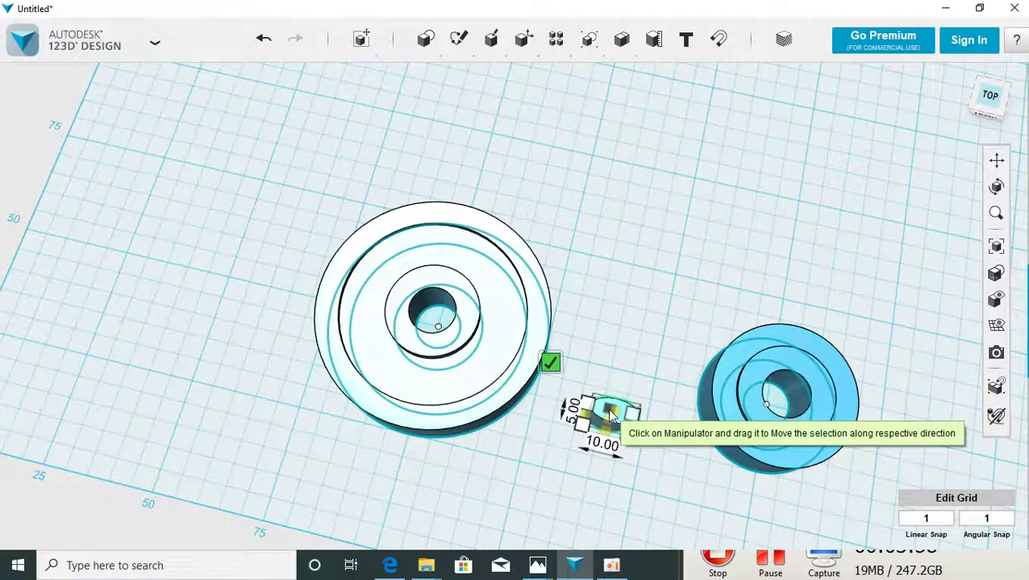
left_click(550, 362)
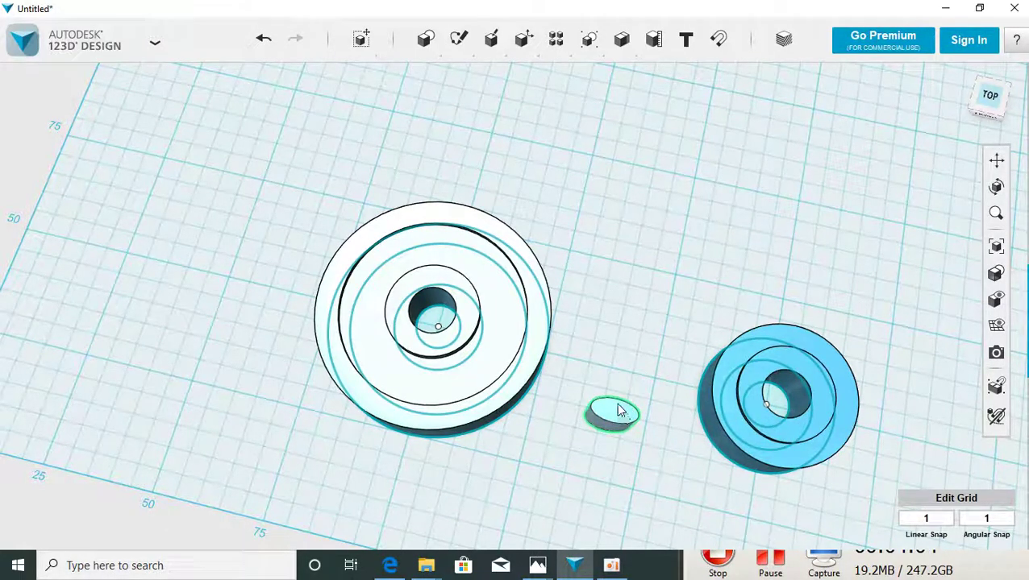
Move the oval piece against the large disc's rim and check it from above.
left_click_drag(617, 411, 554, 361)
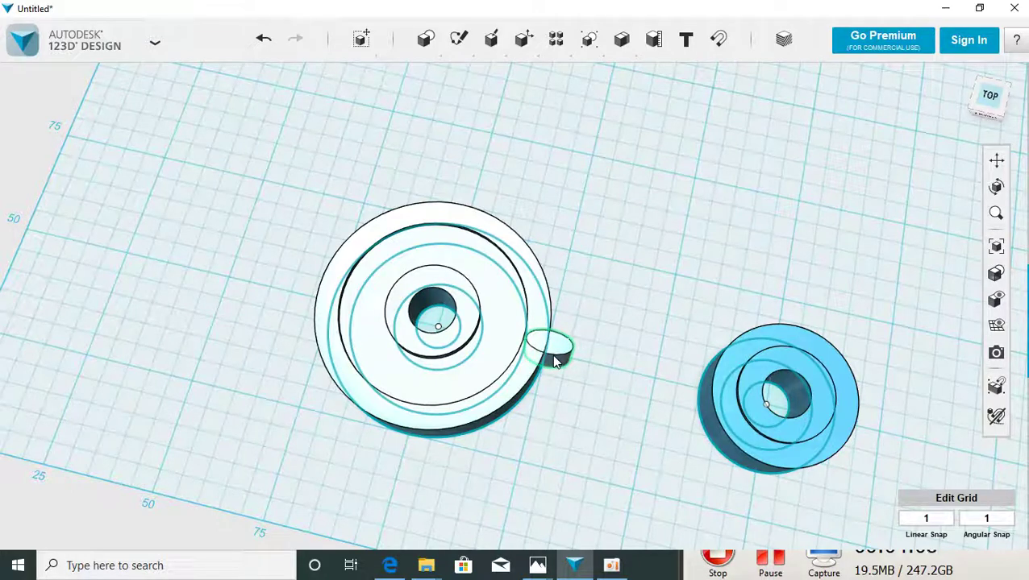
right_click_drag(651, 339, 657, 351)
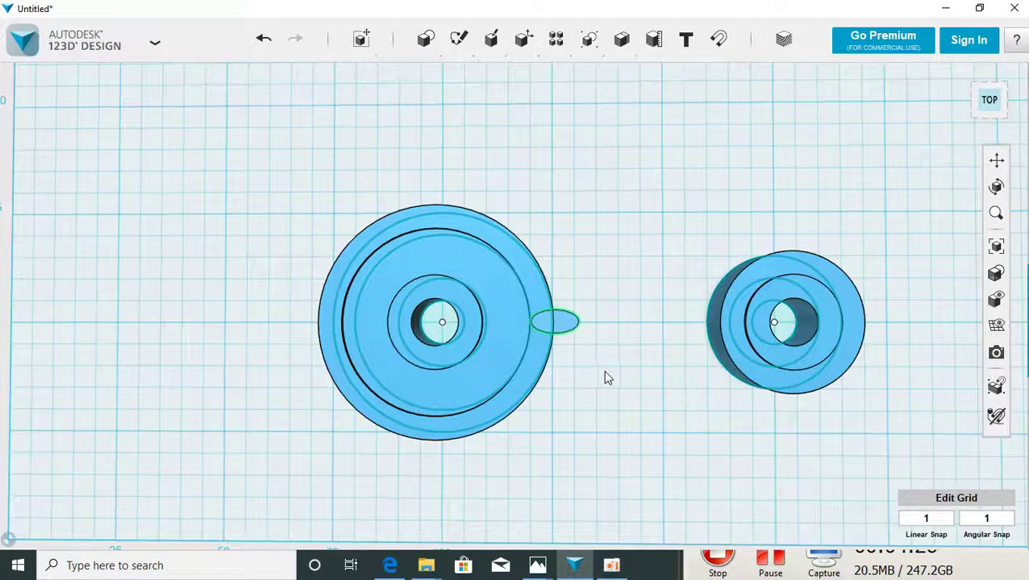
mouse_move(636, 383)
right_mouse_down()
mouse_move(617, 363)
mouse_move(615, 383)
mouse_move(629, 389)
mouse_move(602, 300)
right_mouse_up()
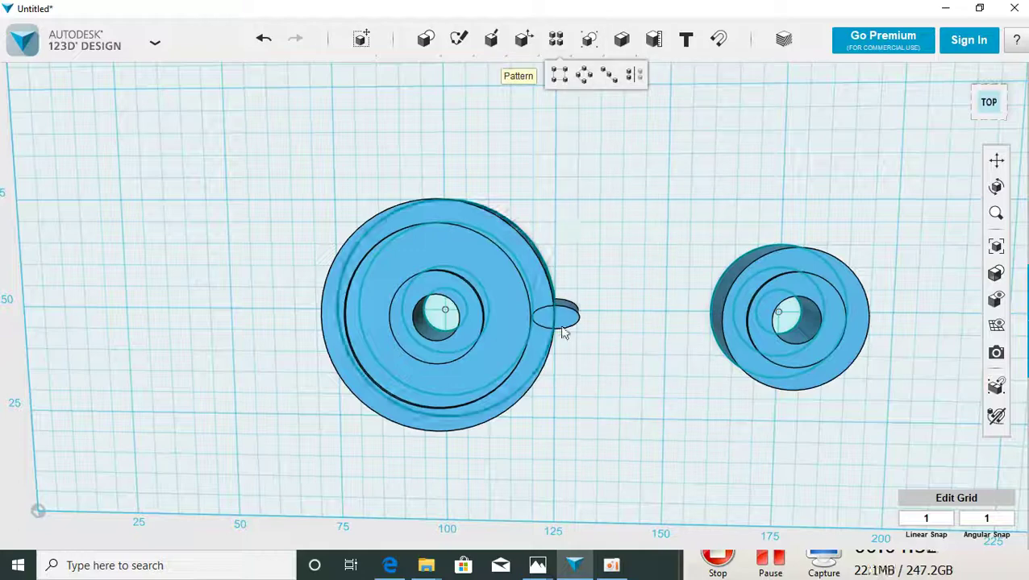
Try a circular pattern of the oval tooth around the large disc's edge, then cancel it.
left_click(582, 76)
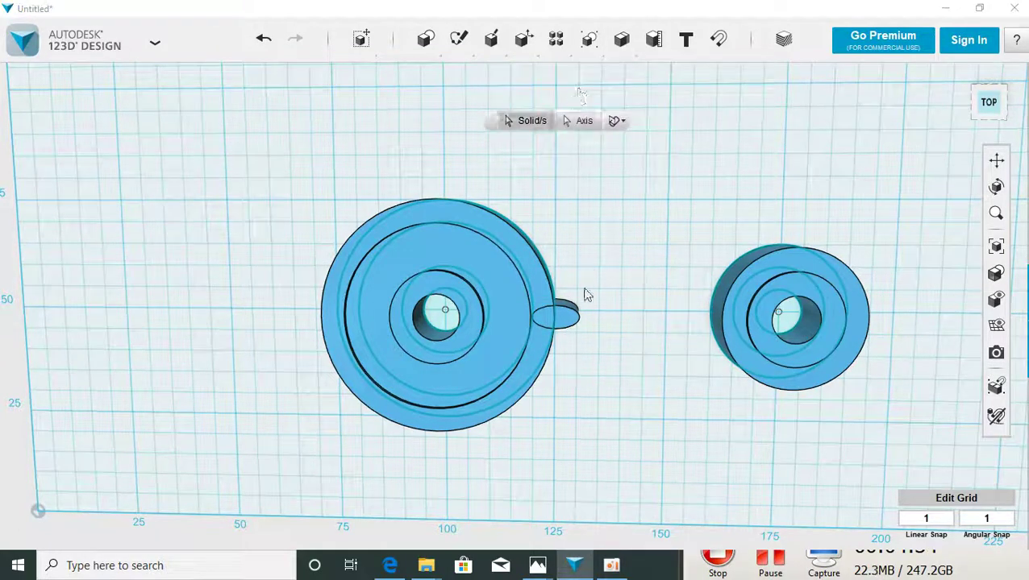
right_click_drag(597, 349, 594, 298)
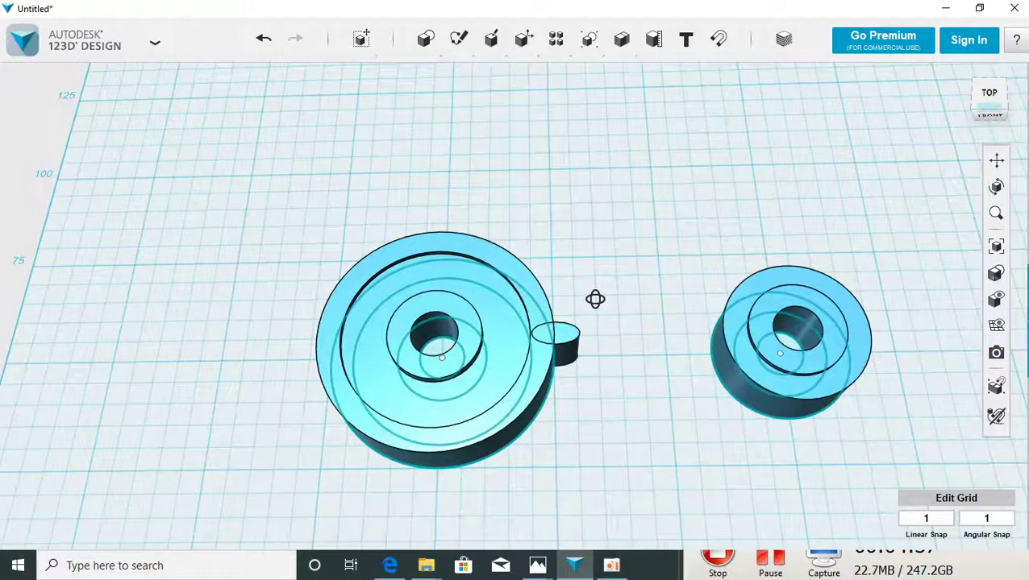
left_click(565, 342)
left_click(579, 122)
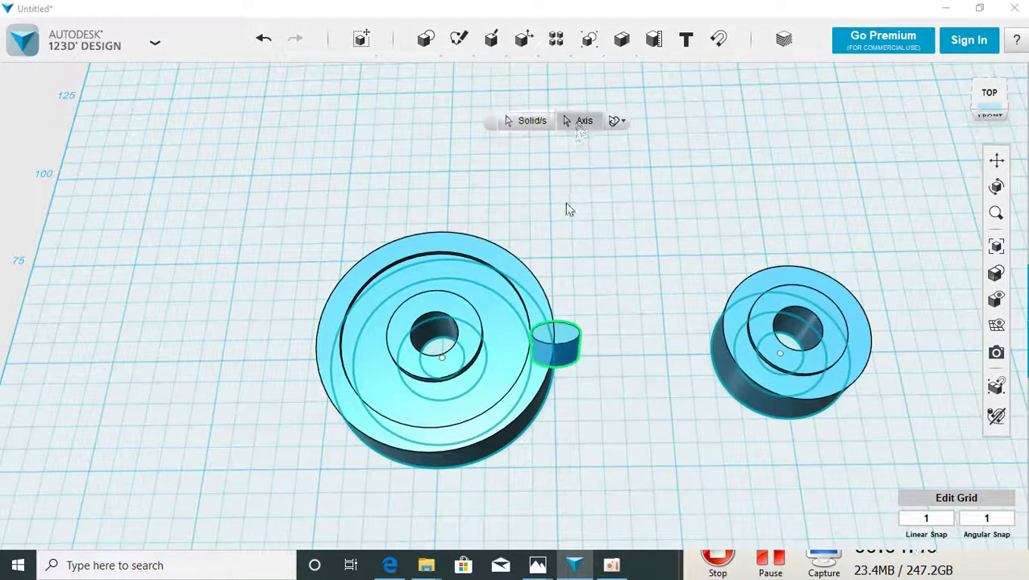
right_click_drag(574, 238, 568, 259)
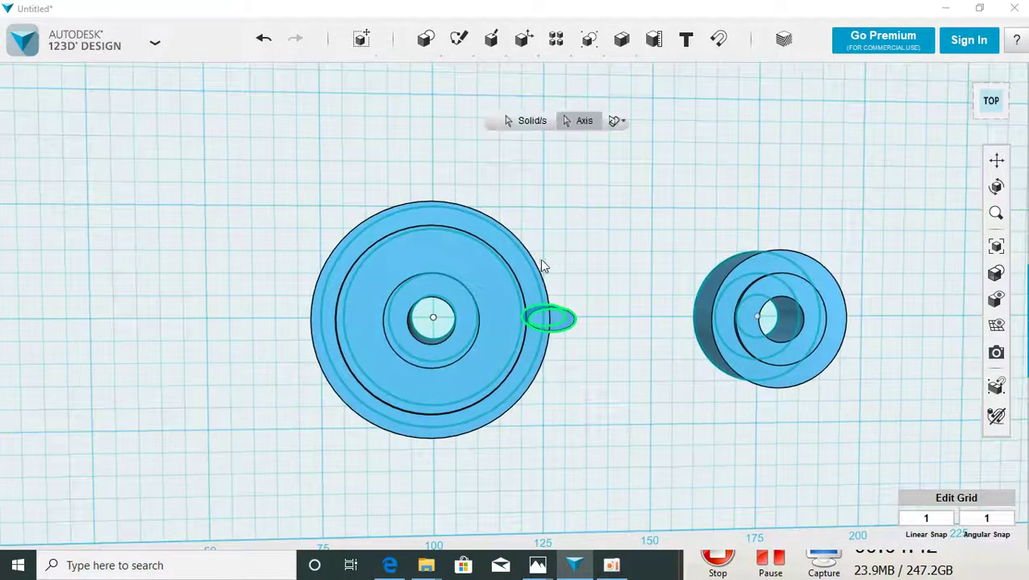
left_click(535, 266)
left_click(535, 266)
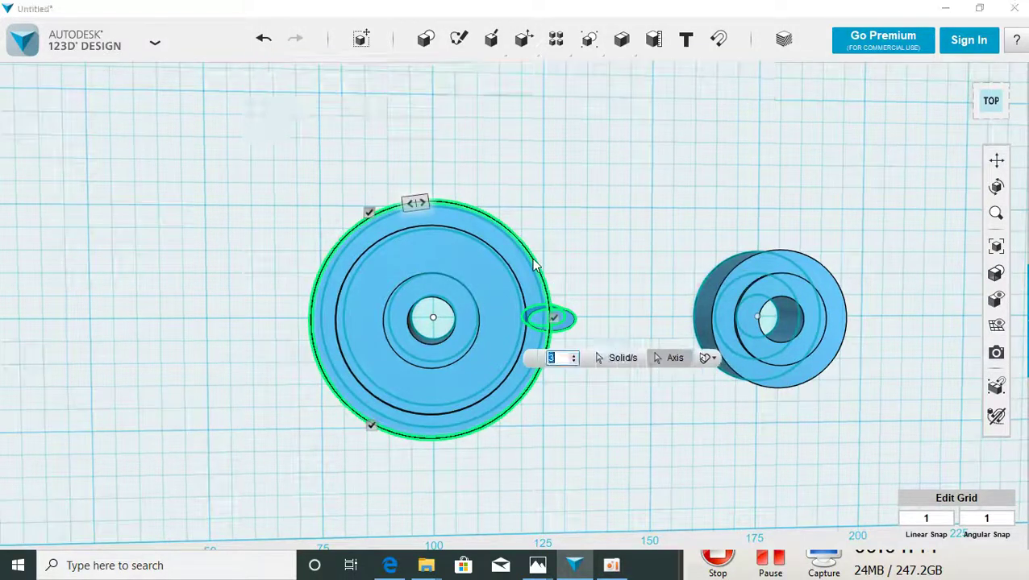
left_click(266, 38)
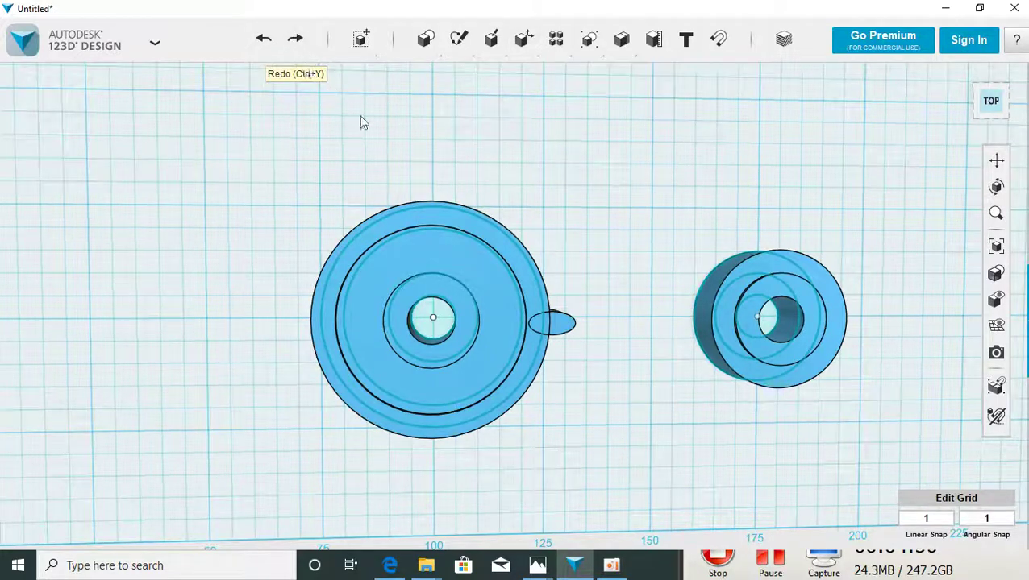
Orbit to a perspective view and select the small oval tooth on the large disc's rim.
mouse_move(596, 274)
right_mouse_down()
mouse_move(579, 250)
mouse_move(555, 260)
right_mouse_up()
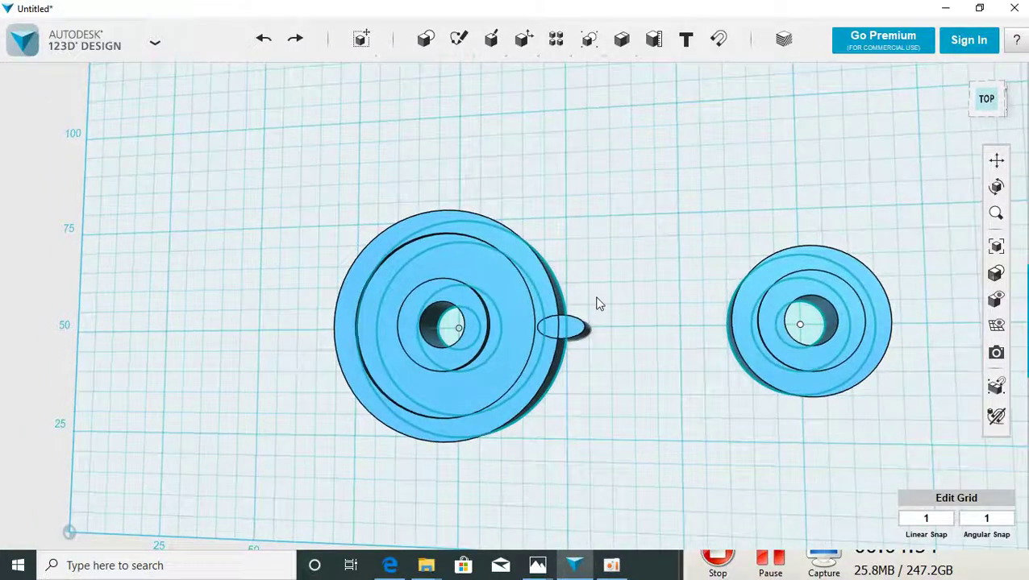
mouse_move(597, 304)
right_mouse_down()
mouse_move(618, 293)
mouse_move(590, 233)
mouse_move(603, 278)
mouse_move(615, 275)
right_mouse_up()
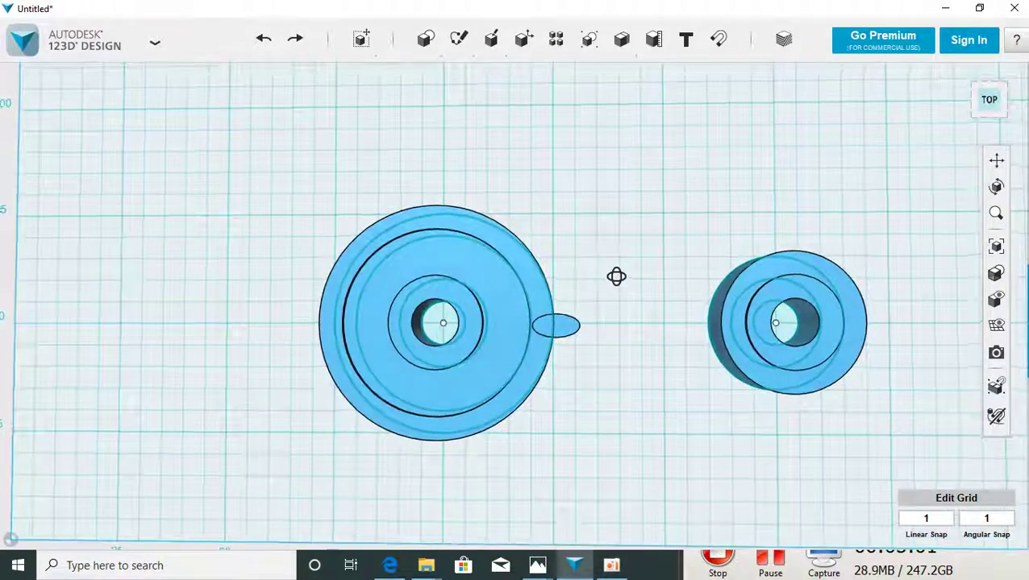
left_click(564, 327)
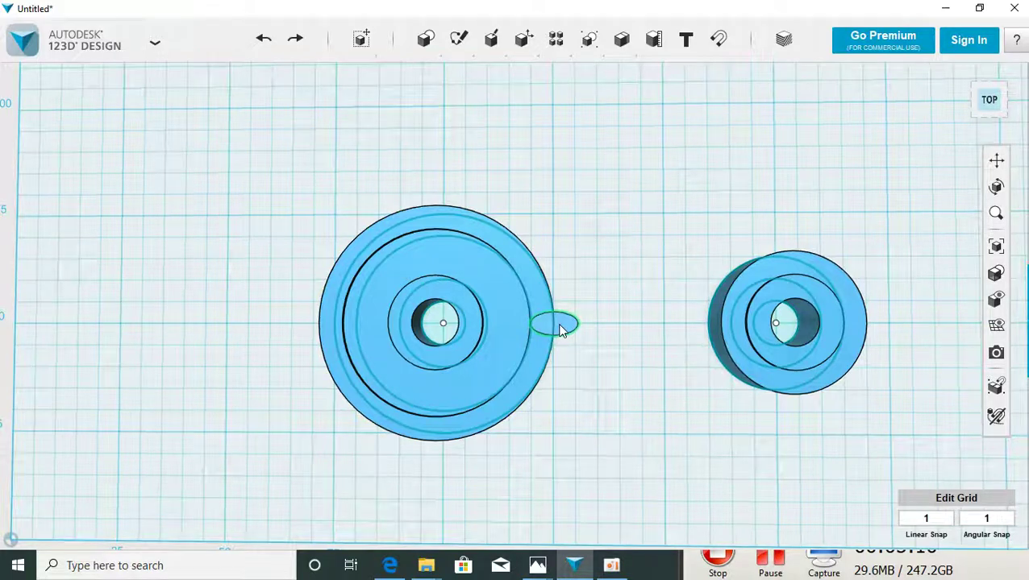
left_click(562, 330)
mouse_move(582, 252)
right_mouse_down()
mouse_move(581, 227)
mouse_move(539, 184)
right_mouse_up()
mouse_move(555, 38)
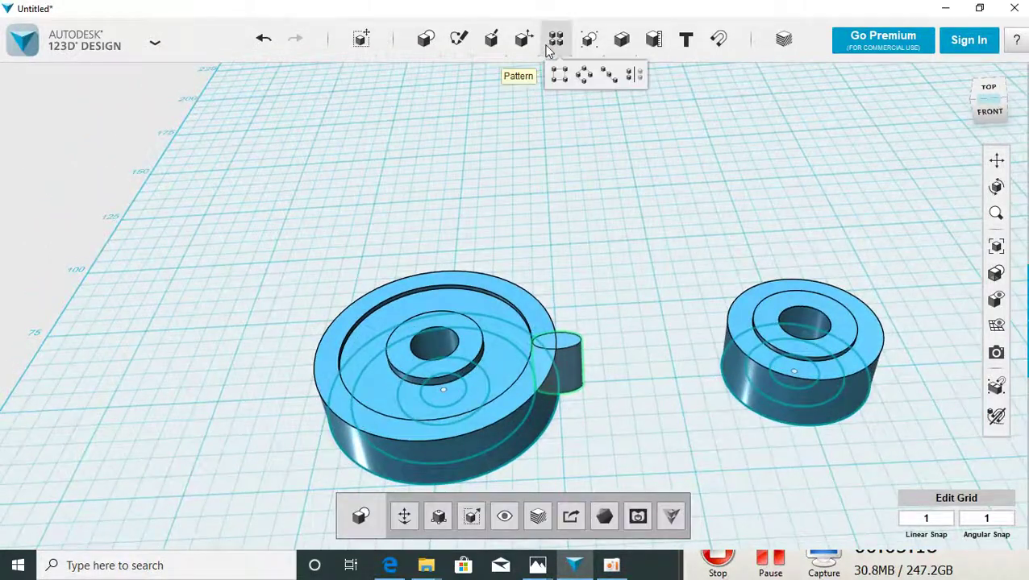
Circular-pattern the oval tooth around the large disc's rim with a count of 17.
left_click(584, 74)
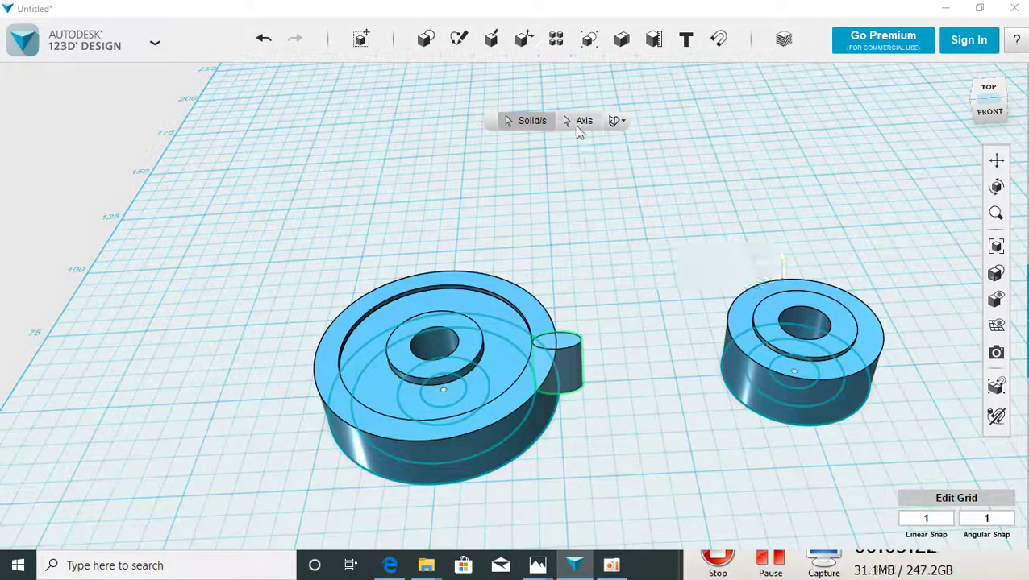
right_click_drag(601, 264, 627, 306)
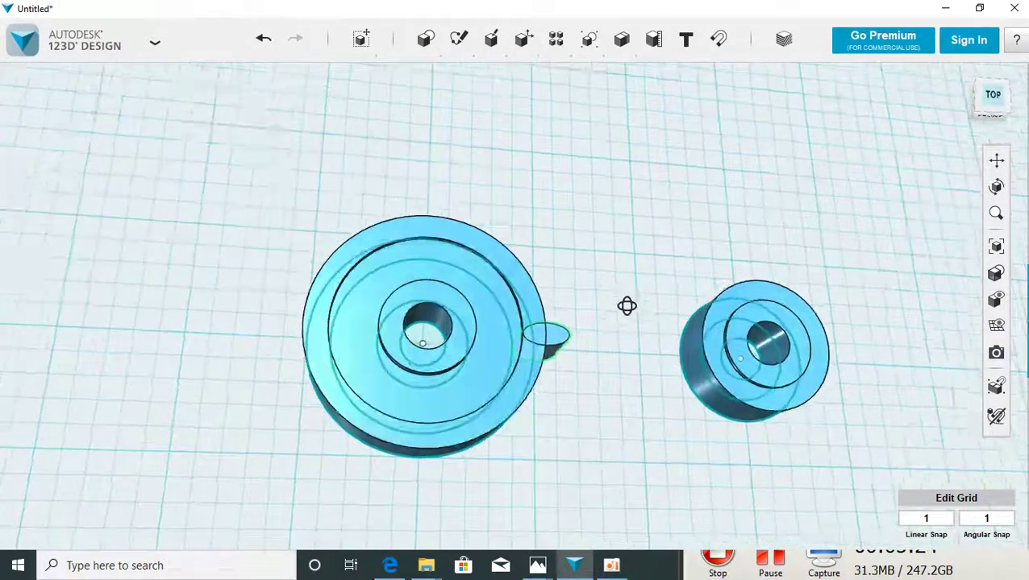
left_click(540, 291)
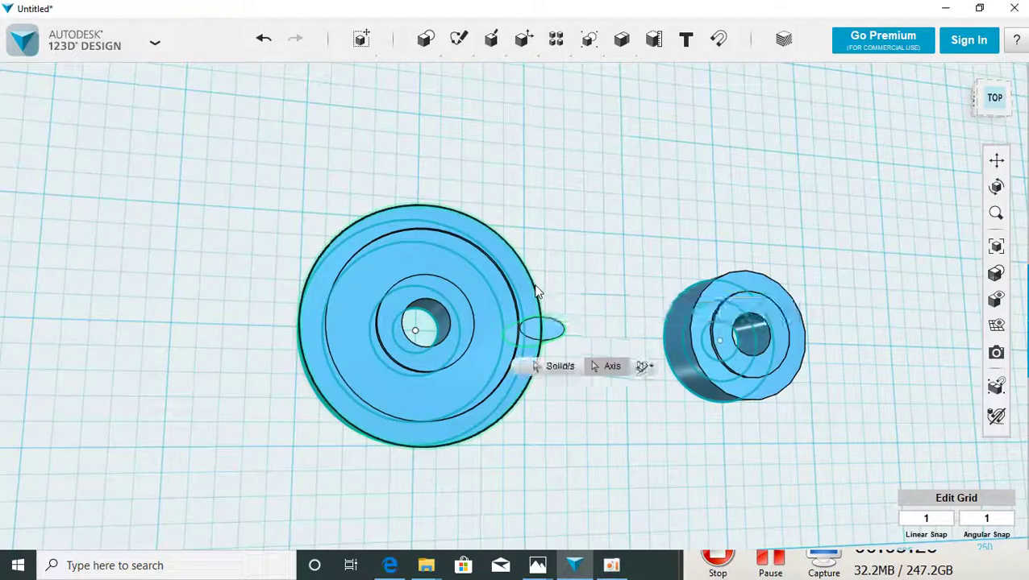
left_click(539, 292)
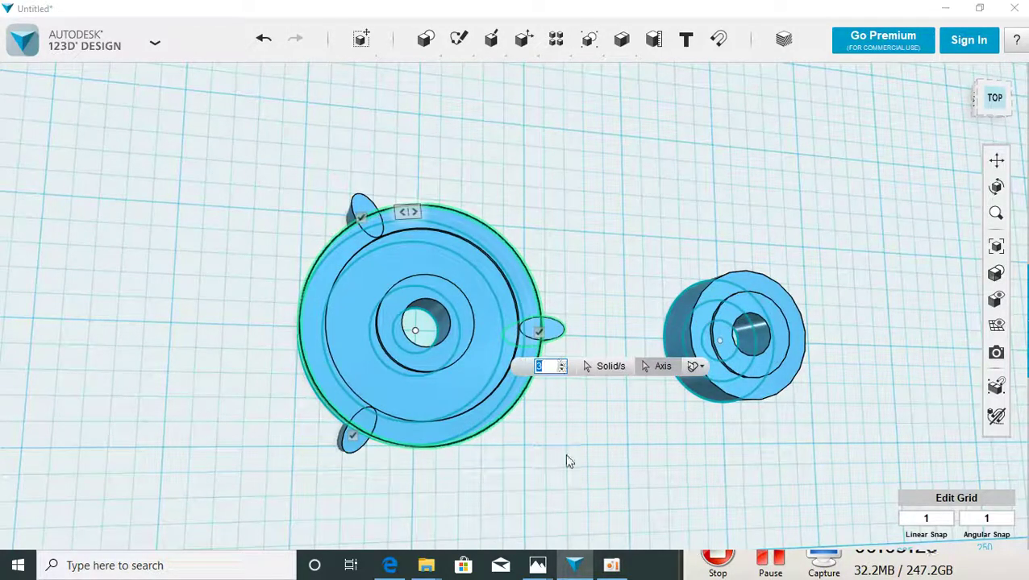
type("6")
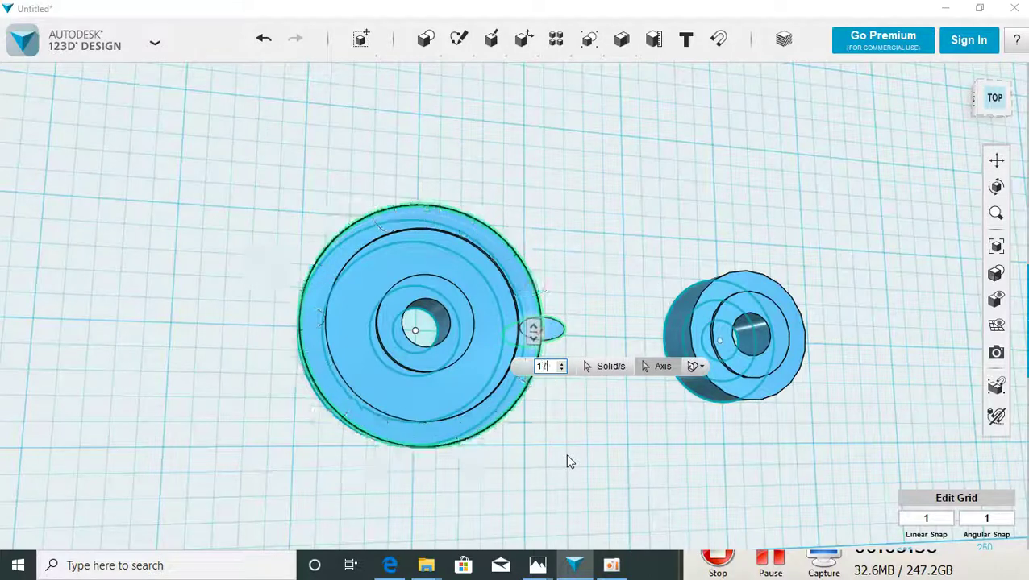
type("7")
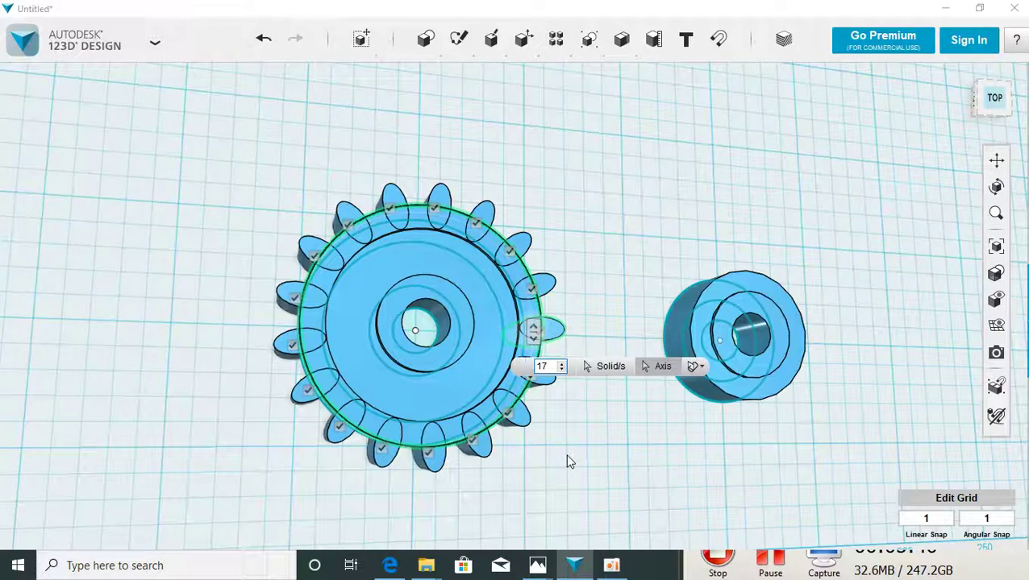
mouse_move(583, 404)
right_mouse_down()
mouse_move(559, 377)
mouse_move(612, 412)
mouse_move(616, 386)
mouse_move(632, 381)
mouse_move(646, 407)
right_mouse_up()
left_click(615, 385)
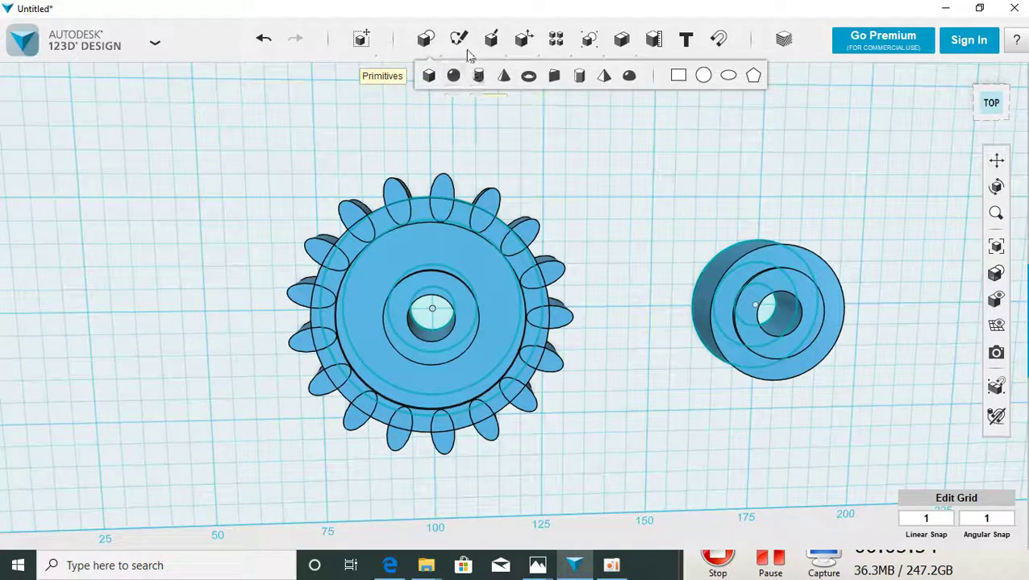
mouse_move(426, 38)
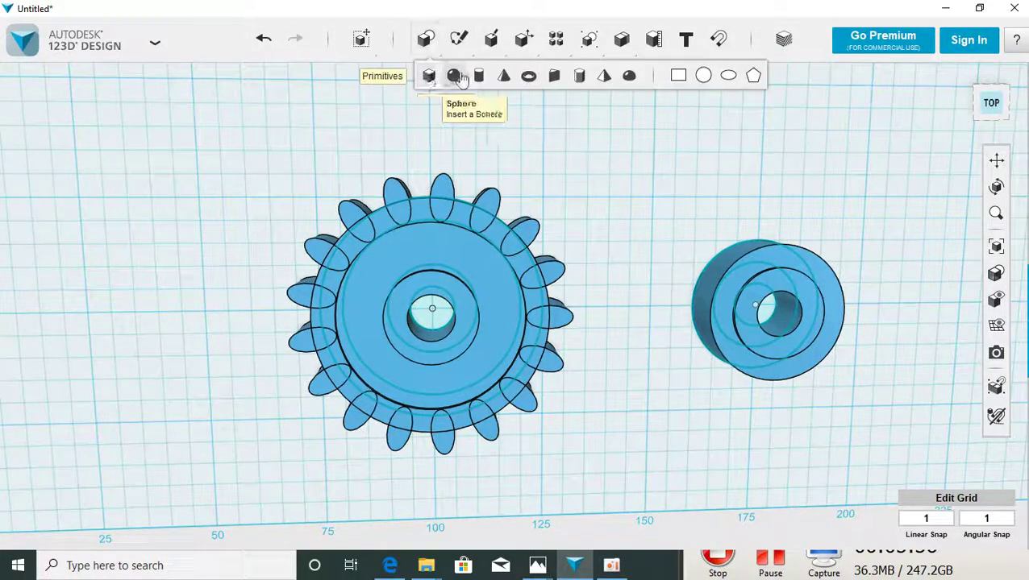
Place a radius 5, height 13 cylinder between the gear and the smaller part, and select it.
left_click(481, 76)
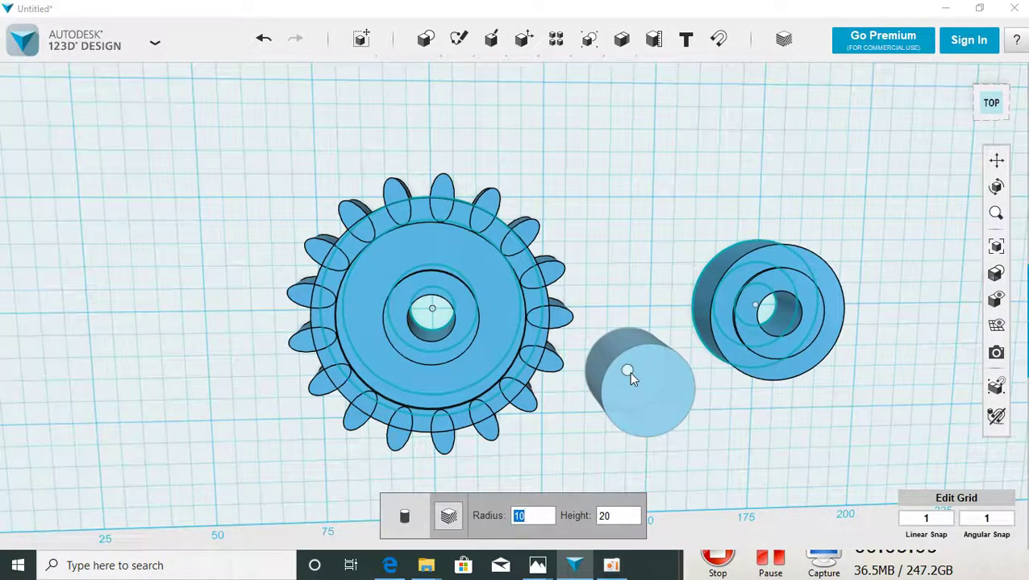
type("5")
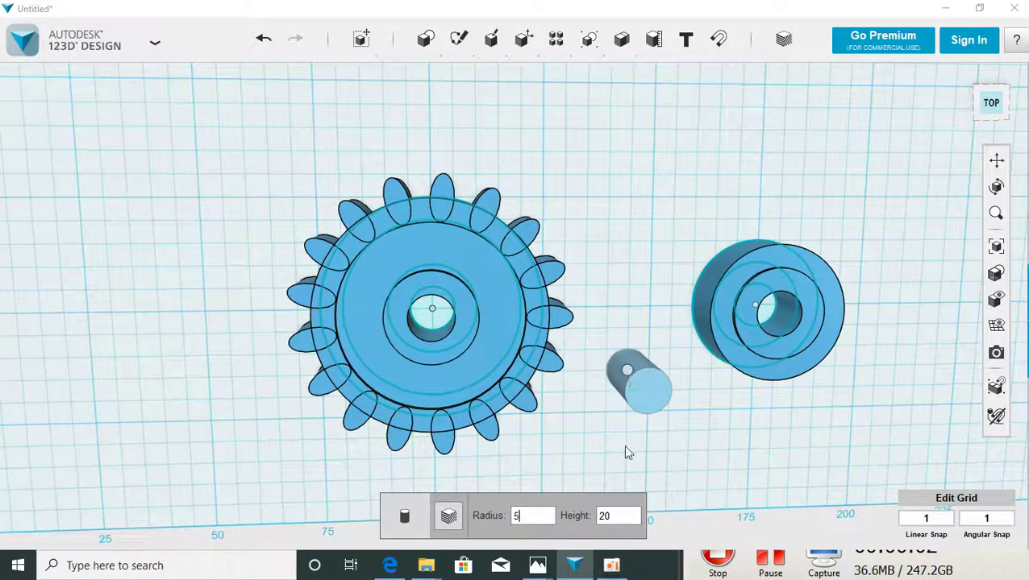
left_click(623, 515)
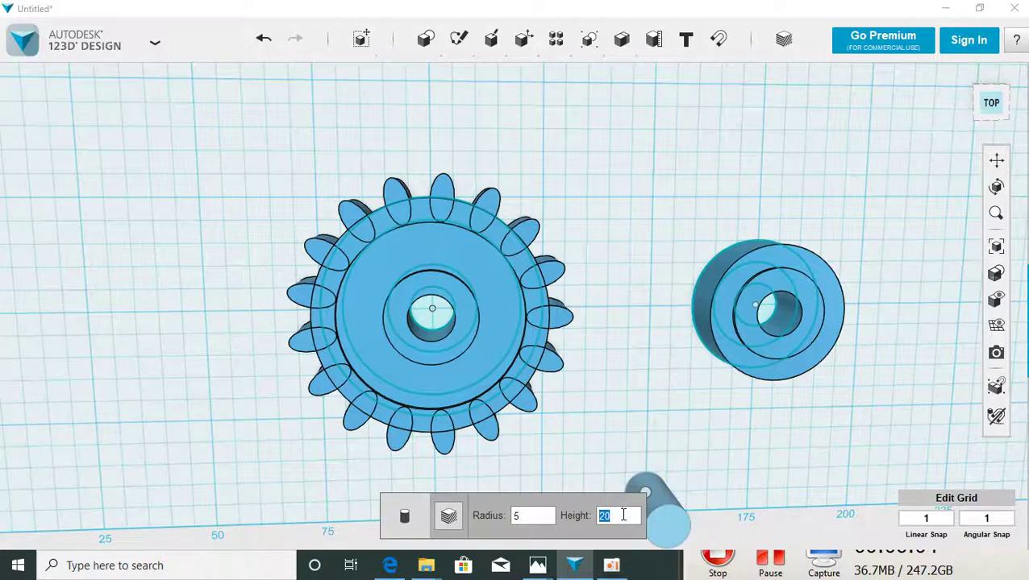
type("13")
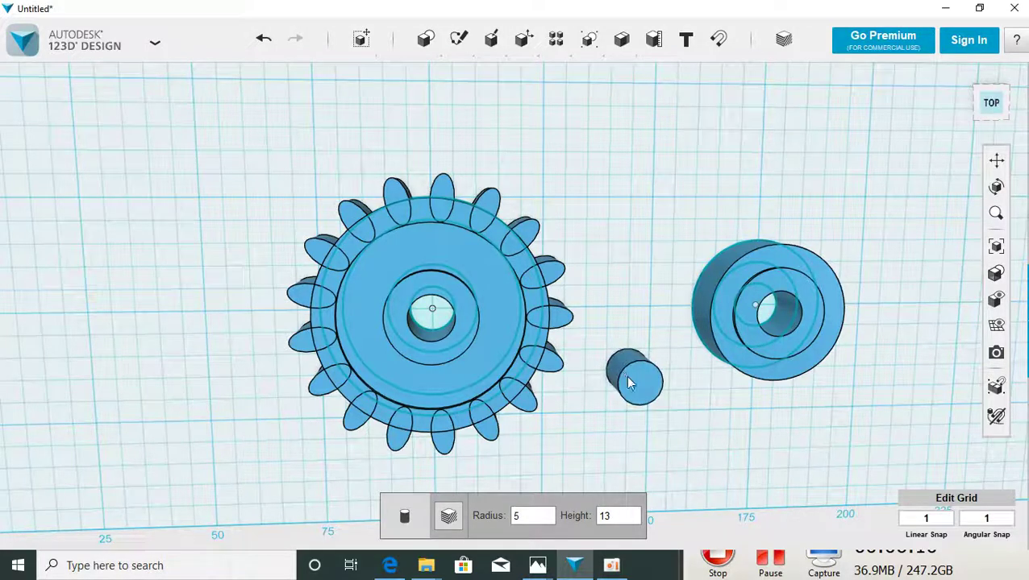
left_click(628, 382)
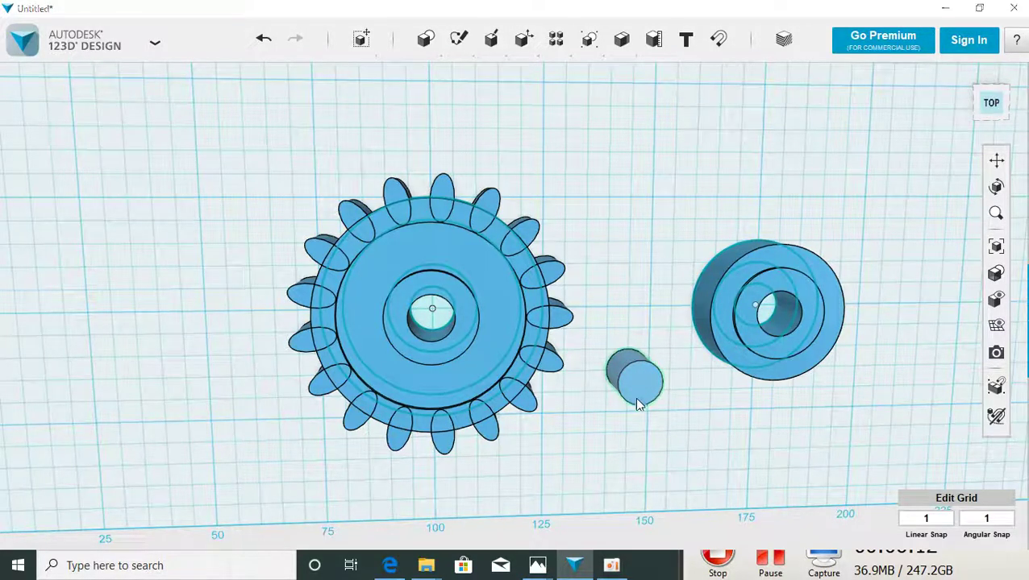
left_click(635, 400)
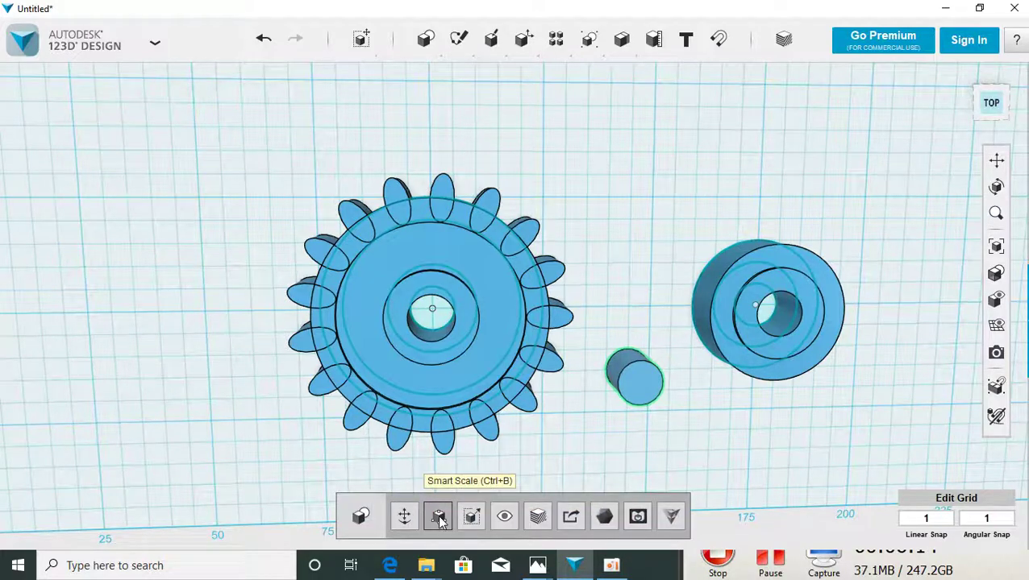
Smart Scale the cylinder's footprint to 10 by 5 and confirm.
left_click(437, 514)
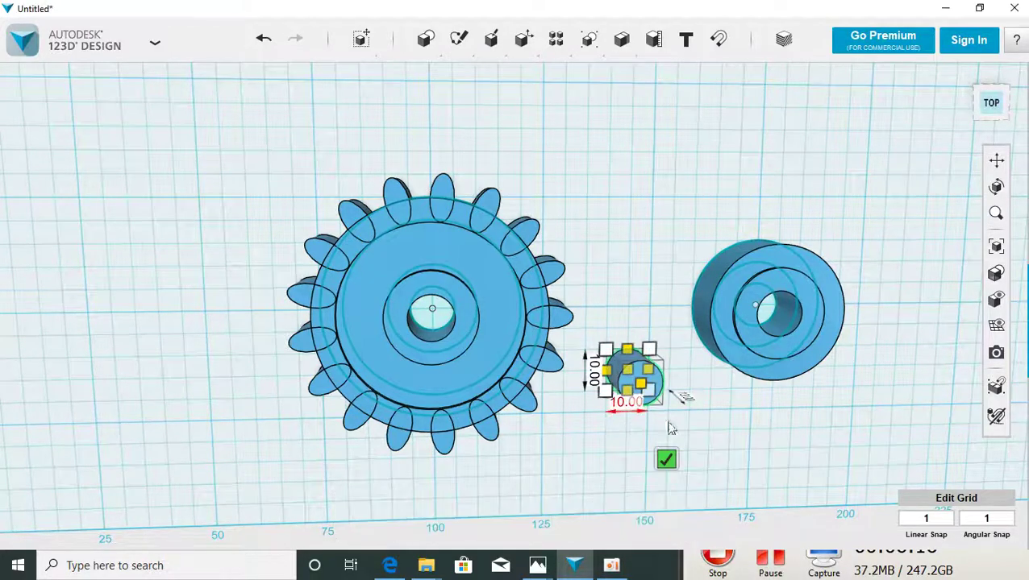
right_click_drag(737, 445, 717, 423)
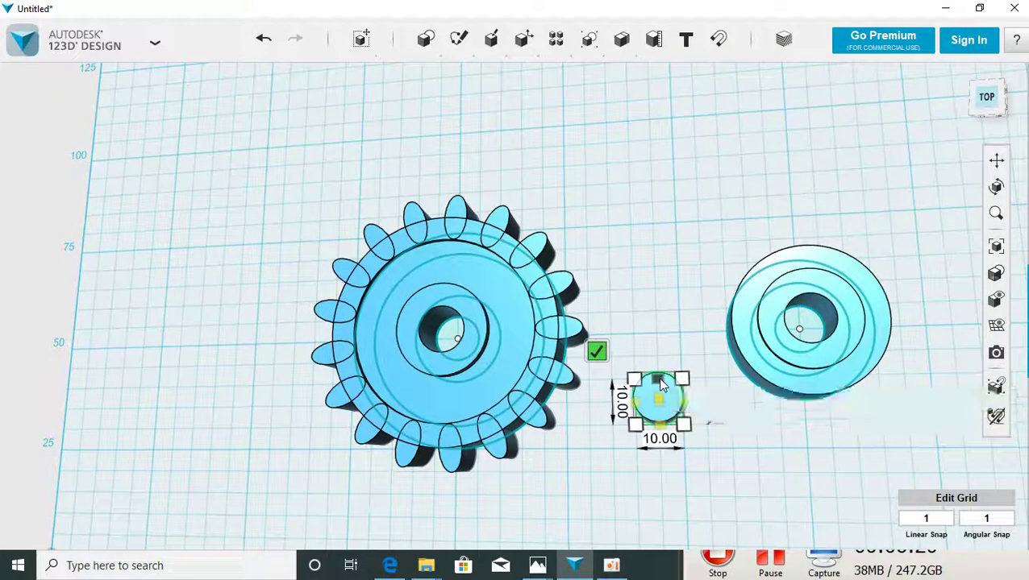
left_click_drag(660, 382, 663, 401)
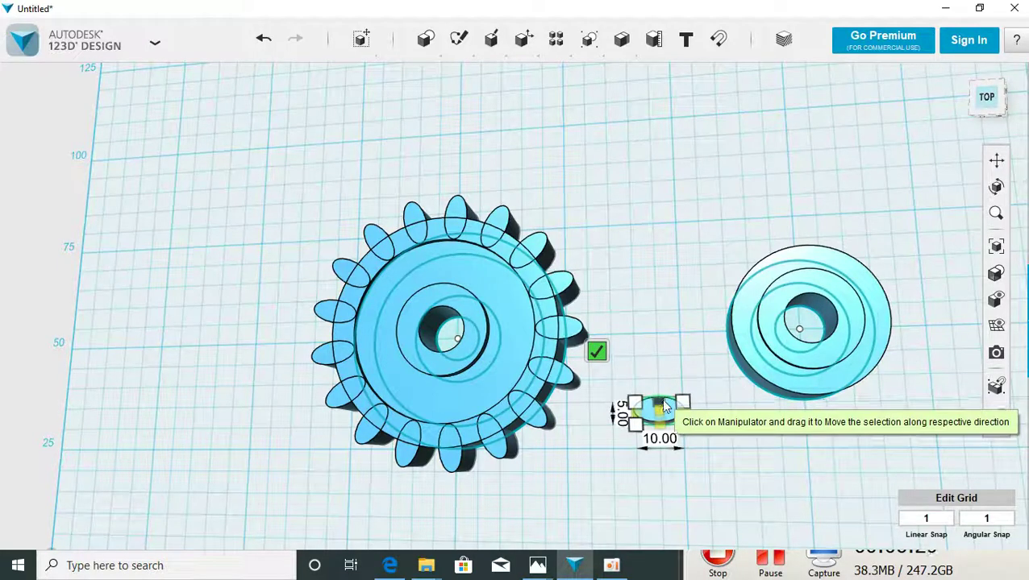
left_click_drag(662, 403, 662, 408)
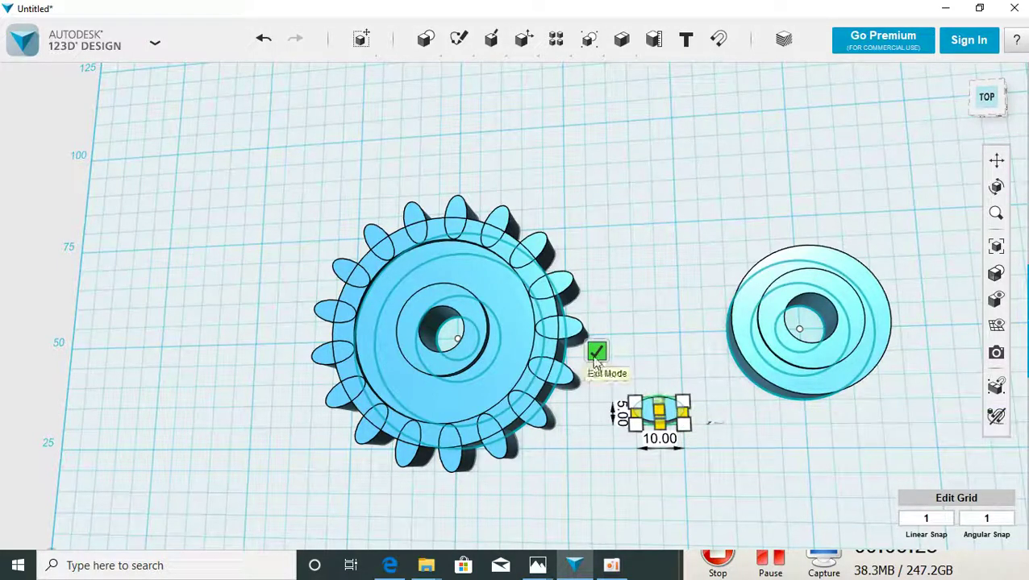
left_click(597, 353)
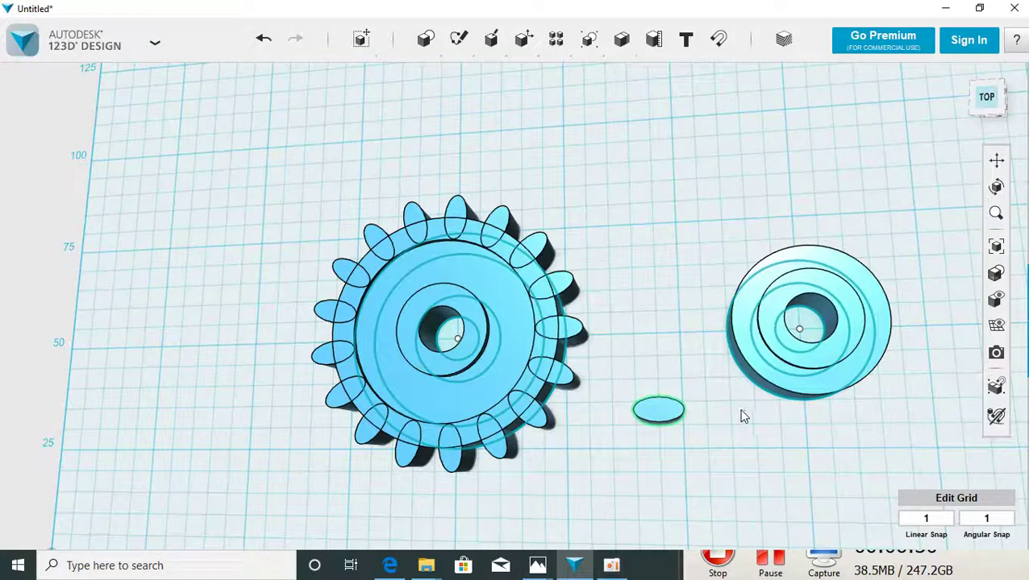
Position the oval tooth against the left rim of the smaller right-hand disc.
mouse_move(666, 406)
left_mouse_down()
mouse_move(692, 334)
mouse_move(730, 331)
mouse_move(727, 341)
left_mouse_up()
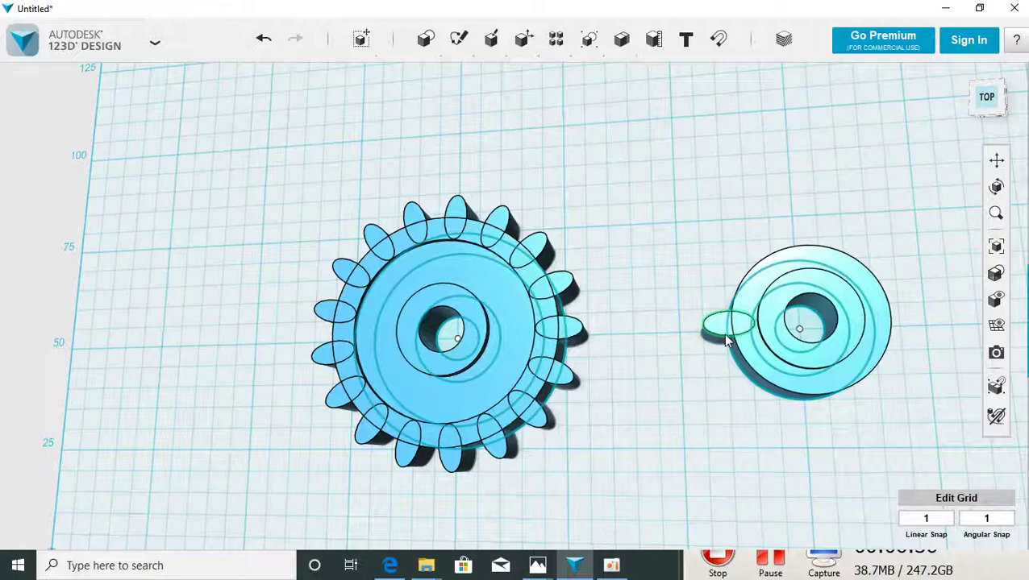
right_click_drag(721, 393, 721, 405)
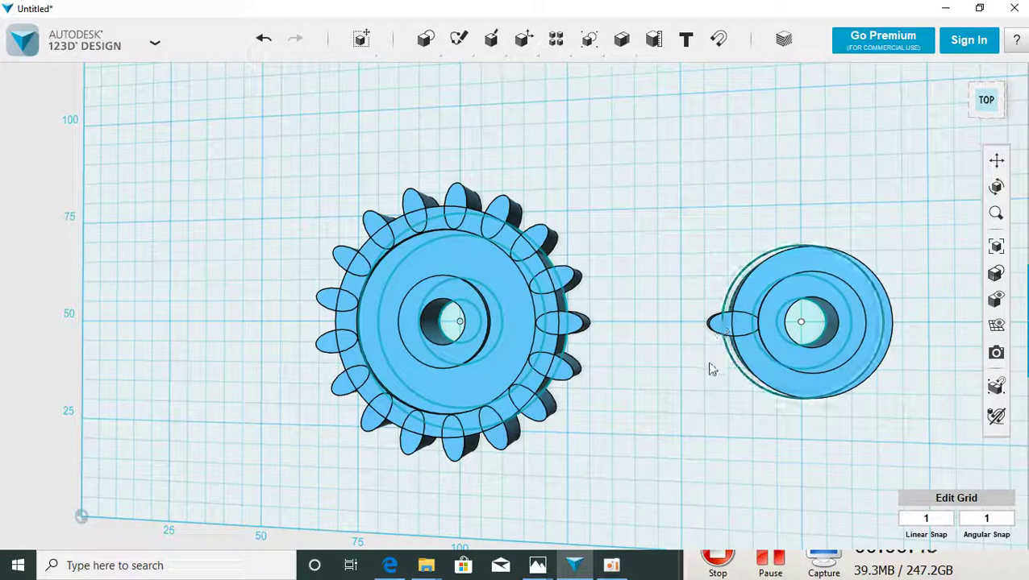
left_click(271, 43)
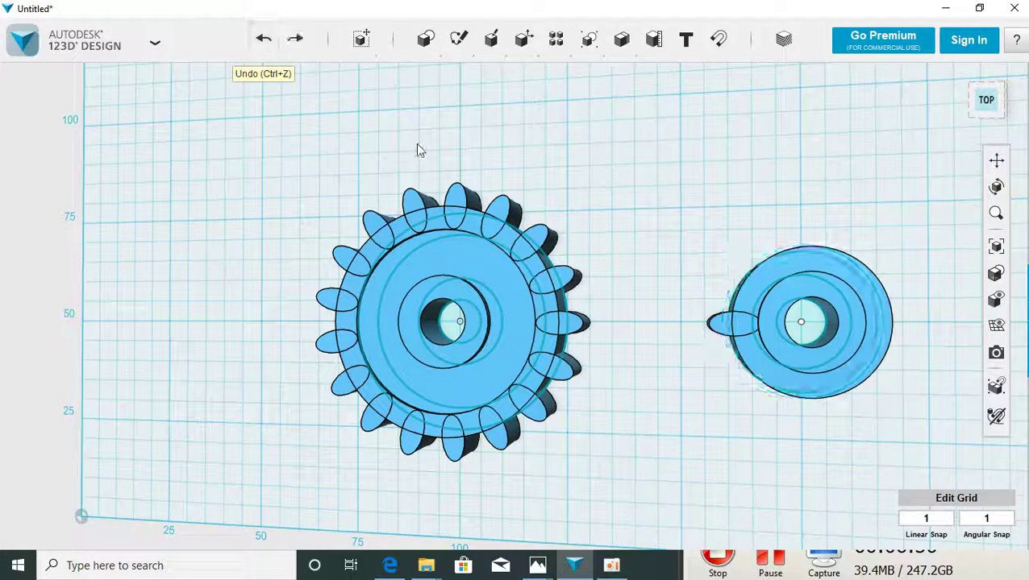
left_click(713, 327)
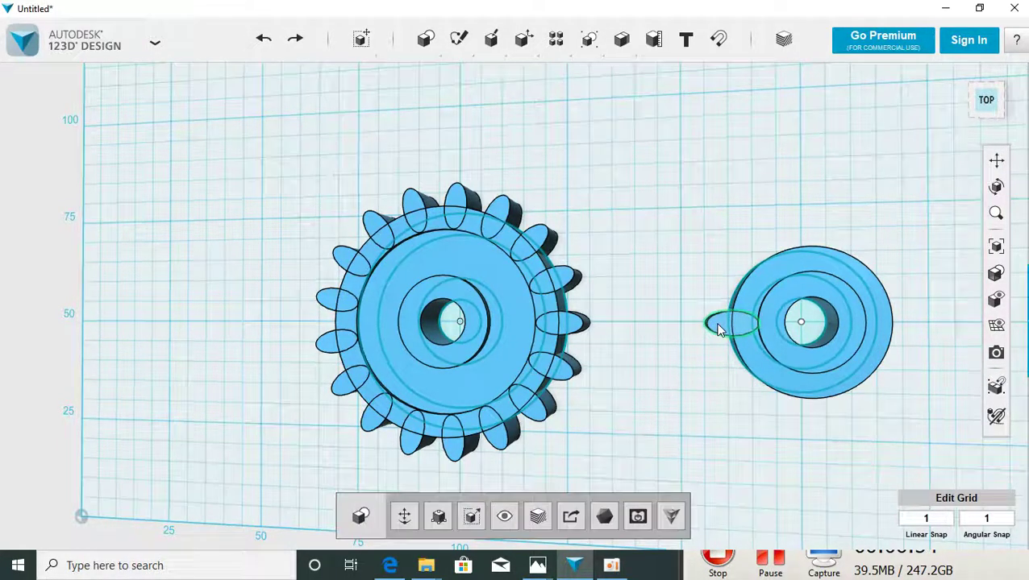
left_click_drag(713, 327, 717, 325)
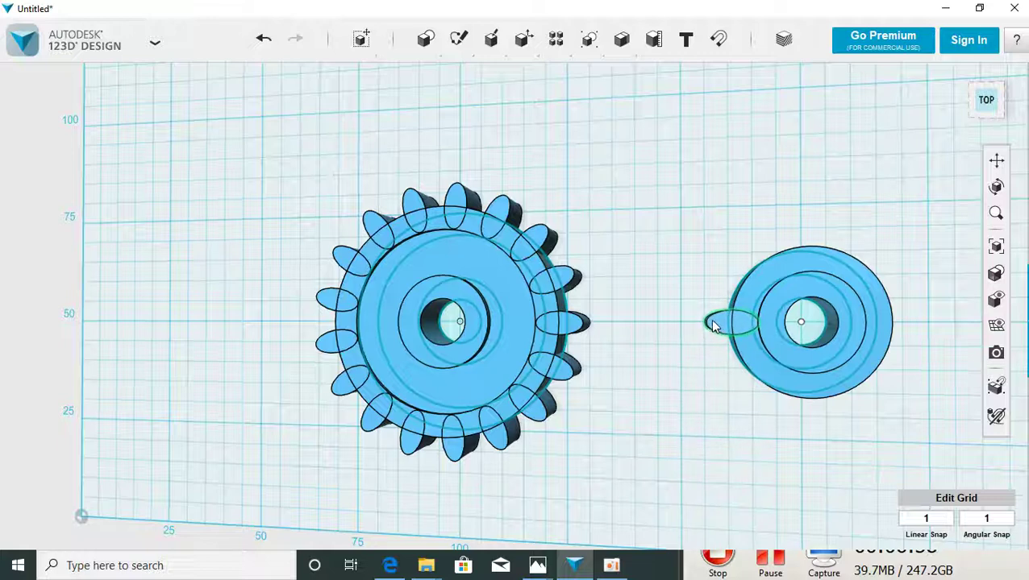
left_click_drag(714, 326, 713, 325)
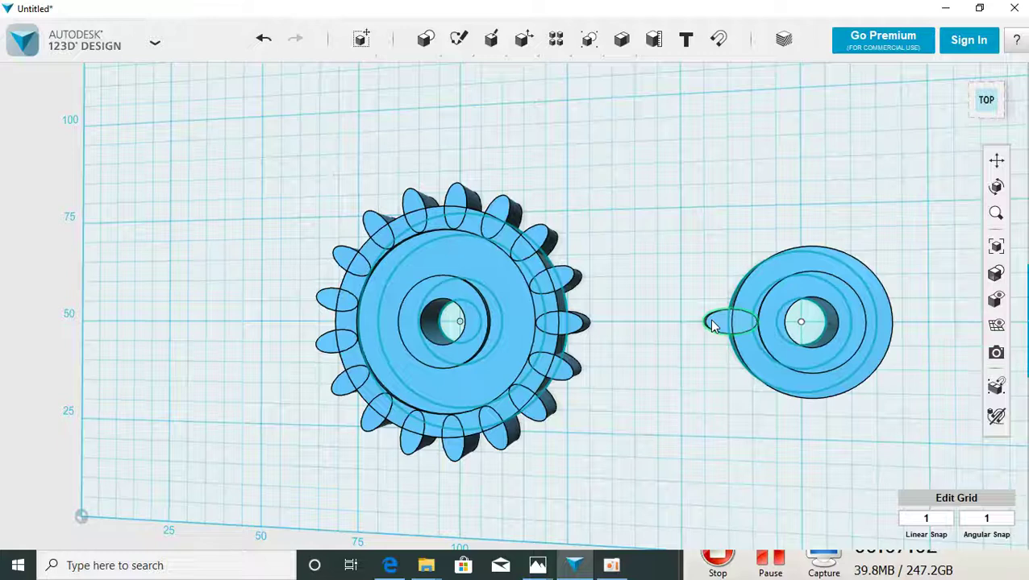
left_click(686, 374)
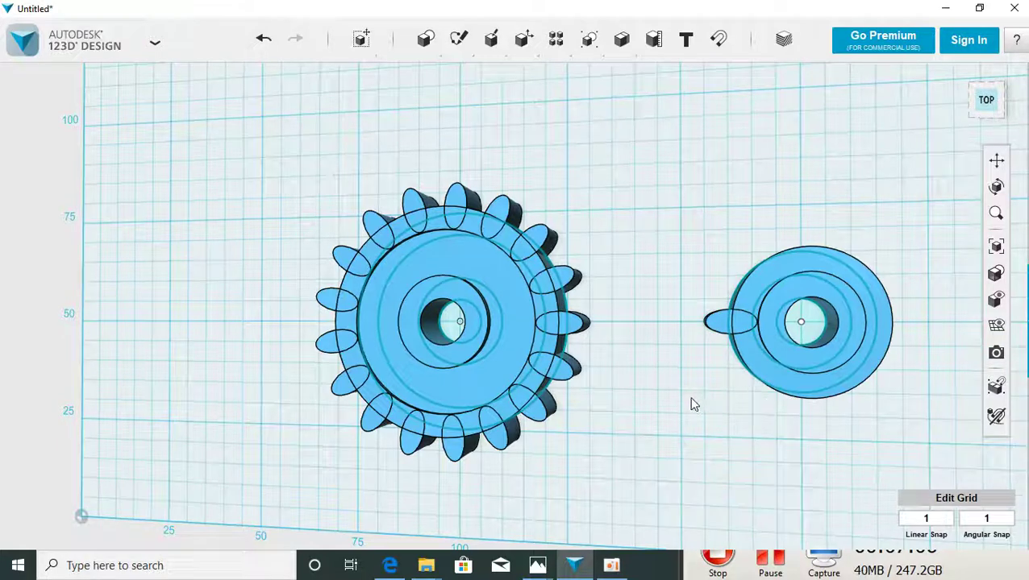
mouse_move(689, 395)
right_mouse_down()
mouse_move(679, 369)
mouse_move(703, 399)
mouse_move(705, 326)
right_mouse_up()
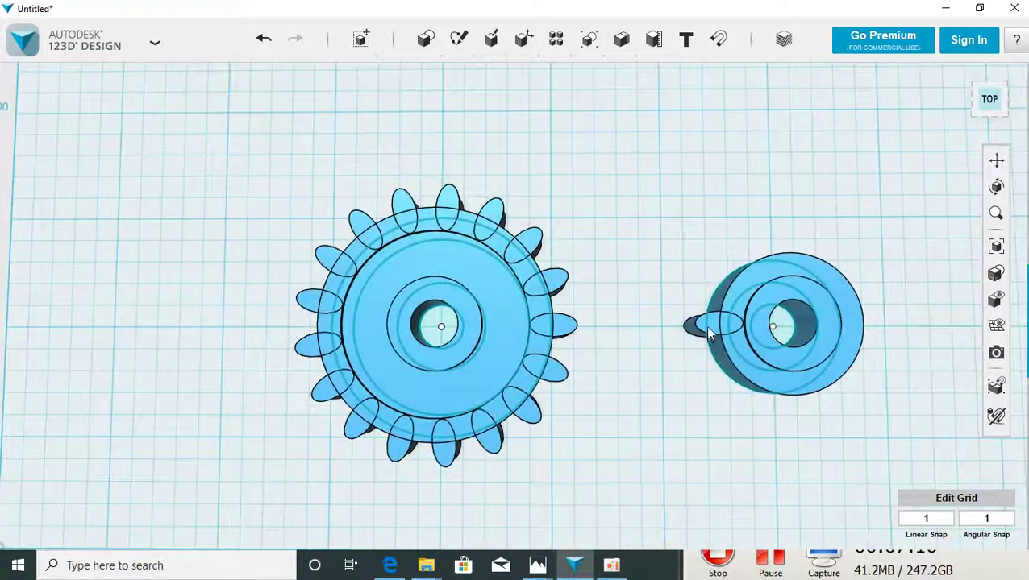
mouse_move(685, 377)
right_mouse_down()
mouse_move(685, 339)
mouse_move(691, 355)
right_mouse_up()
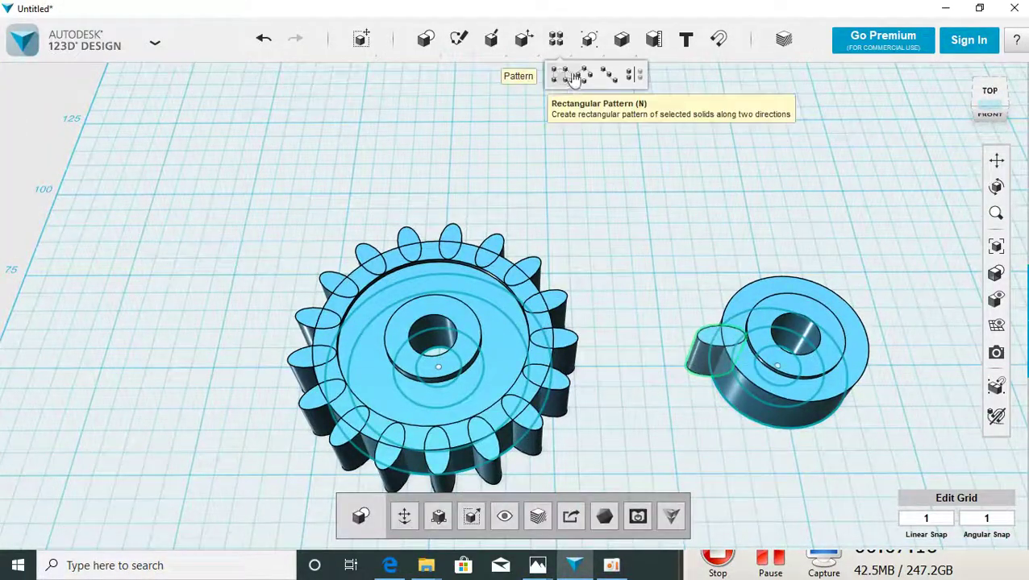
mouse_move(555, 39)
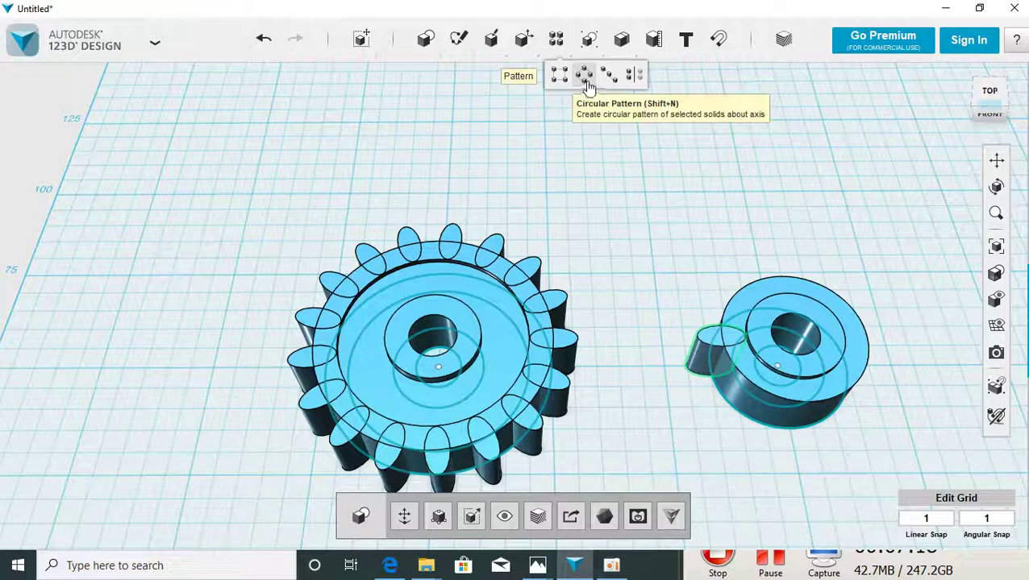
Set up a circular pattern with the single tooth as solid and the small gear's edge as axis.
left_click(585, 78)
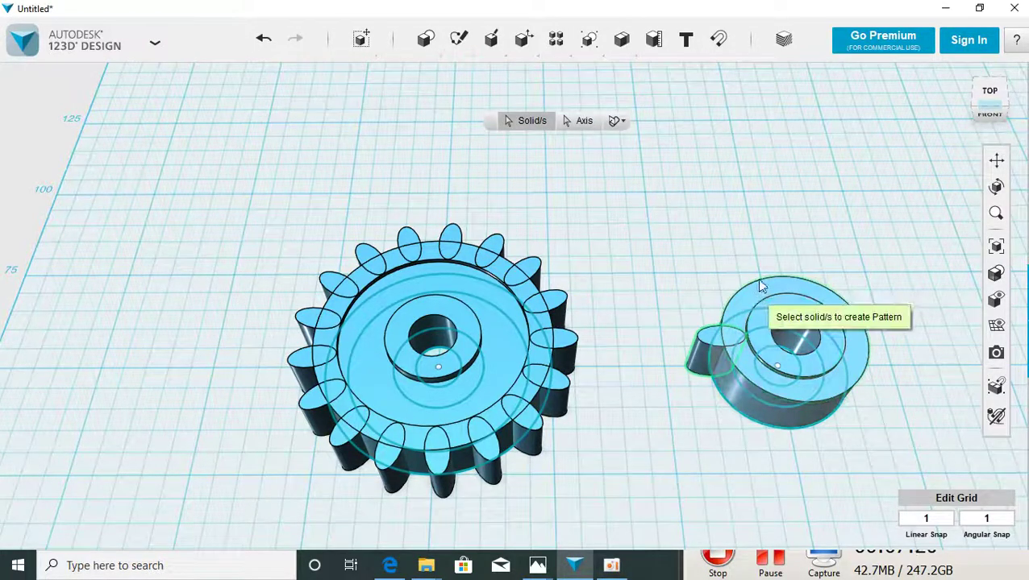
mouse_move(869, 244)
right_mouse_down()
mouse_move(873, 259)
mouse_move(845, 268)
mouse_move(859, 247)
mouse_move(868, 259)
mouse_move(880, 239)
mouse_move(877, 248)
right_mouse_up()
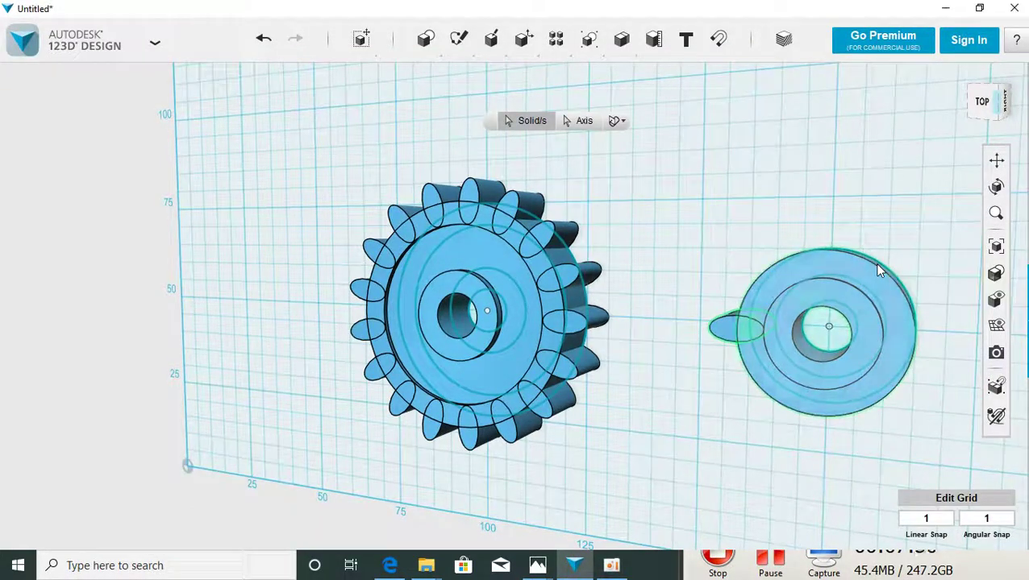
left_click(874, 263)
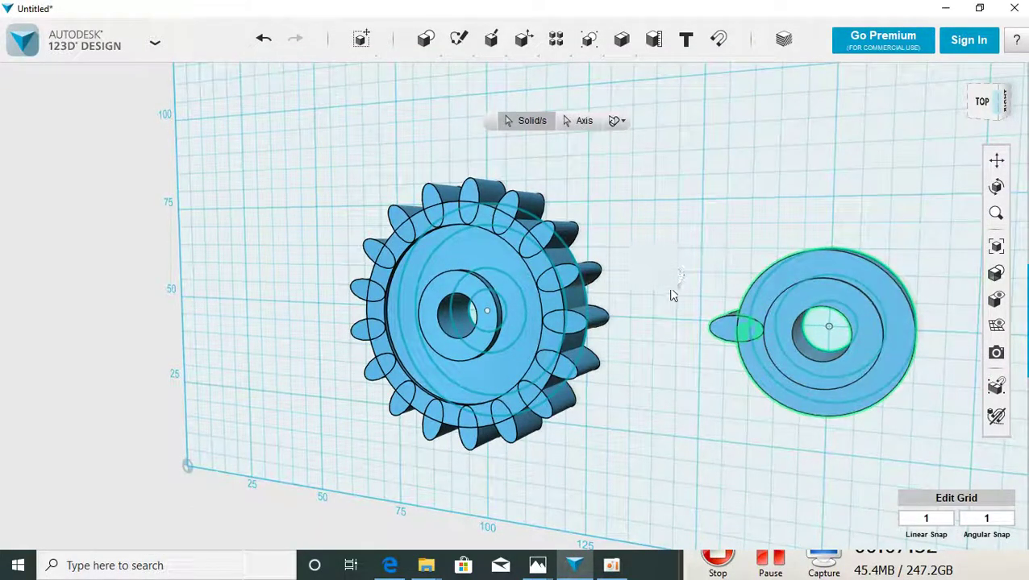
left_click(583, 122)
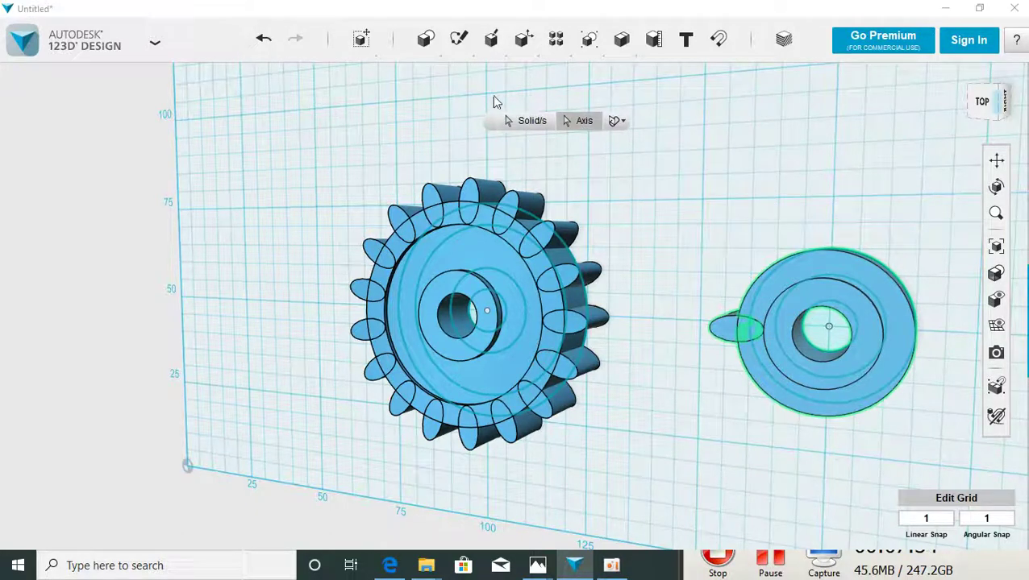
left_click(528, 121)
left_click(720, 337)
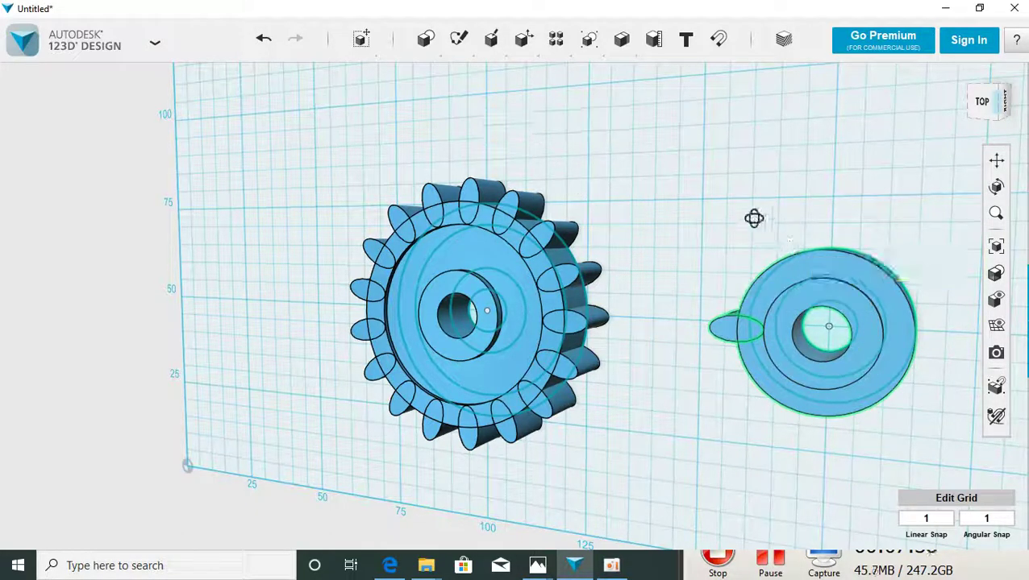
mouse_move(808, 212)
right_mouse_down()
mouse_move(864, 212)
mouse_move(835, 208)
right_mouse_up()
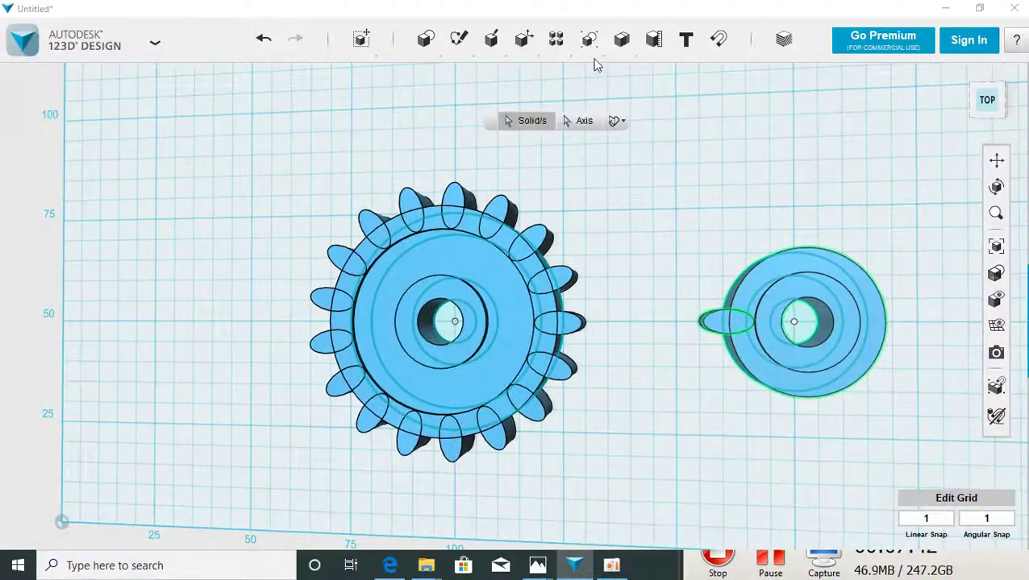
left_click(591, 126)
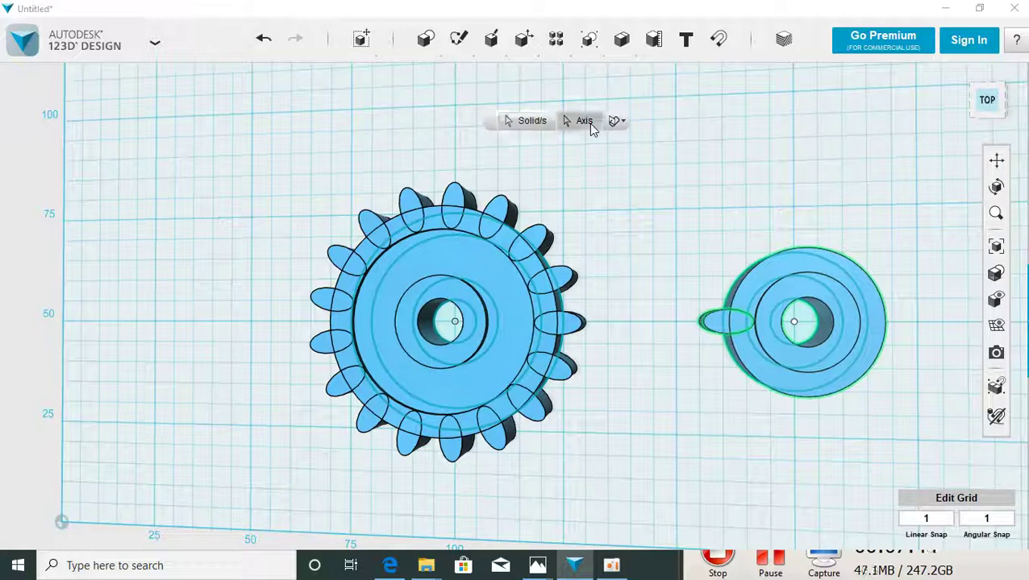
left_click(881, 294)
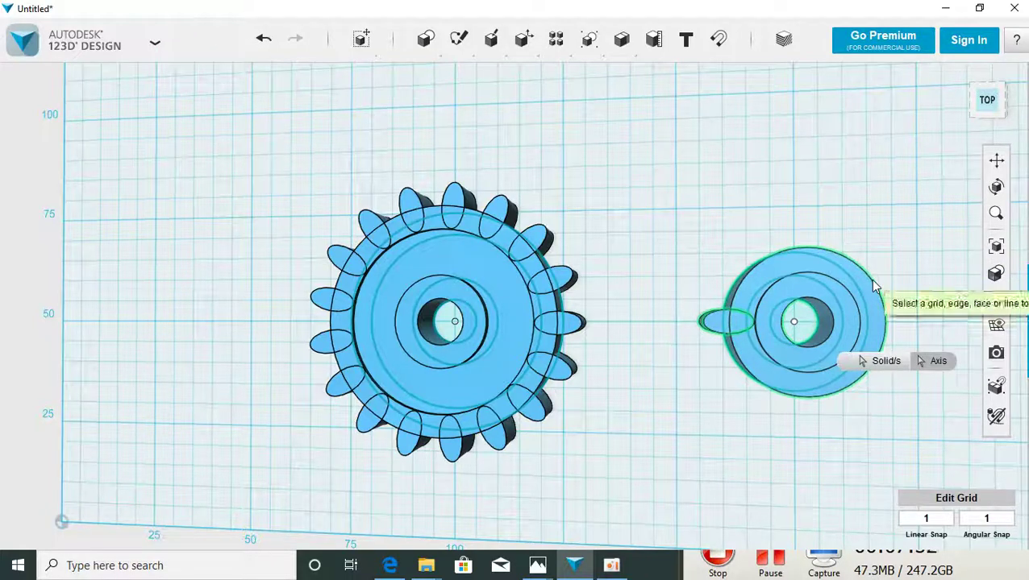
mouse_move(555, 39)
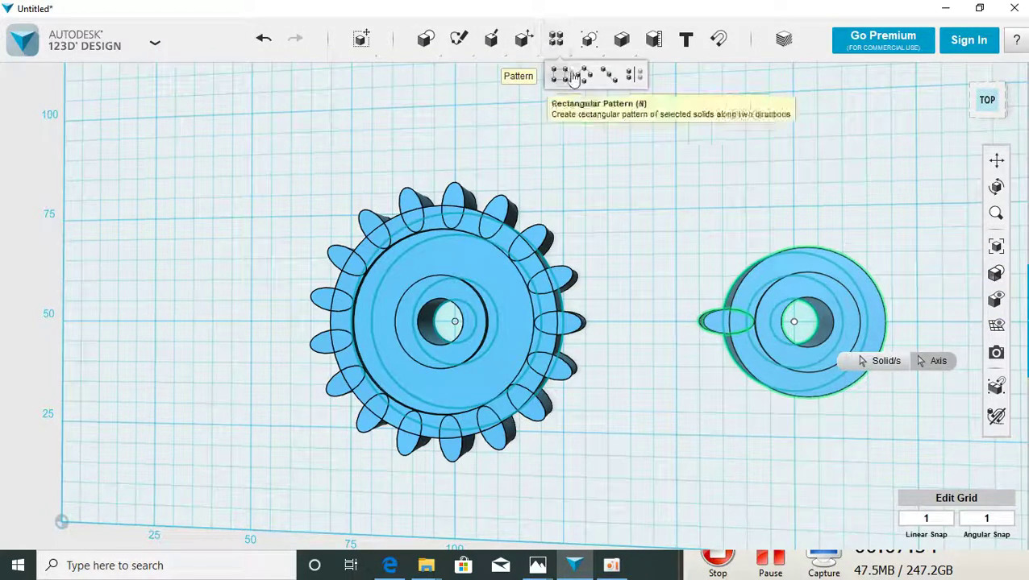
Circular-pattern the tooth around the small gear's rim with a count of 11.
left_click(584, 74)
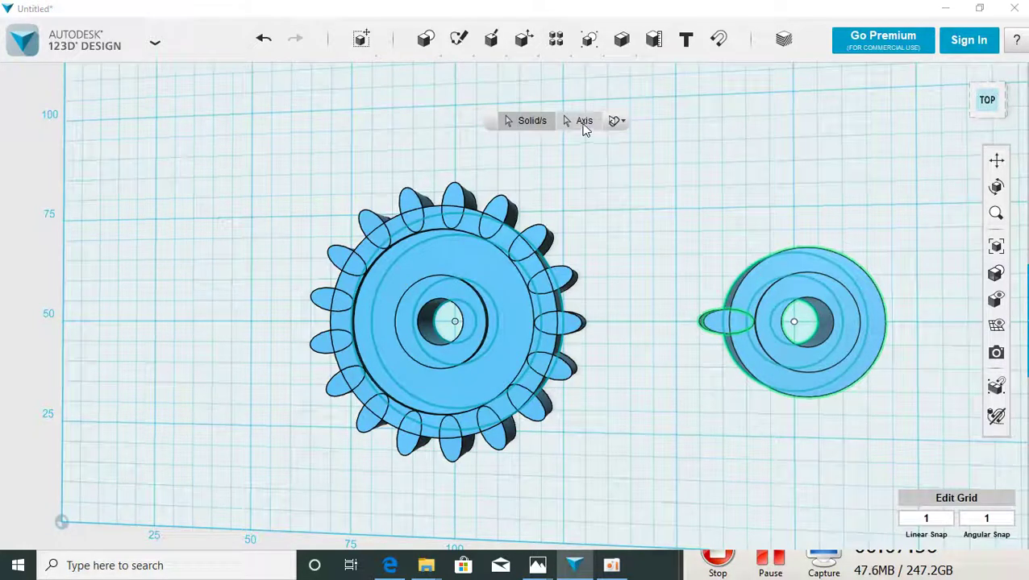
left_click(582, 122)
left_click(856, 271)
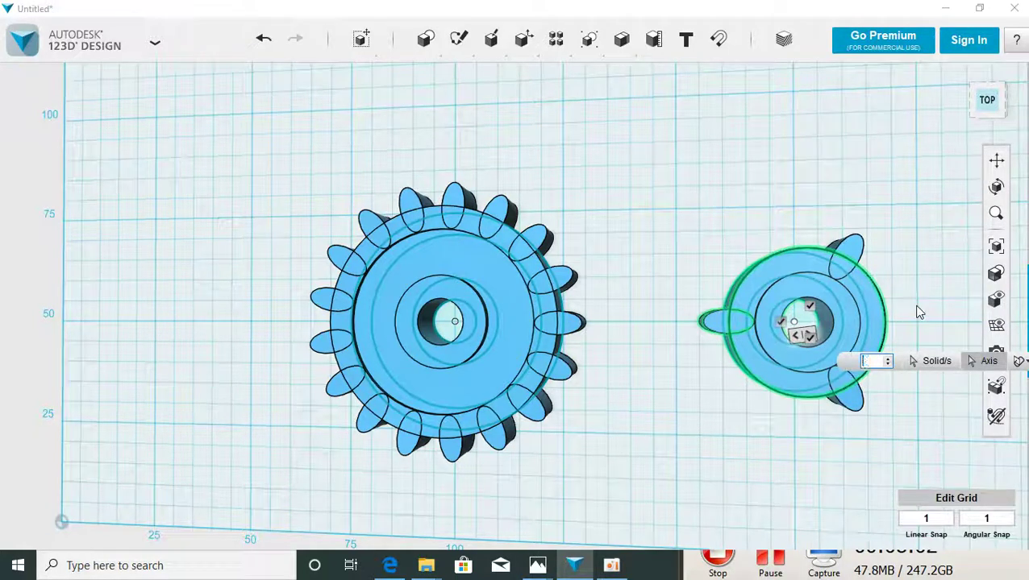
type("10")
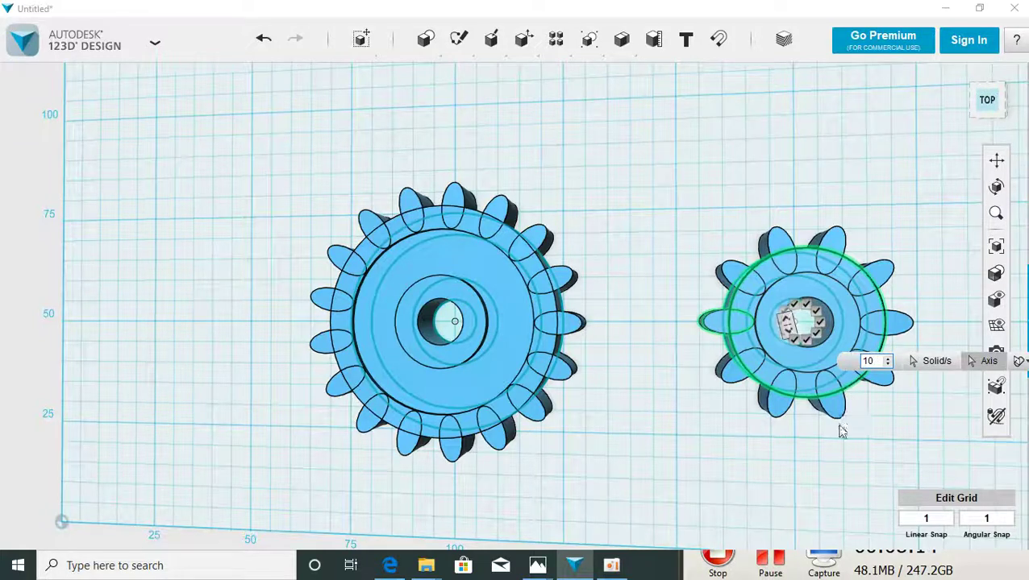
key("BackSpace")
type("1")
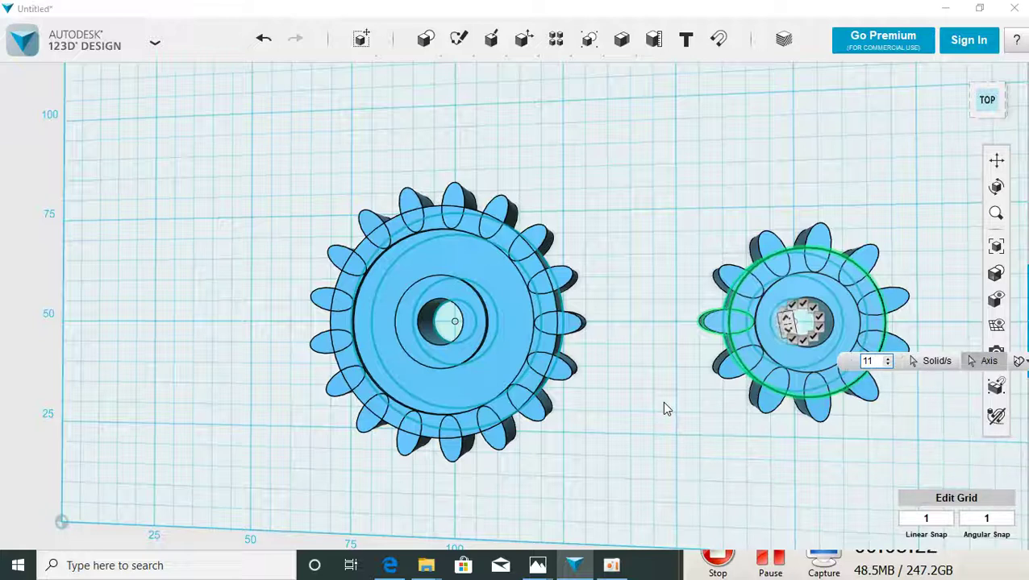
key("Return")
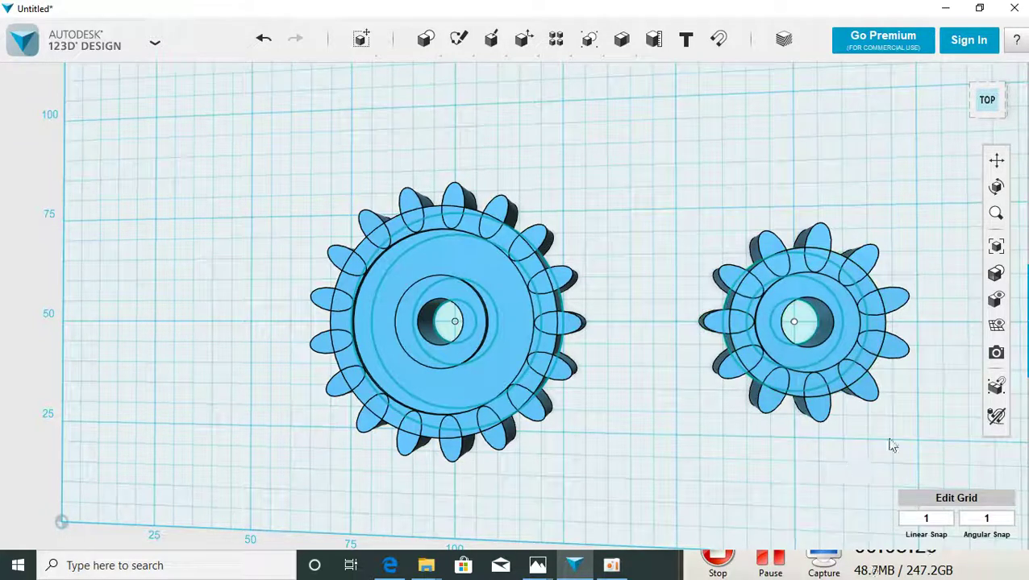
Box-select every part of the small toothed gear.
mouse_move(927, 416)
right_mouse_down()
mouse_move(902, 416)
mouse_move(944, 426)
mouse_move(879, 428)
mouse_move(903, 434)
mouse_move(916, 407)
mouse_move(919, 419)
right_mouse_up()
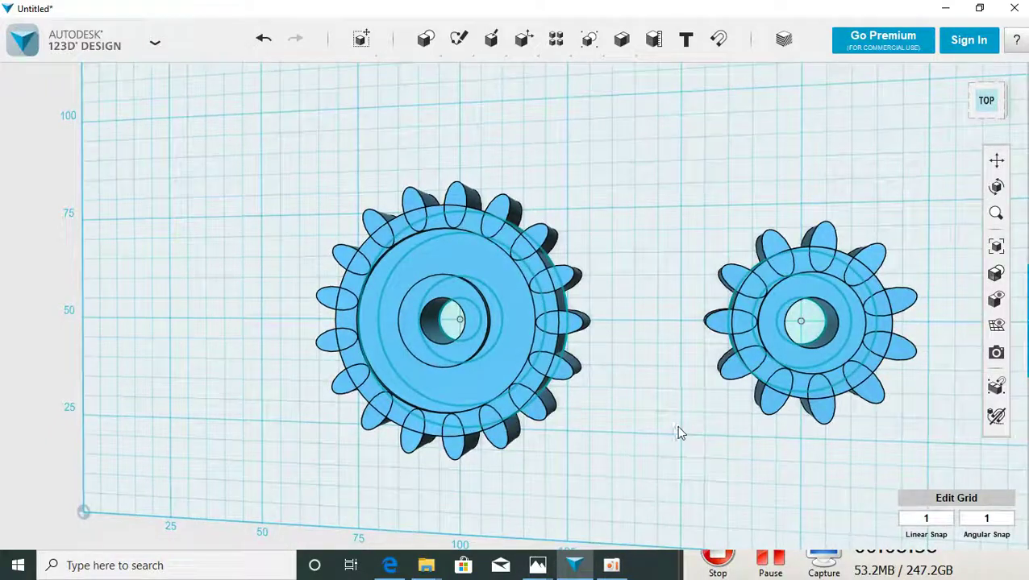
left_click_drag(691, 431, 965, 213)
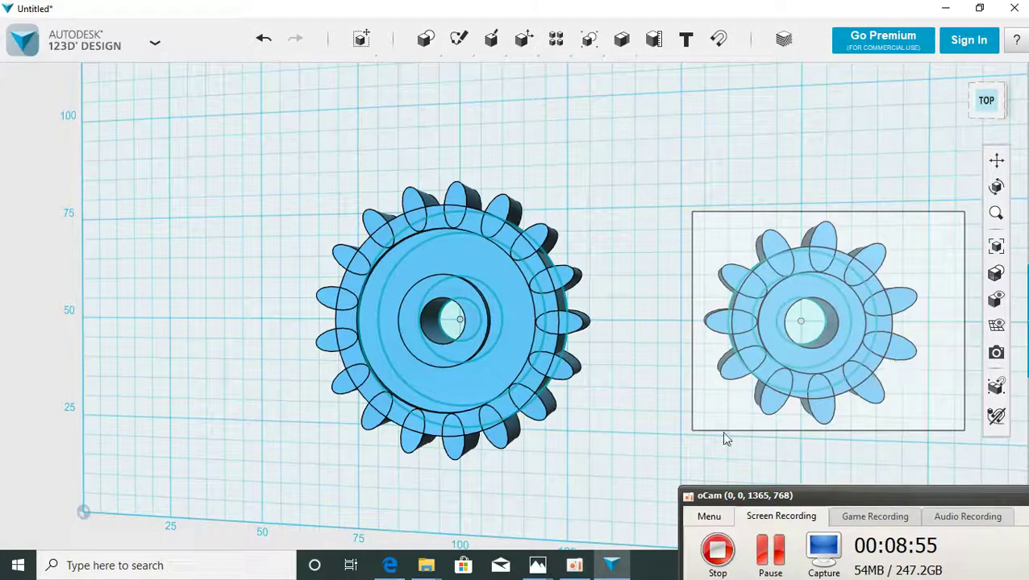
left_click_drag(724, 438, 712, 471)
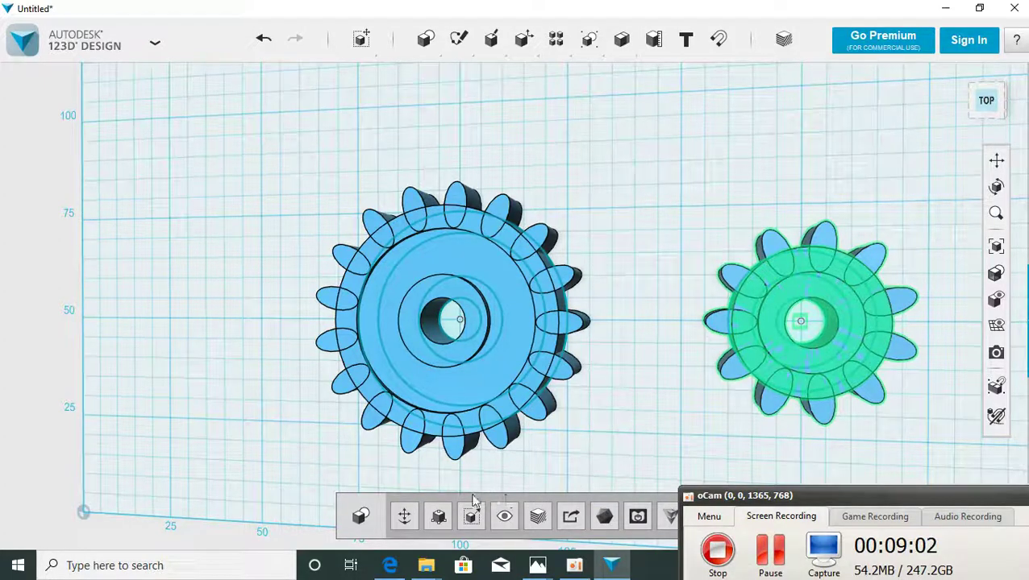
Move the small gear -24 mm along X and rotate it -18° to mesh with the large gear.
left_click(405, 515)
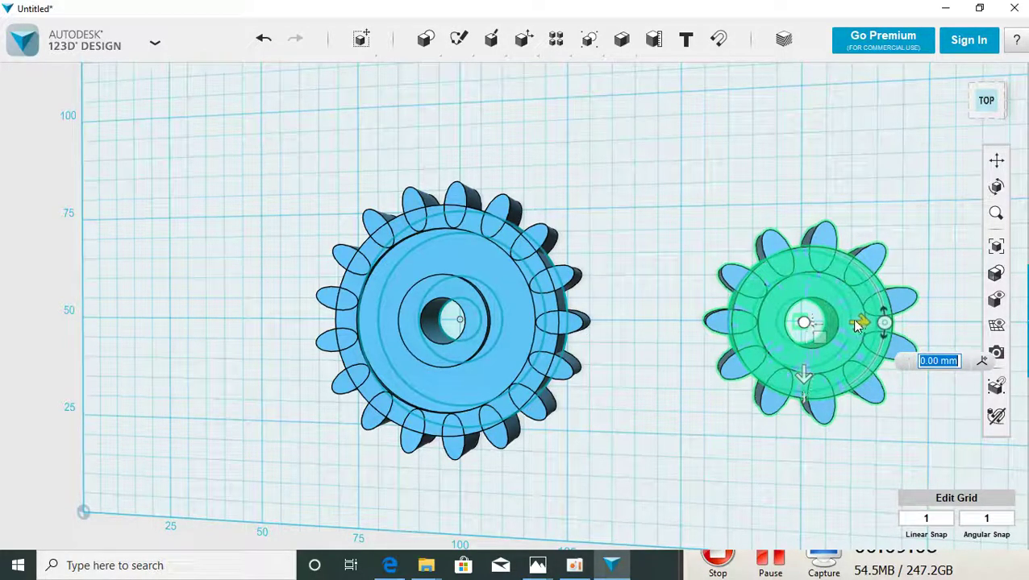
mouse_move(833, 323)
left_mouse_down()
mouse_move(735, 343)
mouse_move(738, 315)
left_mouse_up()
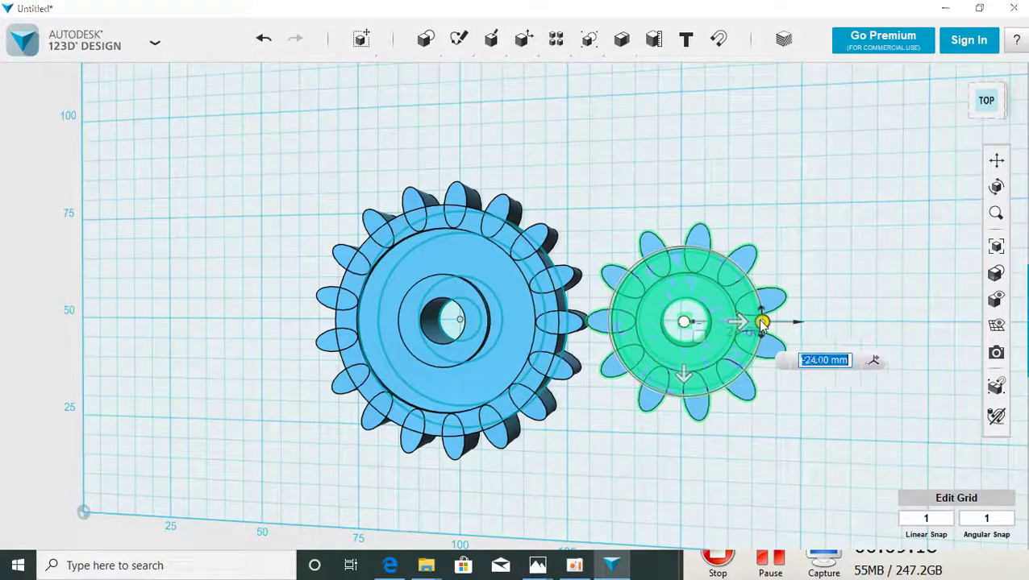
left_click(761, 329)
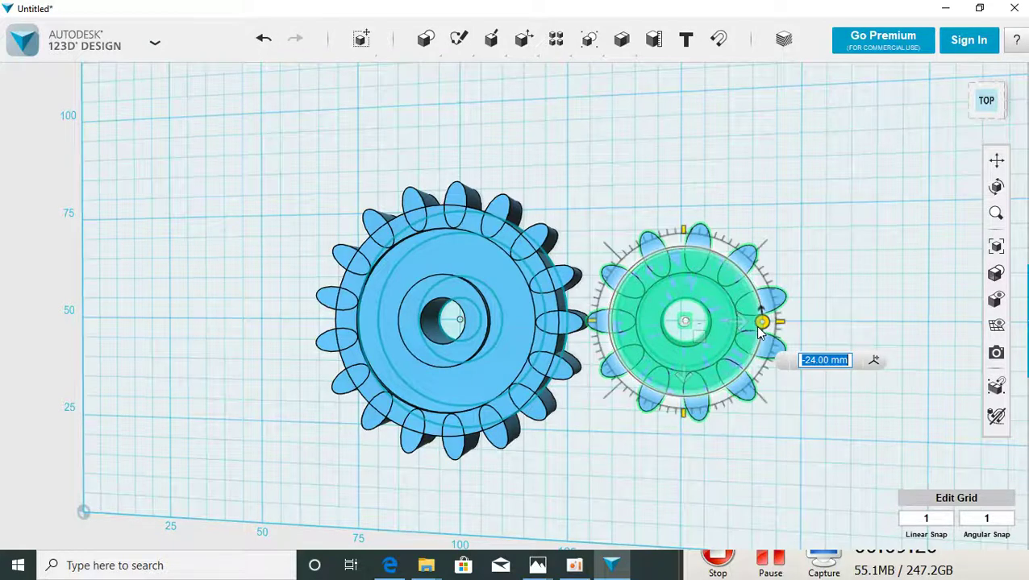
left_click_drag(758, 333, 758, 345)
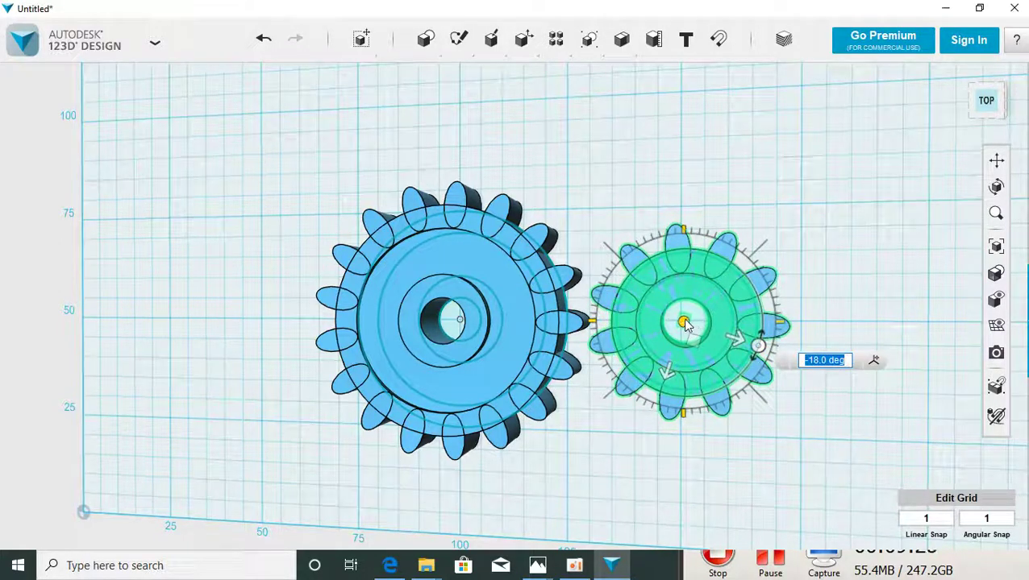
left_click_drag(683, 324, 666, 324)
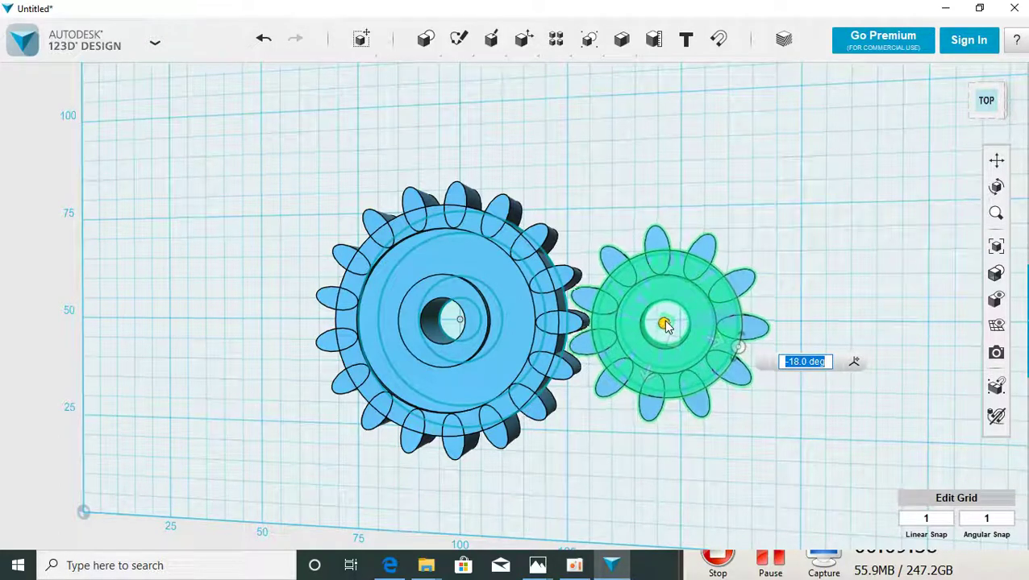
left_click_drag(666, 325, 662, 325)
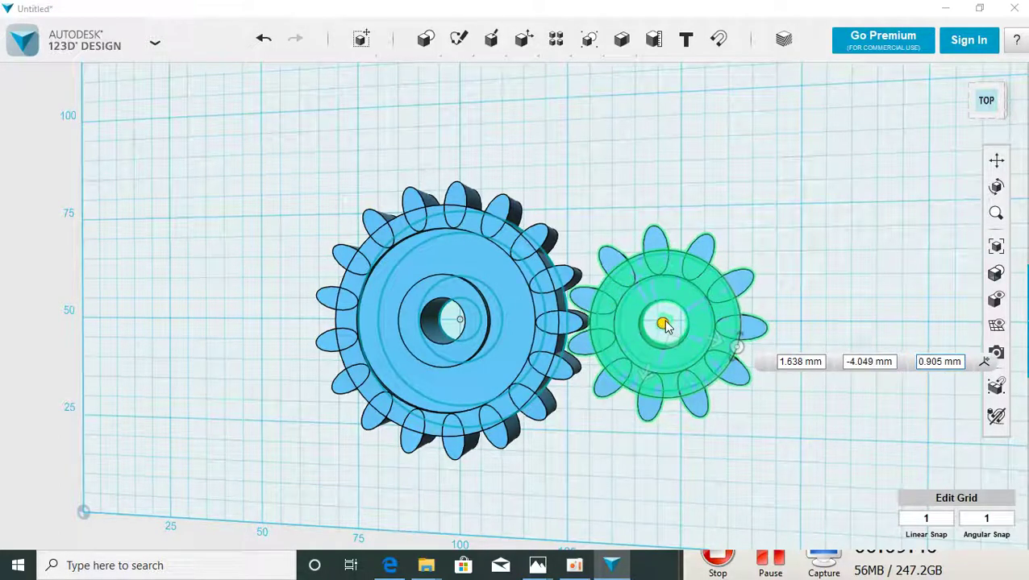
left_click(847, 256)
mouse_move(881, 257)
right_mouse_down()
mouse_move(859, 269)
mouse_move(828, 252)
right_mouse_up()
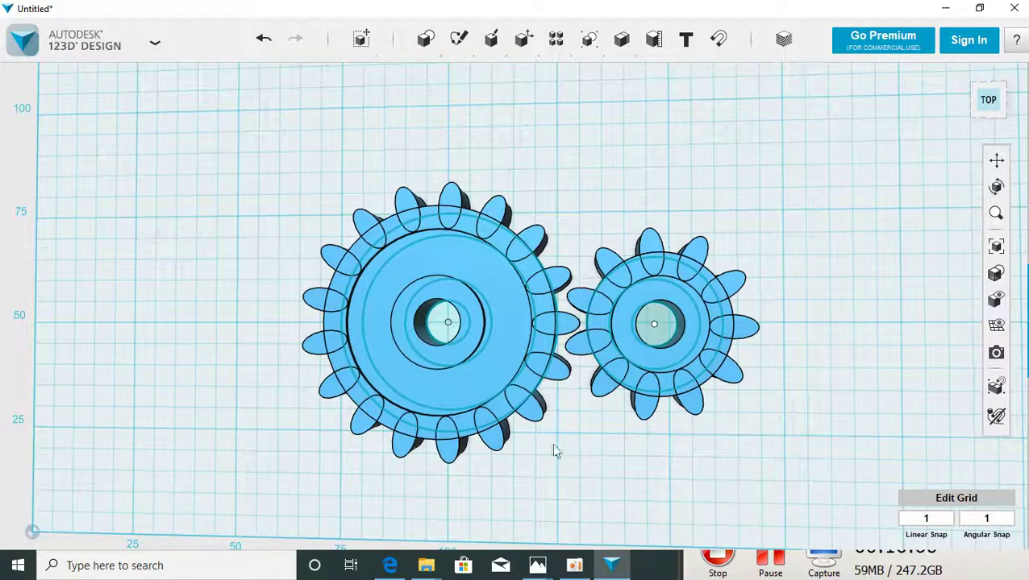
Select the small gear and shift it 1 mm left along X.
mouse_move(542, 433)
left_mouse_down()
mouse_move(580, 263)
mouse_move(771, 199)
left_mouse_up()
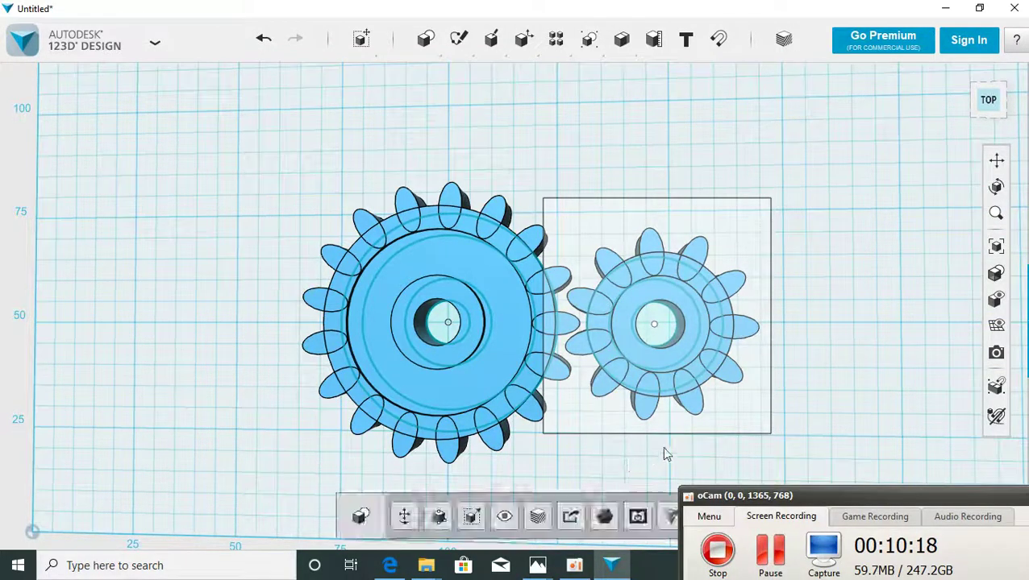
left_click_drag(814, 504, 822, 517)
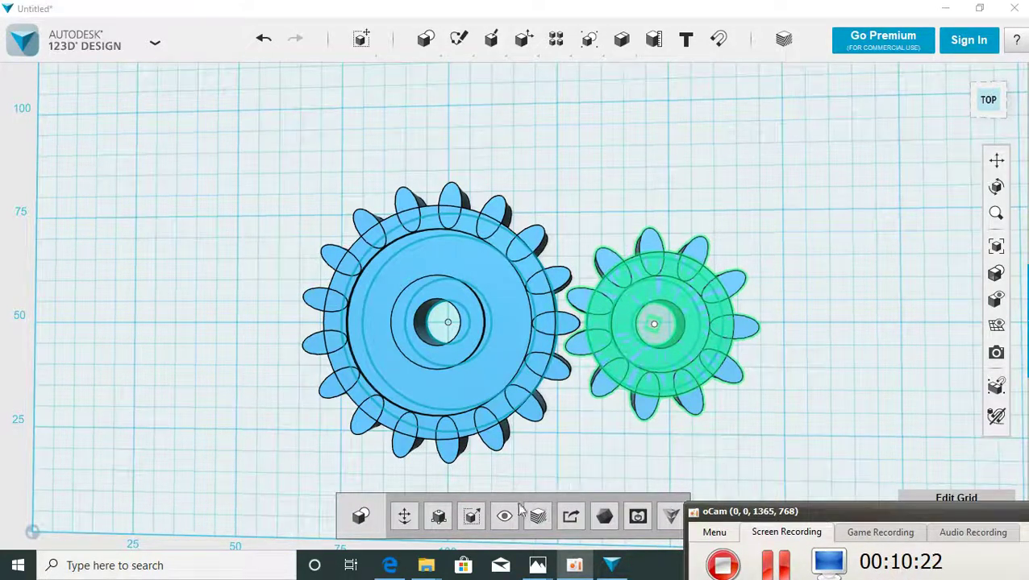
left_click(406, 517)
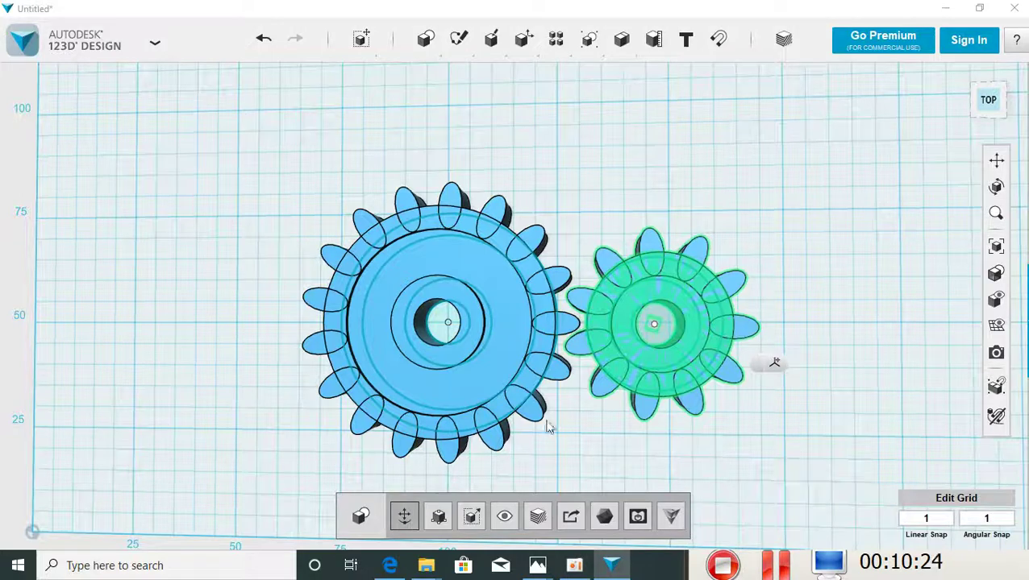
left_click(715, 328)
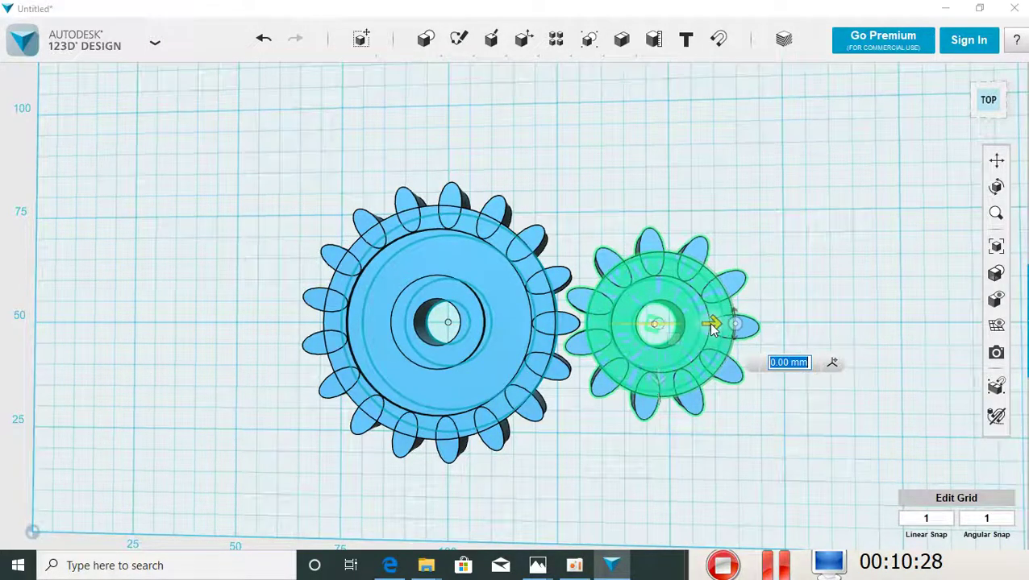
left_click_drag(712, 327, 709, 328)
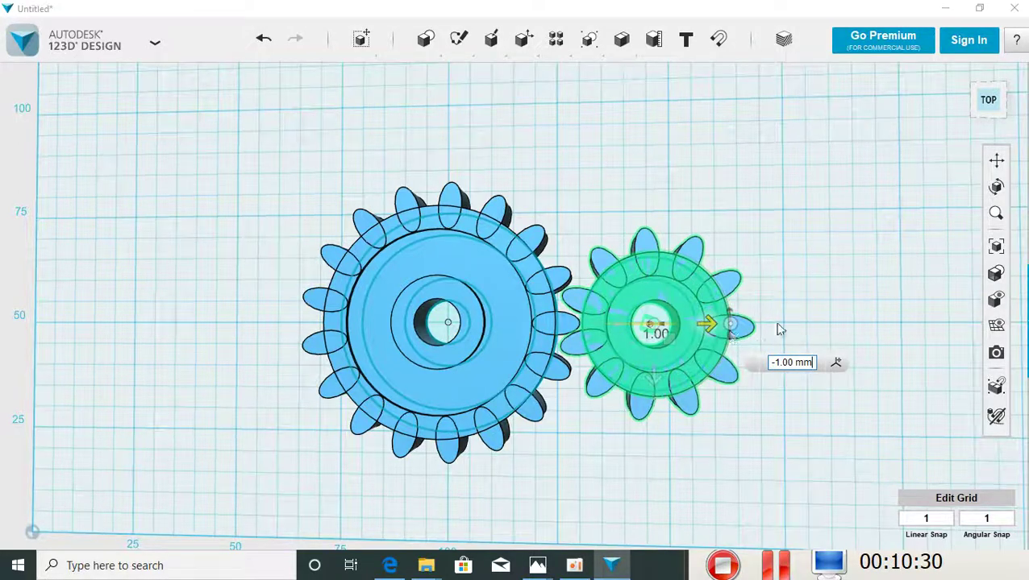
Rotate the small gear back to 0 degrees so its teeth interlock, then deselect it.
left_click(729, 325)
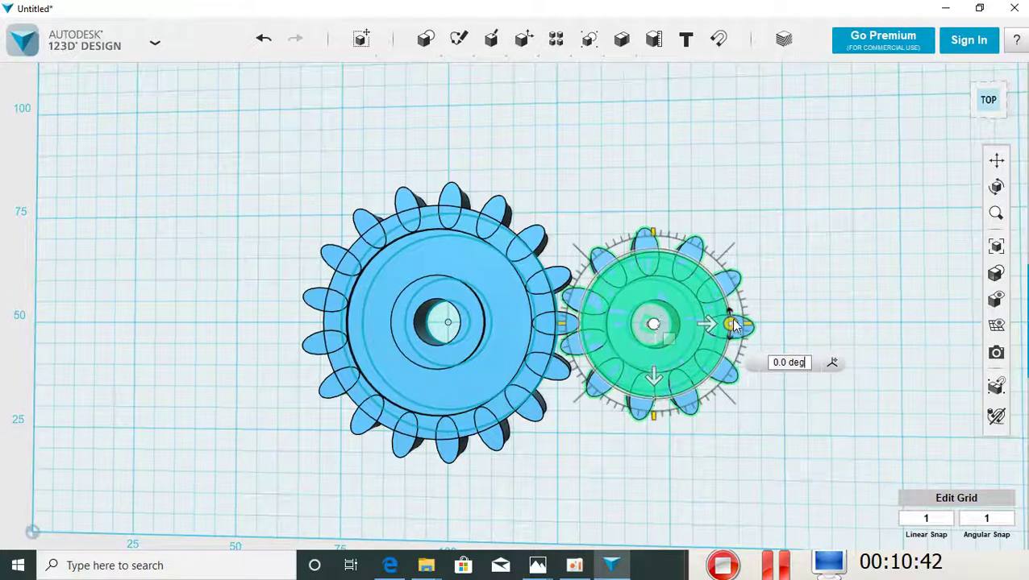
left_click(732, 324)
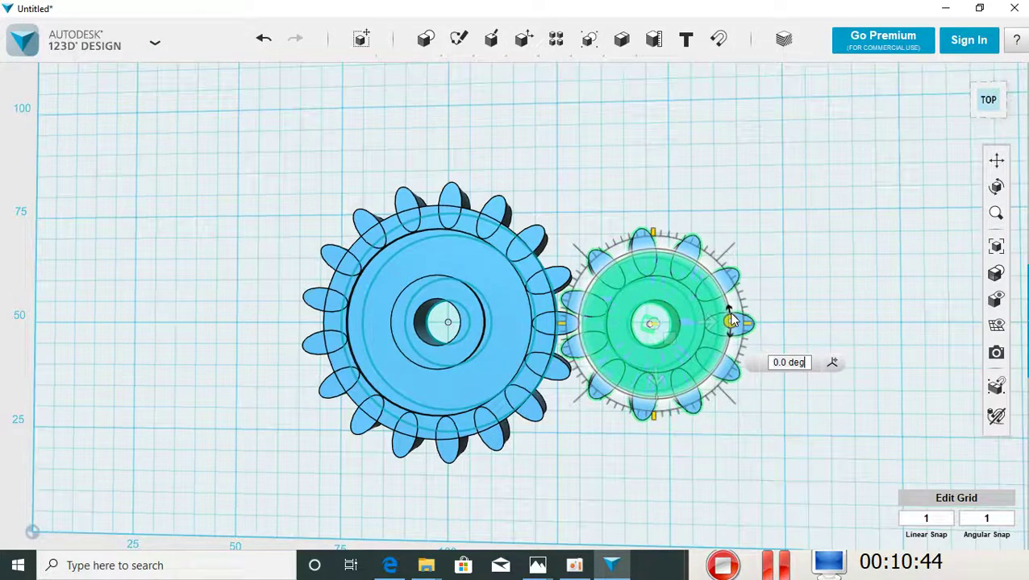
left_click_drag(731, 321, 730, 319)
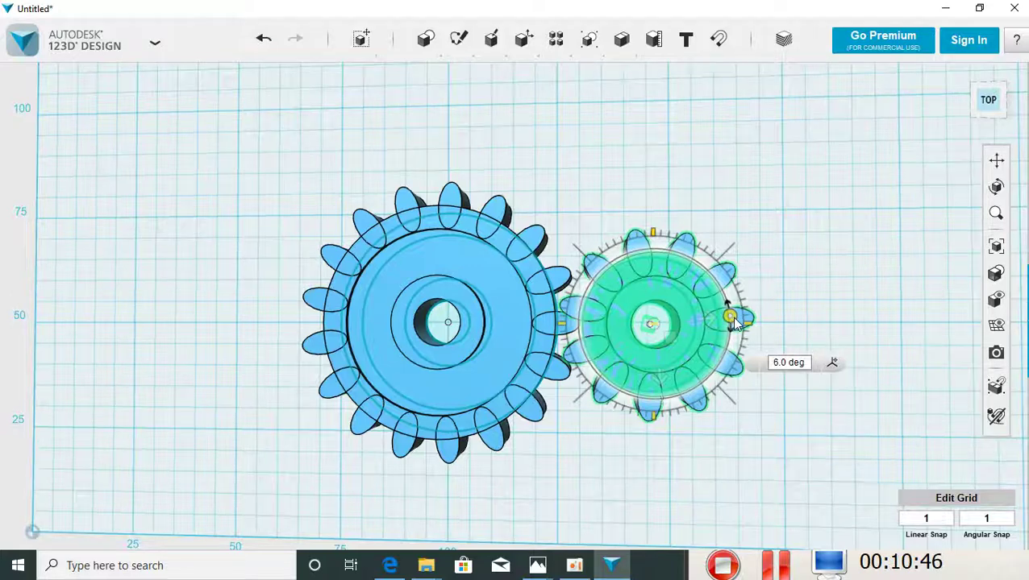
left_click_drag(734, 323, 733, 325)
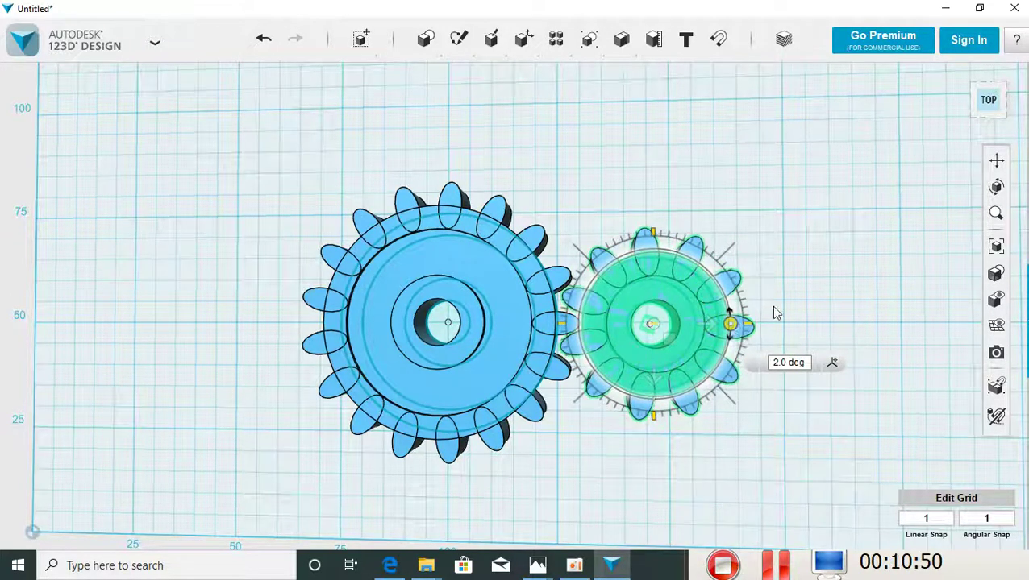
left_click_drag(734, 323, 730, 324)
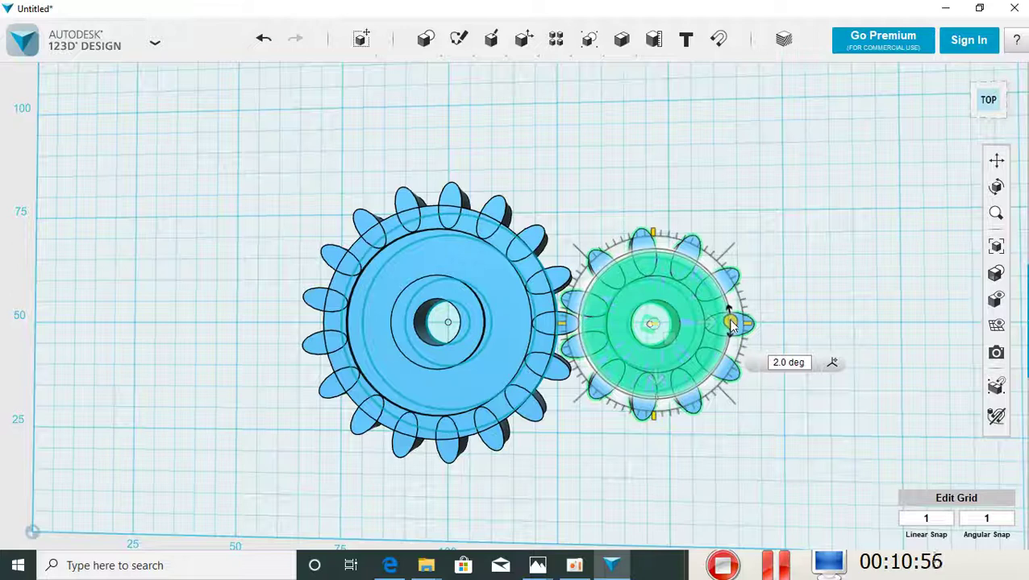
left_click_drag(730, 323, 731, 325)
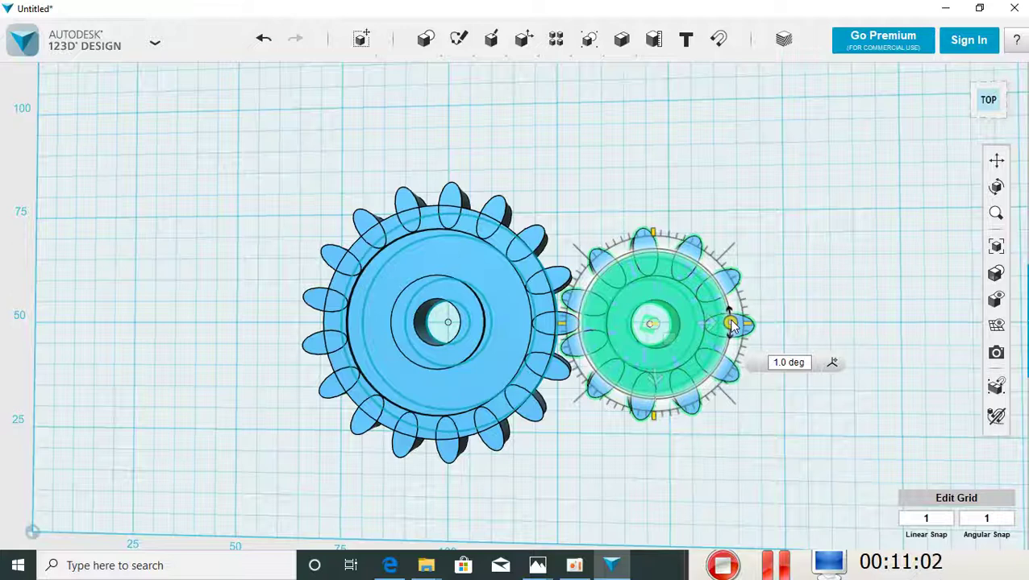
left_click(820, 298)
Orbit the view slightly around the two meshed gears.
mouse_move(820, 298)
right_mouse_down()
mouse_move(810, 294)
mouse_move(820, 292)
right_mouse_up()
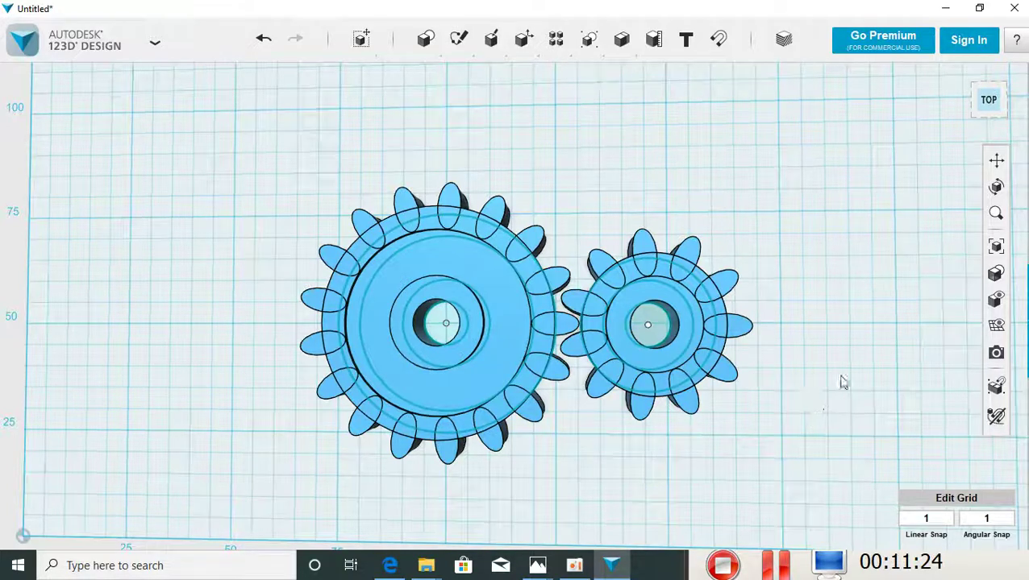
mouse_move(842, 355)
right_mouse_down()
mouse_move(859, 360)
mouse_move(840, 368)
mouse_move(853, 379)
mouse_move(831, 349)
mouse_move(812, 361)
right_mouse_up()
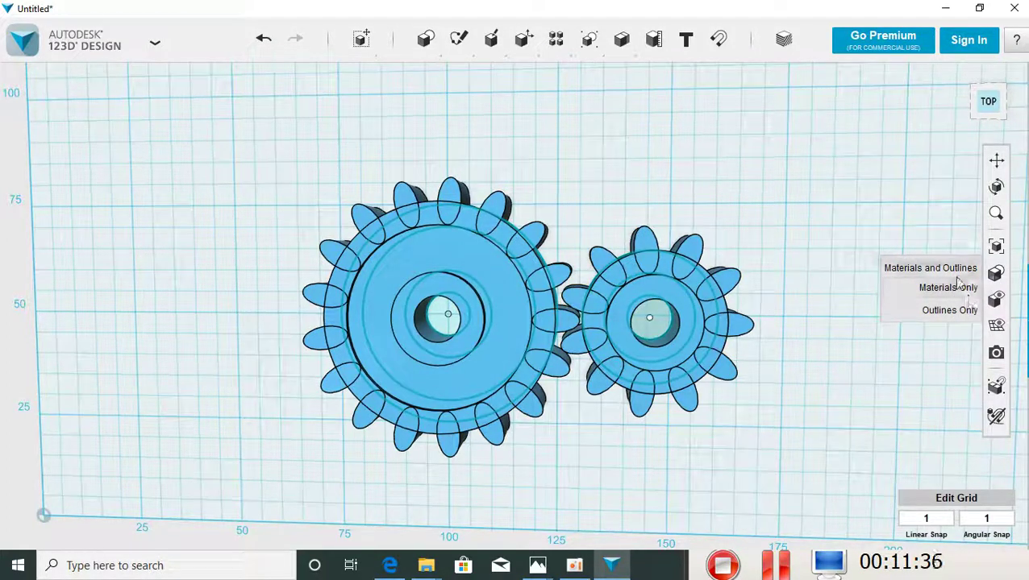
mouse_move(996, 299)
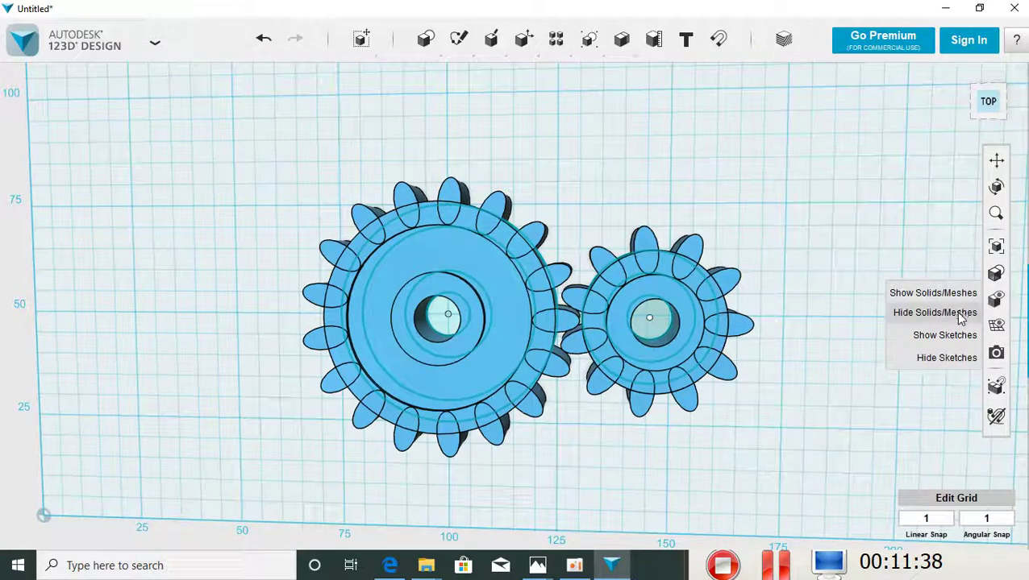
Hide the gear solids, then sketch an 8 by 60 rectangle beside the sketch circles.
left_click(958, 314)
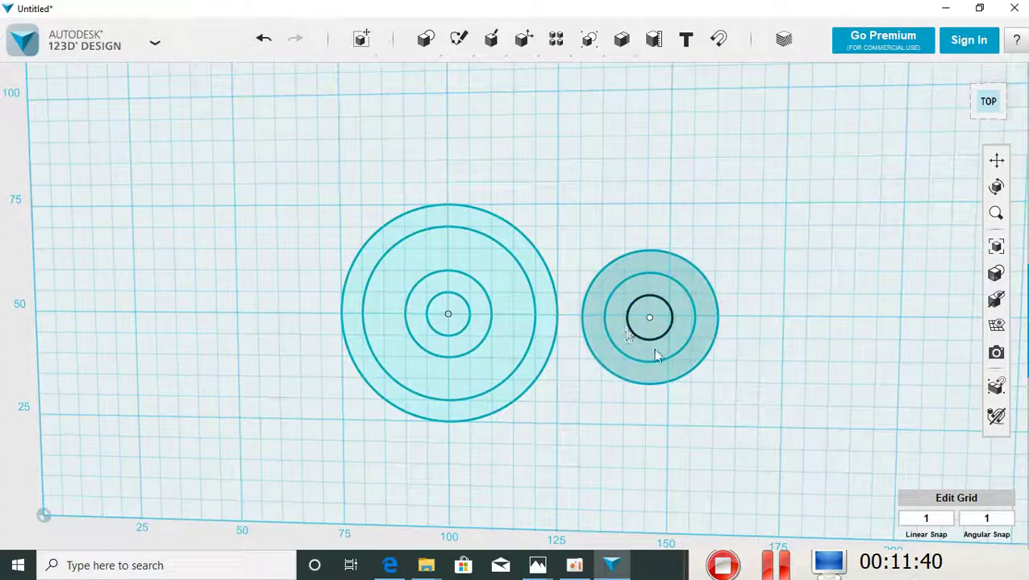
mouse_move(745, 362)
right_mouse_down()
mouse_move(753, 322)
mouse_move(772, 312)
mouse_move(760, 317)
mouse_move(774, 338)
mouse_move(758, 338)
right_mouse_up()
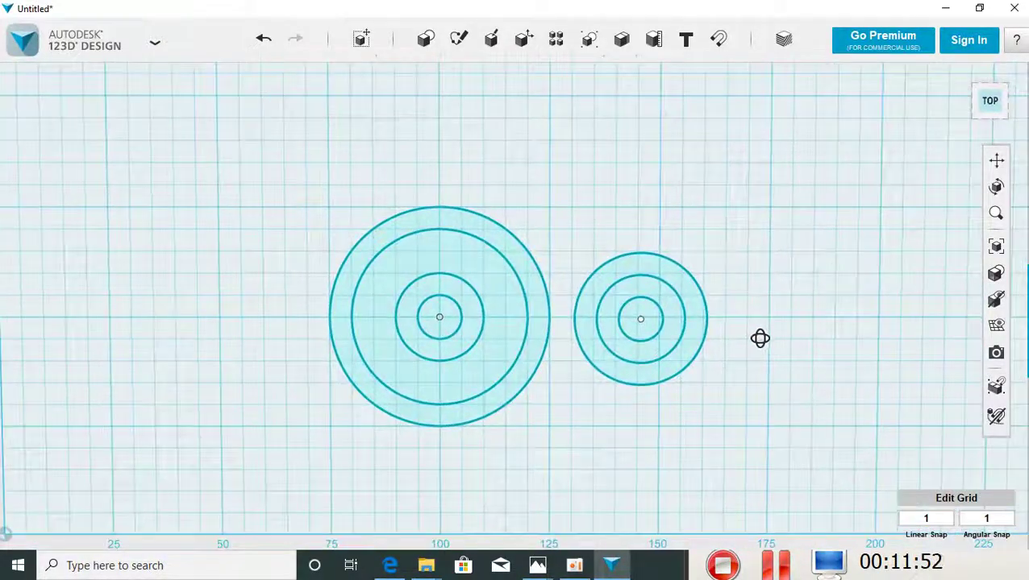
mouse_move(458, 39)
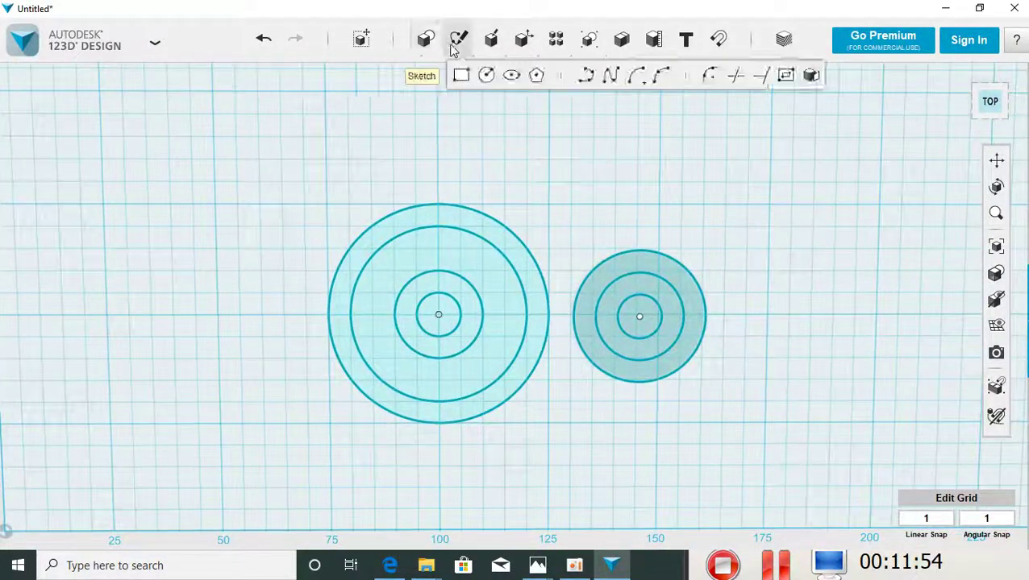
left_click(458, 77)
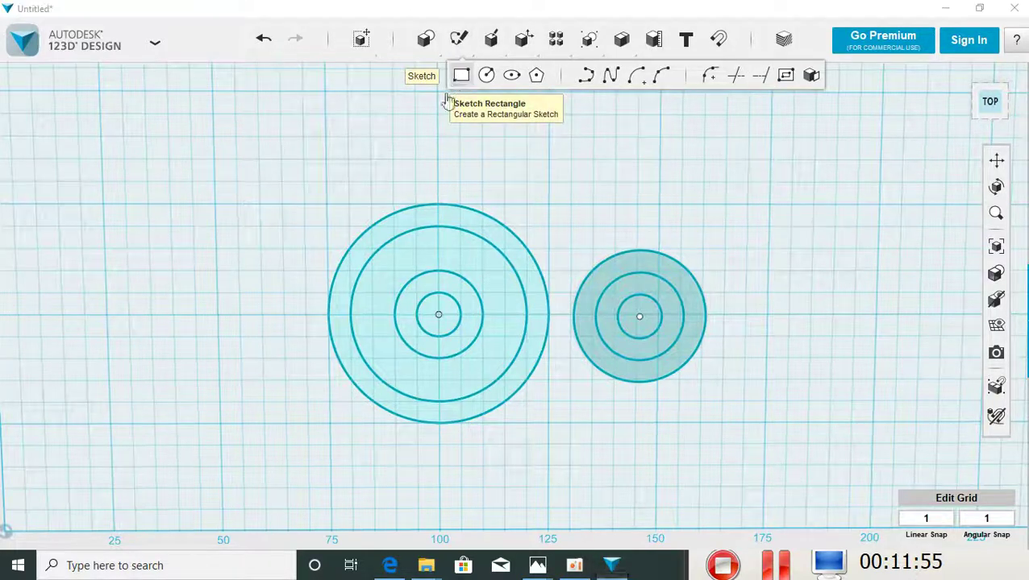
left_click(308, 442)
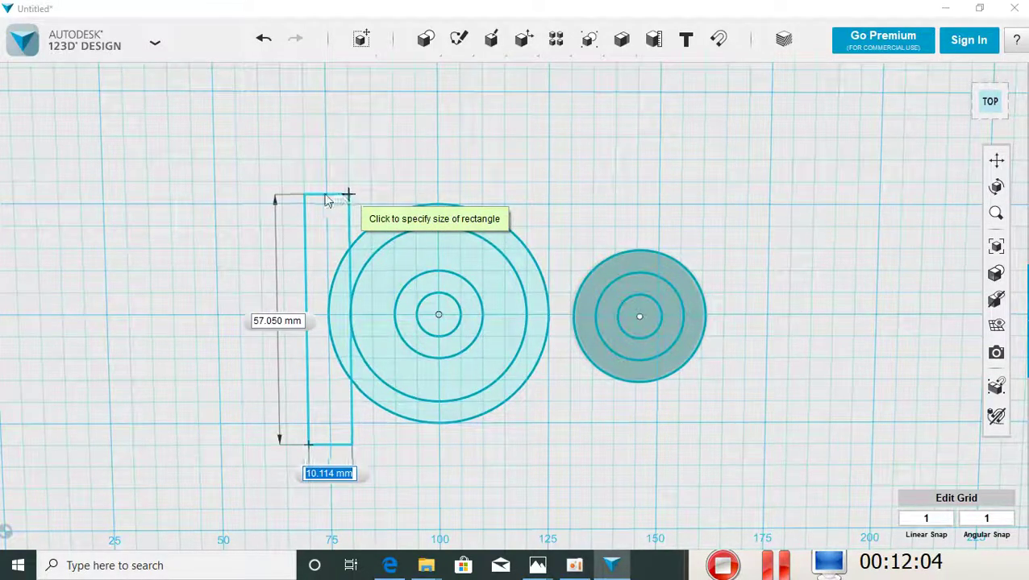
type("8")
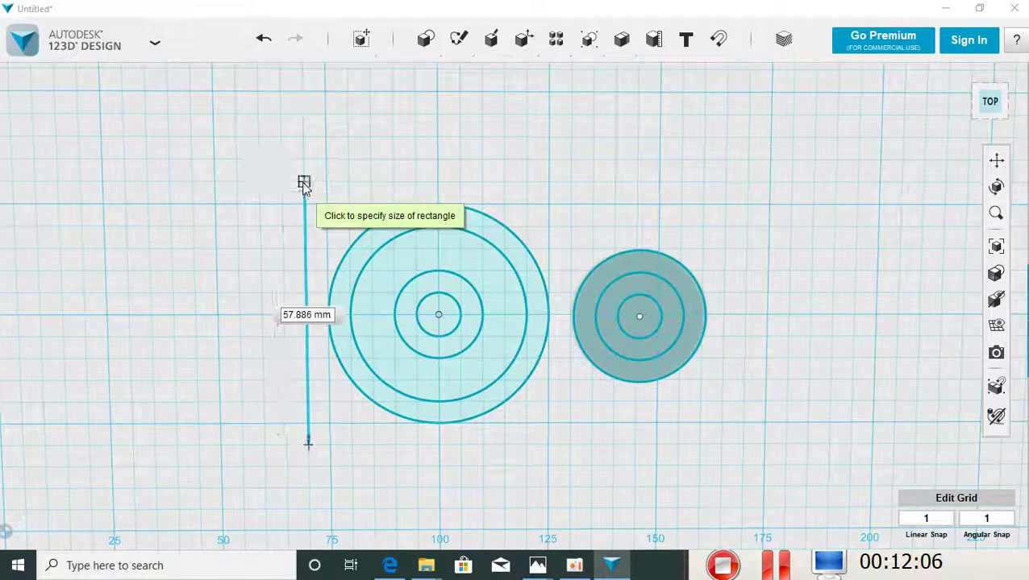
key("Tab")
type("60")
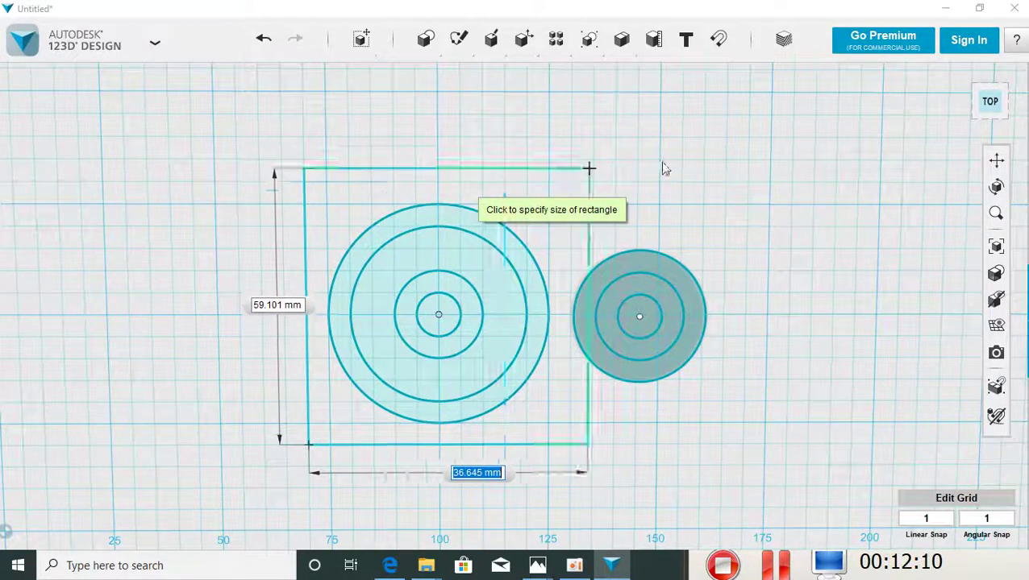
left_click(724, 183)
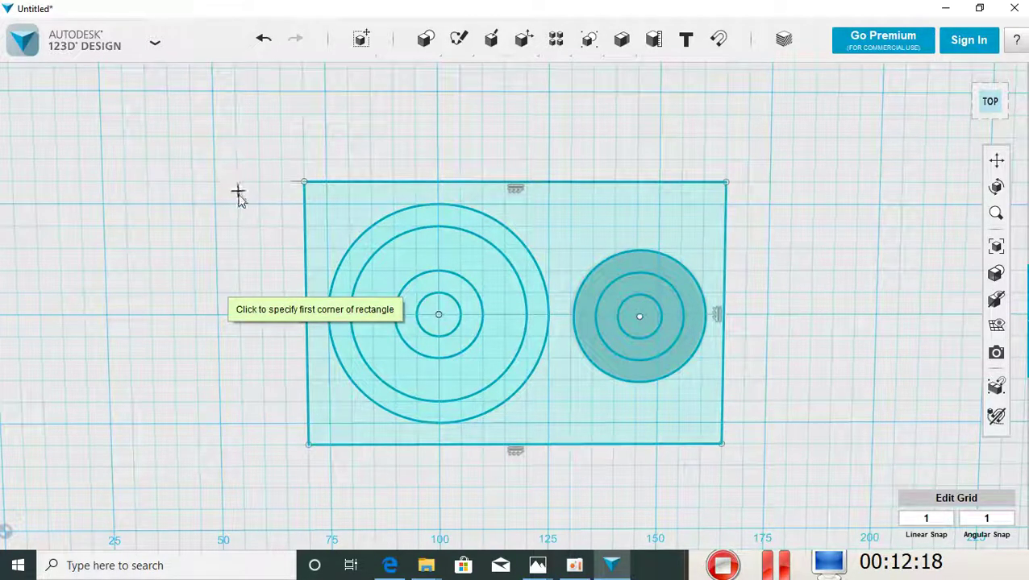
Start a second 85 by 5 rectangle, then undo the rectangle sketches.
left_click(638, 115)
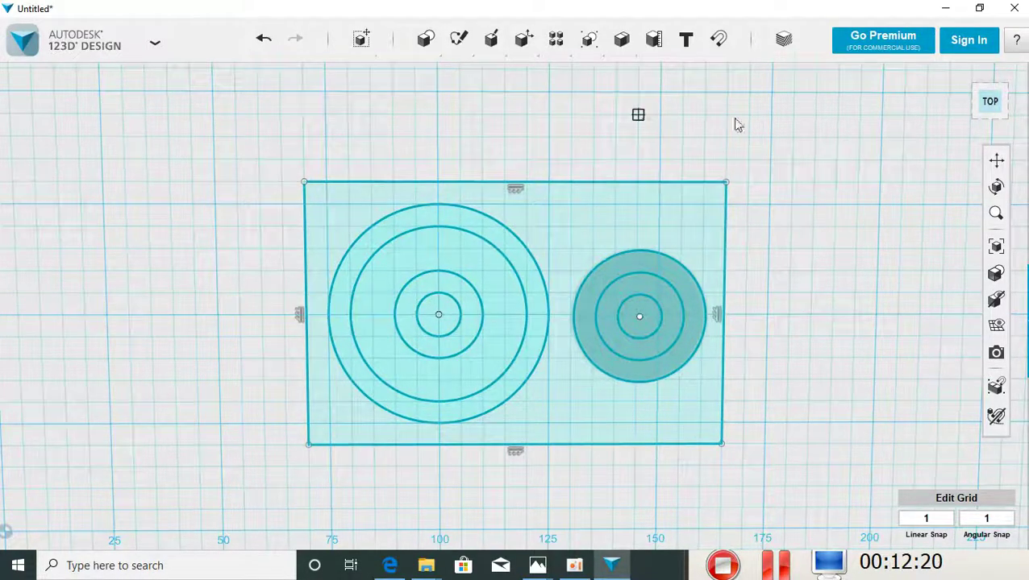
type("8")
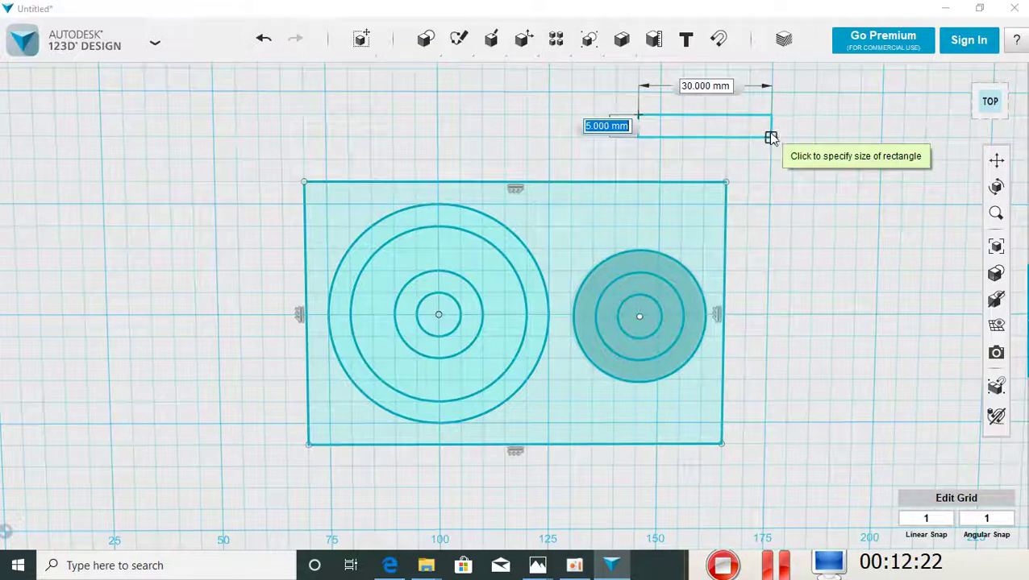
type("5")
key("Tab")
type("5")
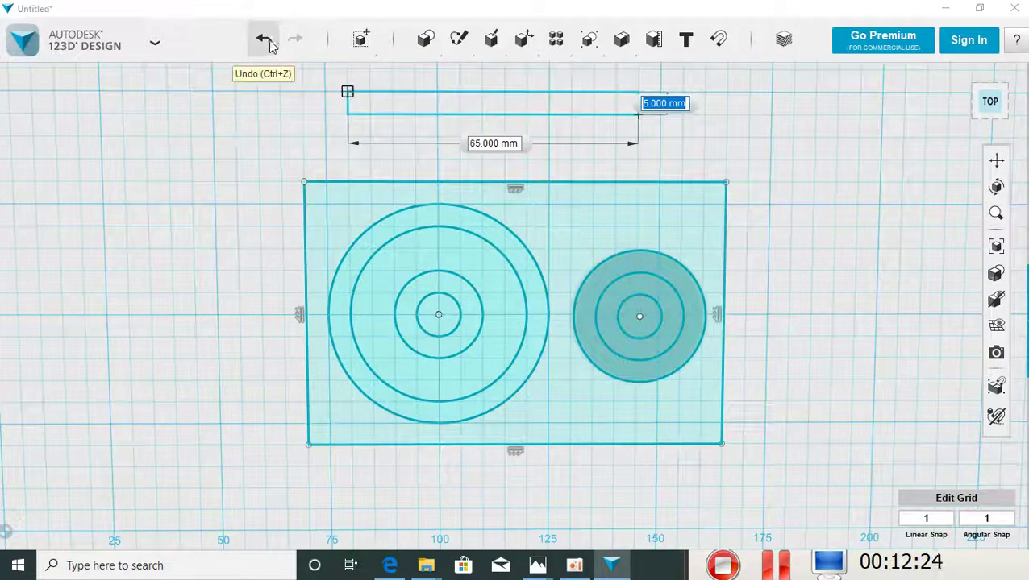
left_click(266, 40)
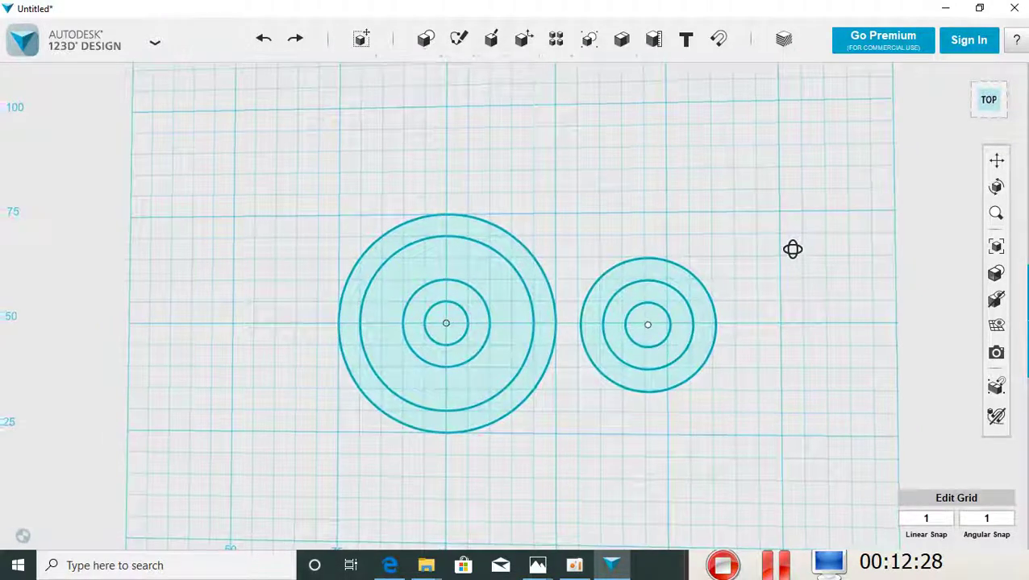
mouse_move(459, 39)
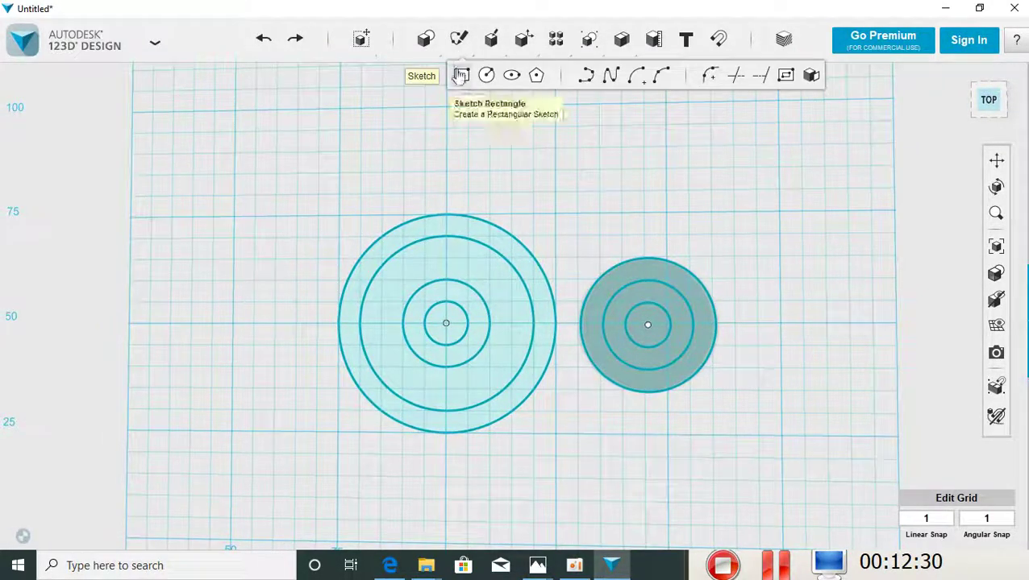
Draw a 9.99 mm diameter circle at the large gear sketch's centre, discarding an extra circle.
left_click(484, 76)
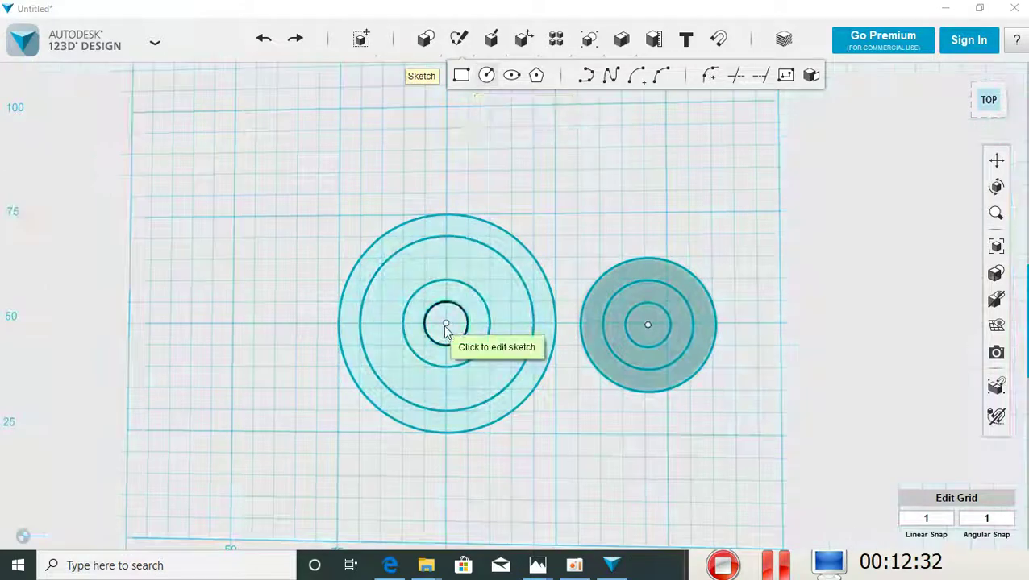
left_click(447, 327)
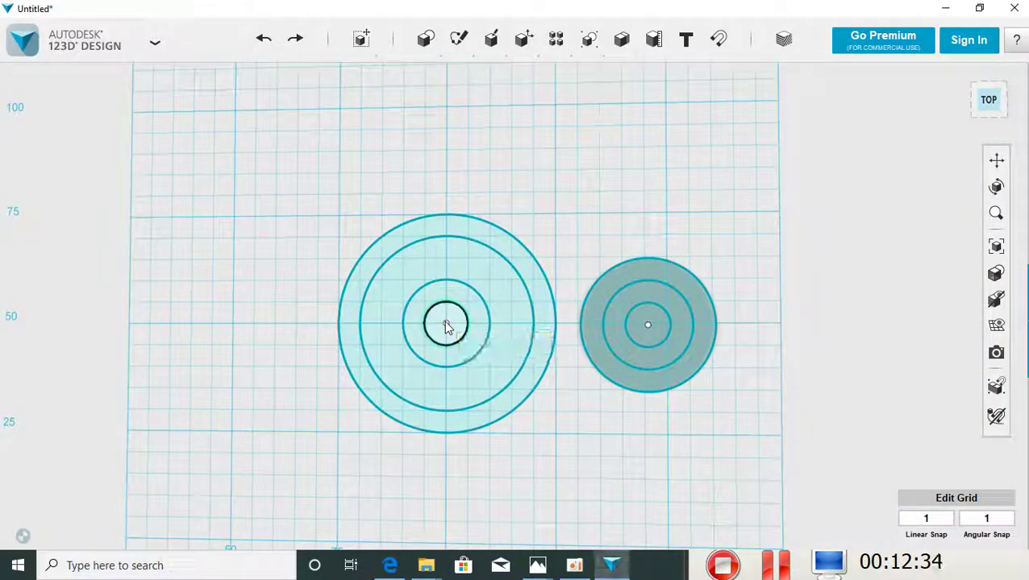
left_click(448, 320)
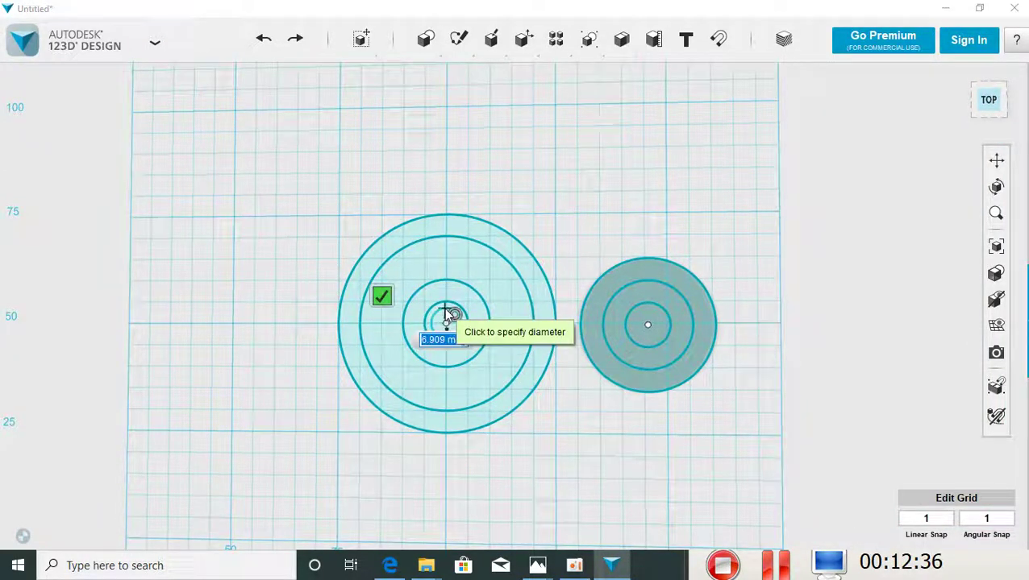
type("9.99")
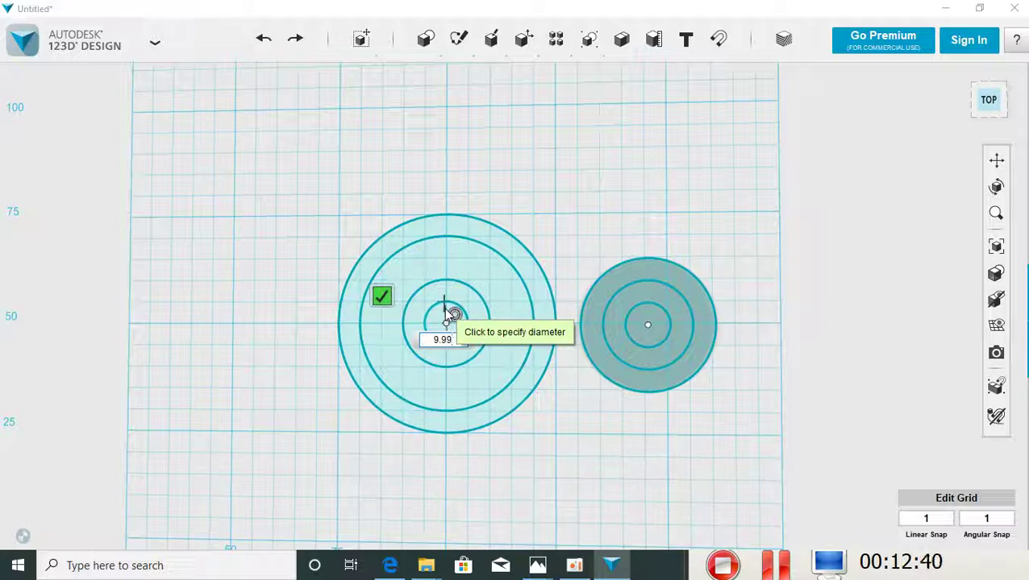
key("Return")
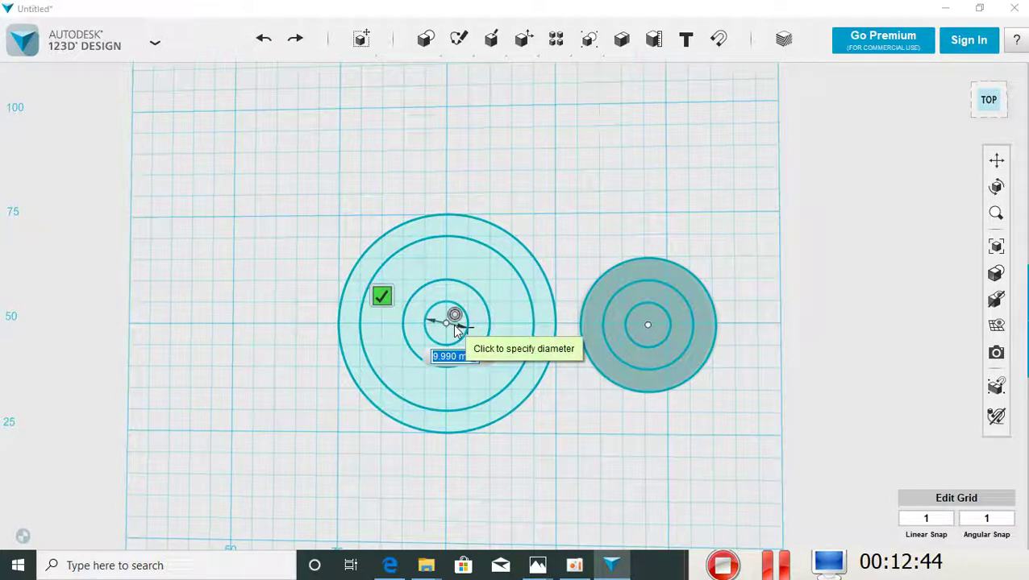
left_click(457, 330)
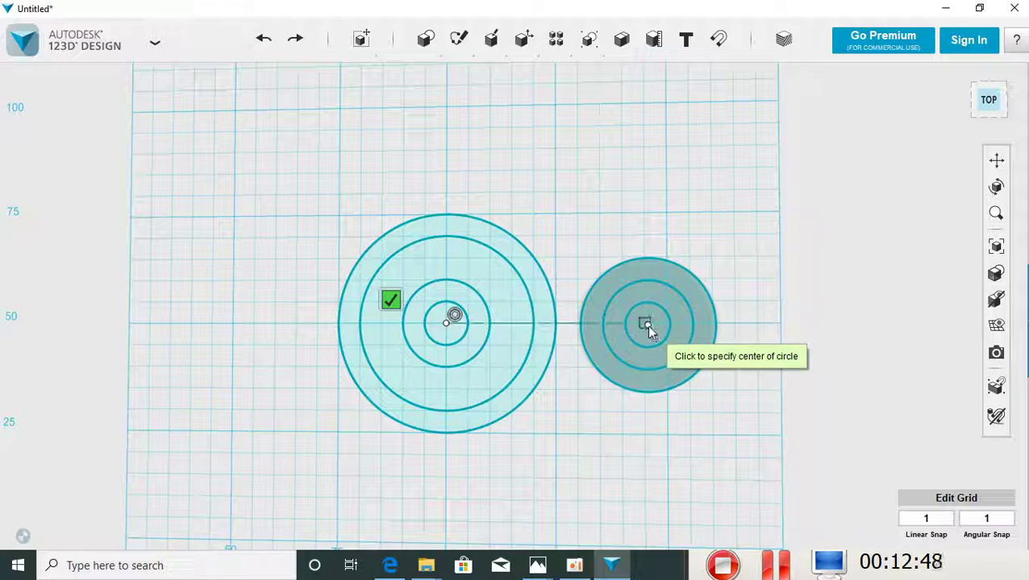
left_click(585, 420)
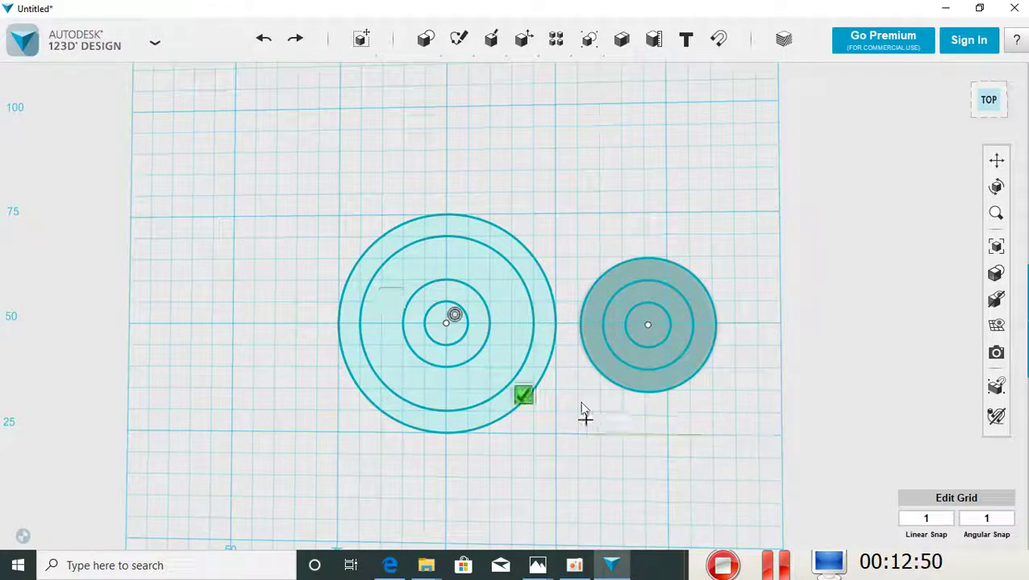
left_click(522, 395)
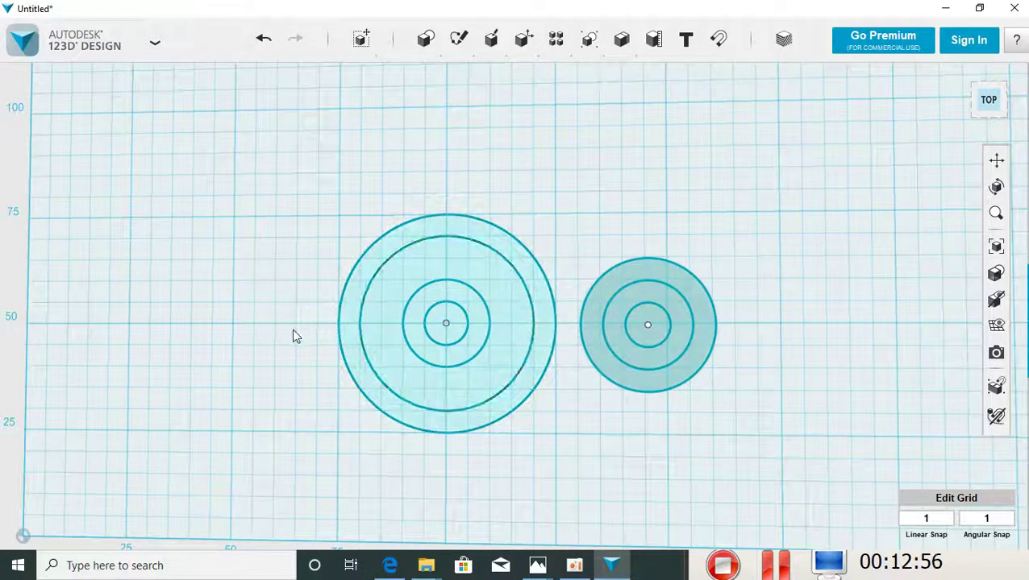
Extrude the small gear sketch's inner circle upward into a 20 mm tall shaft.
mouse_move(292, 313)
right_mouse_down()
mouse_move(309, 218)
mouse_move(285, 225)
right_mouse_up()
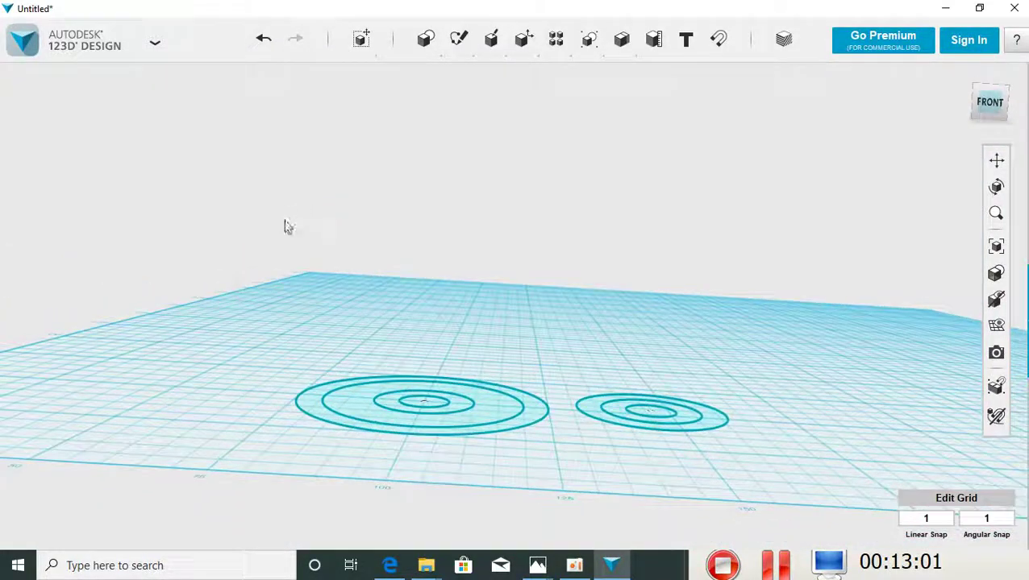
left_click(413, 403)
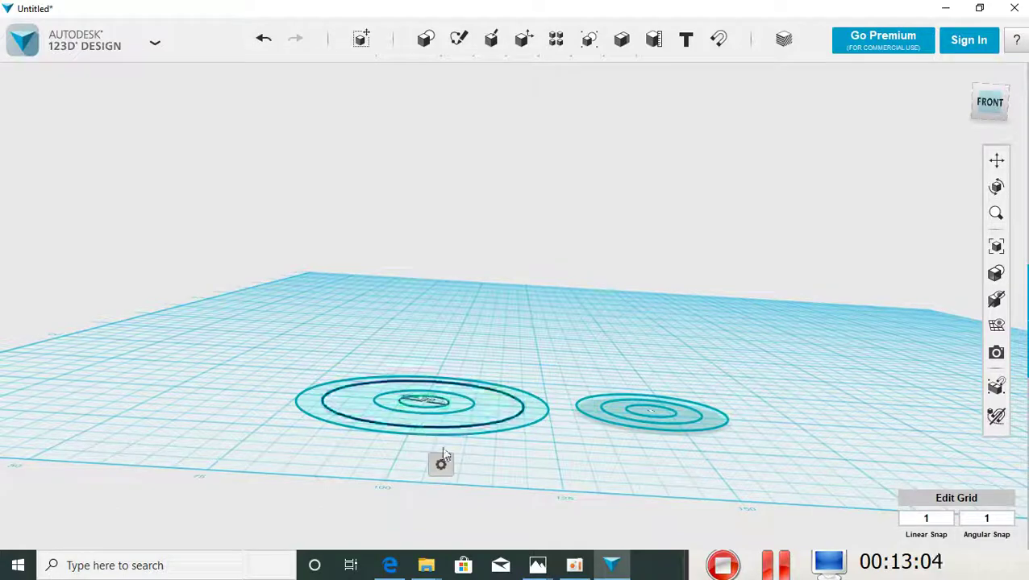
right_click_drag(262, 312, 266, 321)
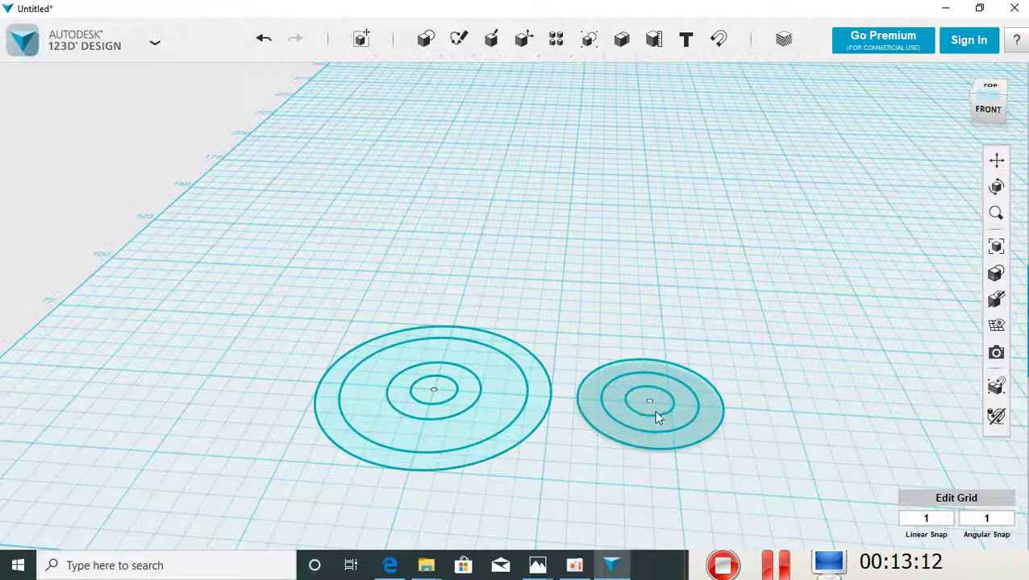
left_click(634, 399)
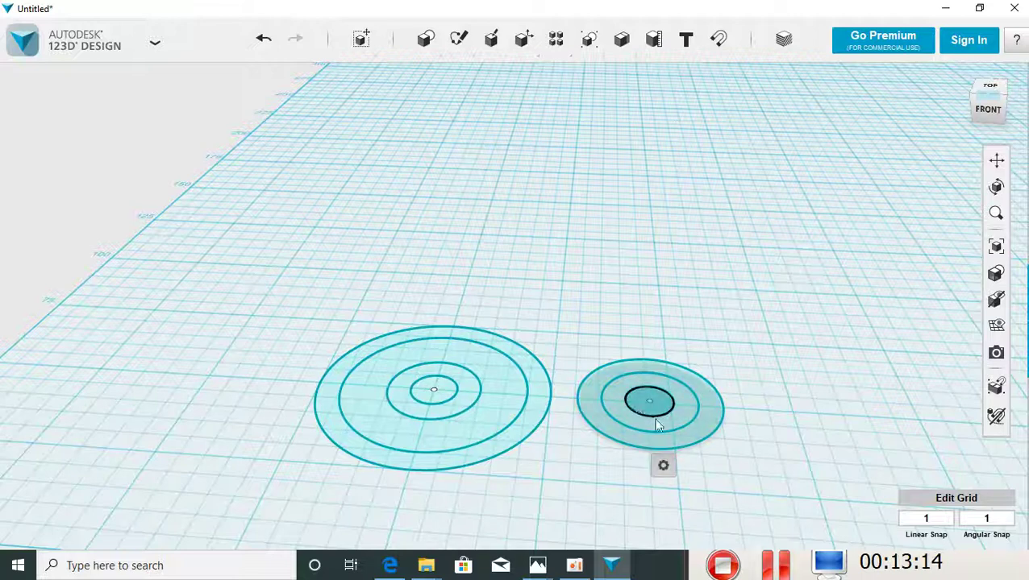
mouse_move(663, 466)
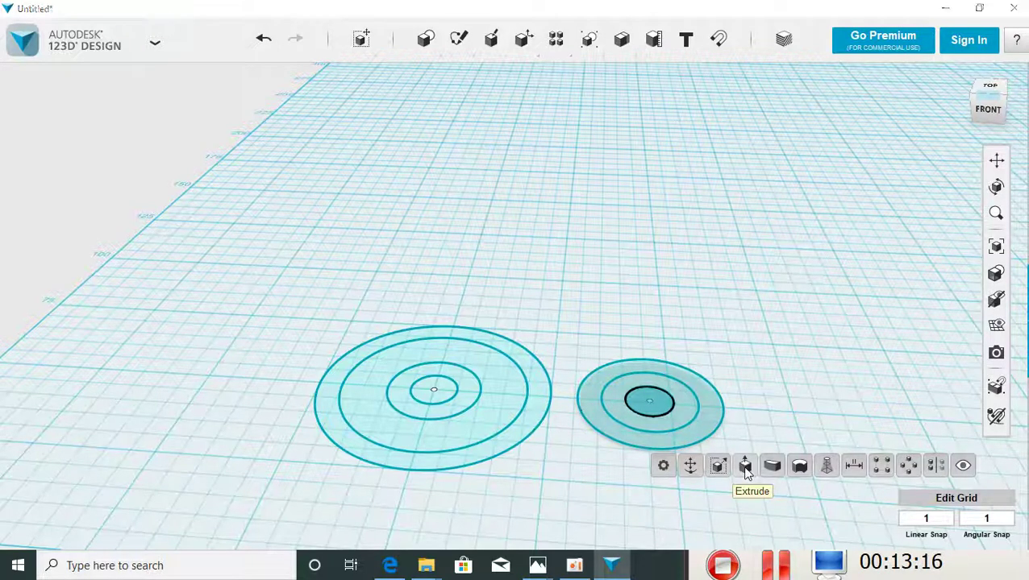
left_click(745, 468)
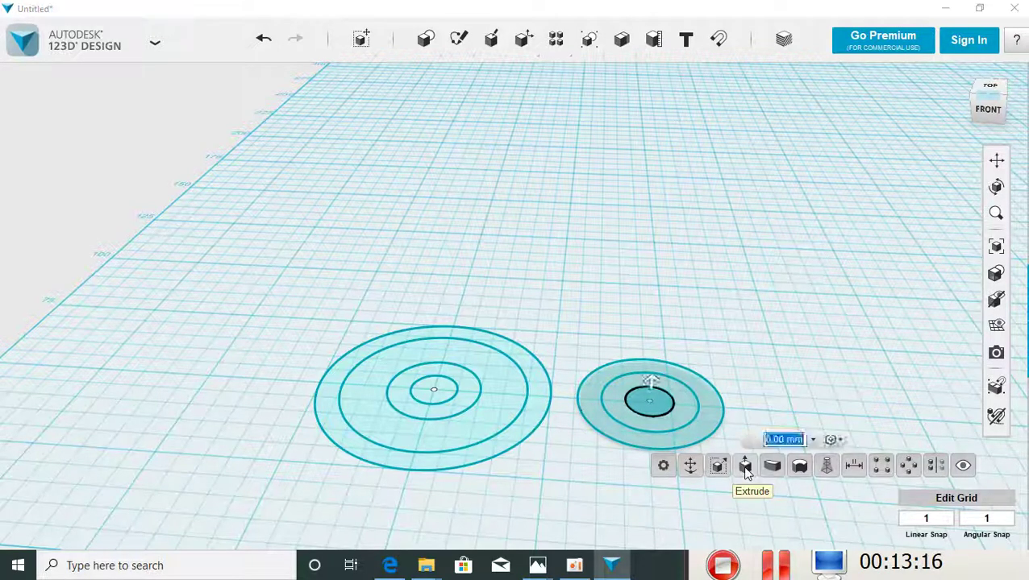
left_click(651, 385)
left_click_drag(651, 384, 643, 318)
mouse_move(651, 299)
left_mouse_down()
mouse_move(663, 263)
mouse_move(667, 301)
left_mouse_up()
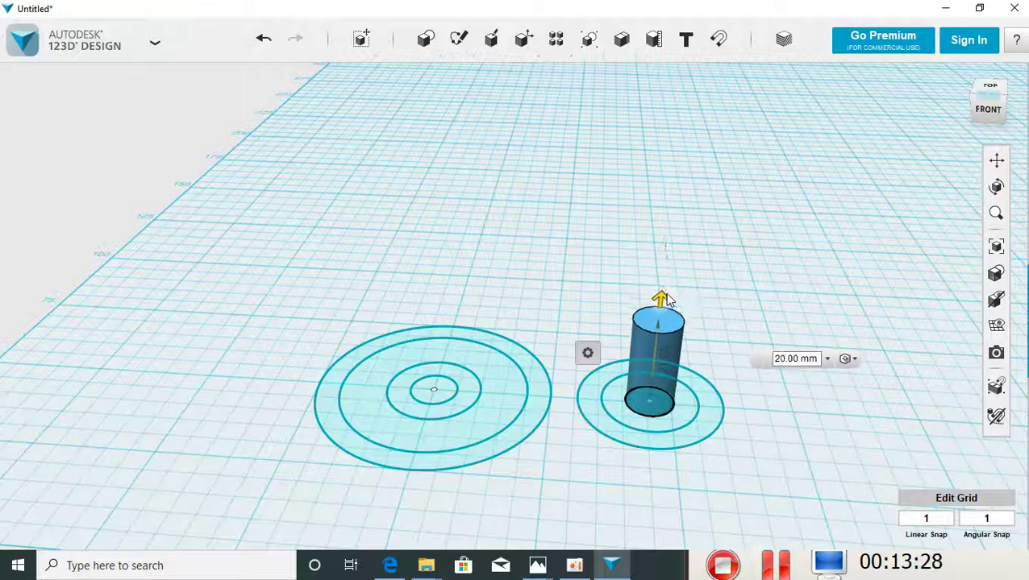
left_click(428, 393)
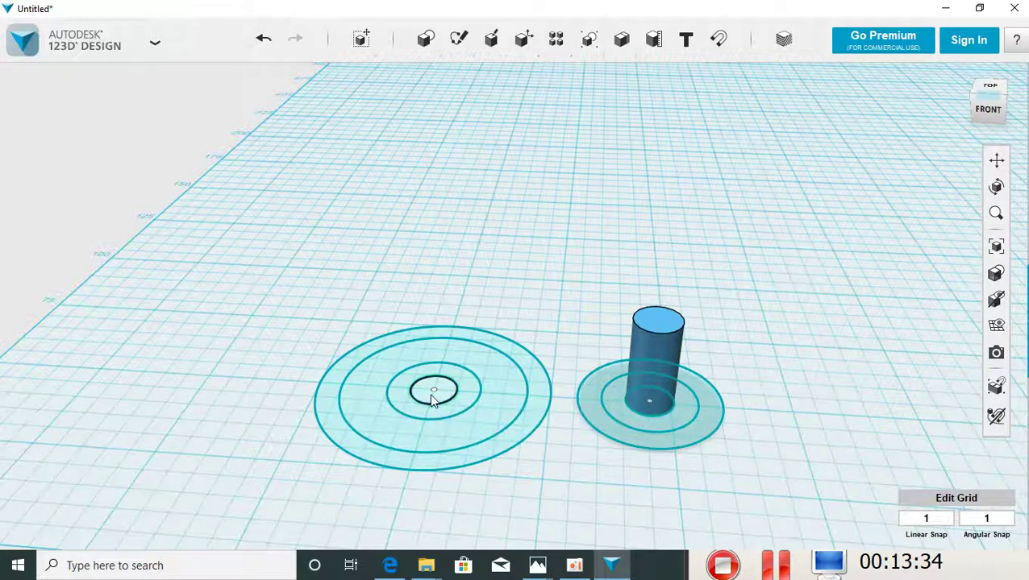
Extrude the large gear sketch's centre circle 20 mm into a second shaft.
left_click(429, 398)
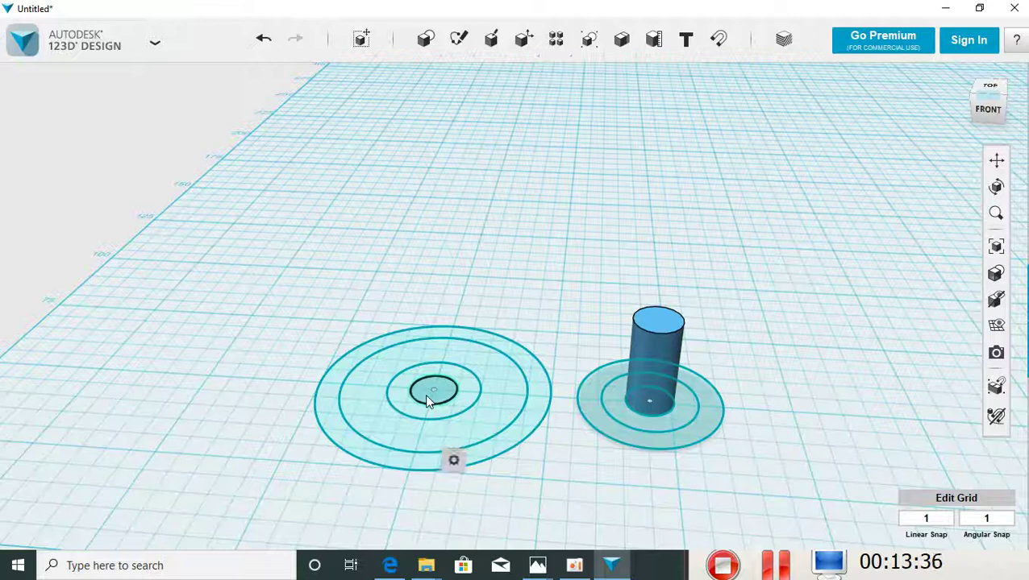
left_click(537, 461)
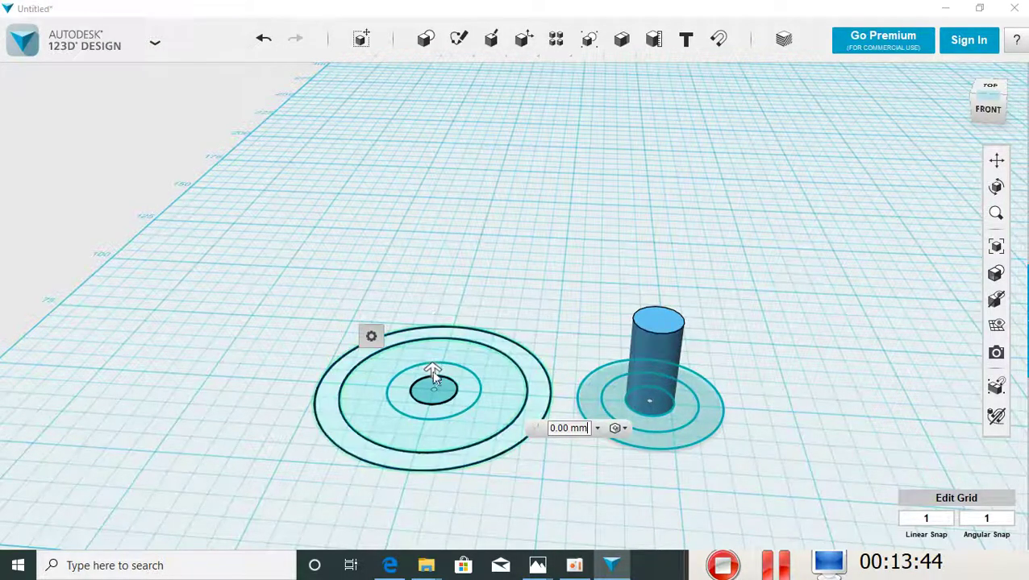
left_click_drag(432, 370, 441, 291)
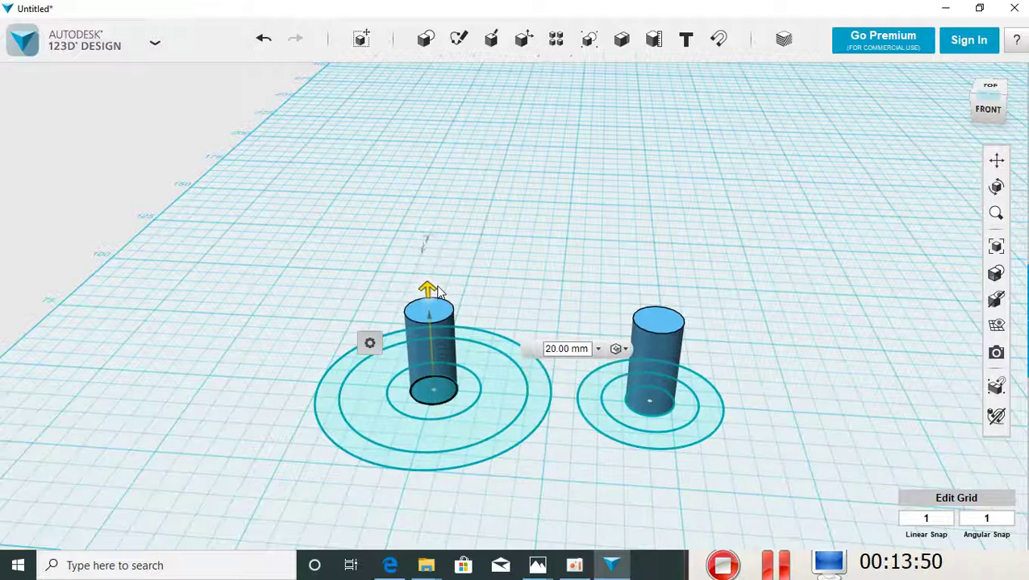
left_click(549, 267)
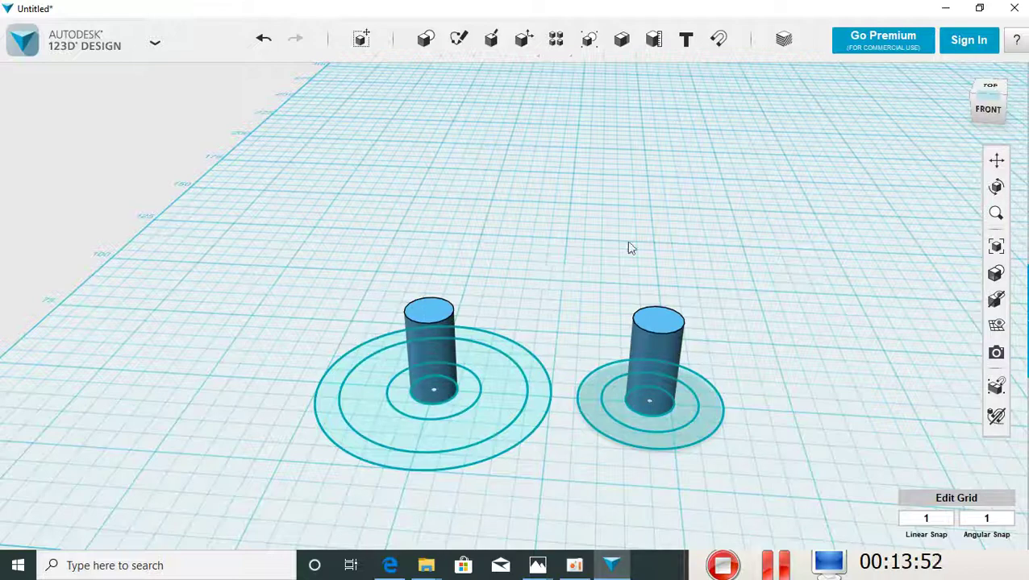
mouse_move(662, 244)
right_mouse_down()
mouse_move(732, 339)
mouse_move(769, 331)
mouse_move(698, 303)
mouse_move(429, 344)
mouse_move(434, 293)
mouse_move(419, 310)
mouse_move(301, 257)
right_mouse_up()
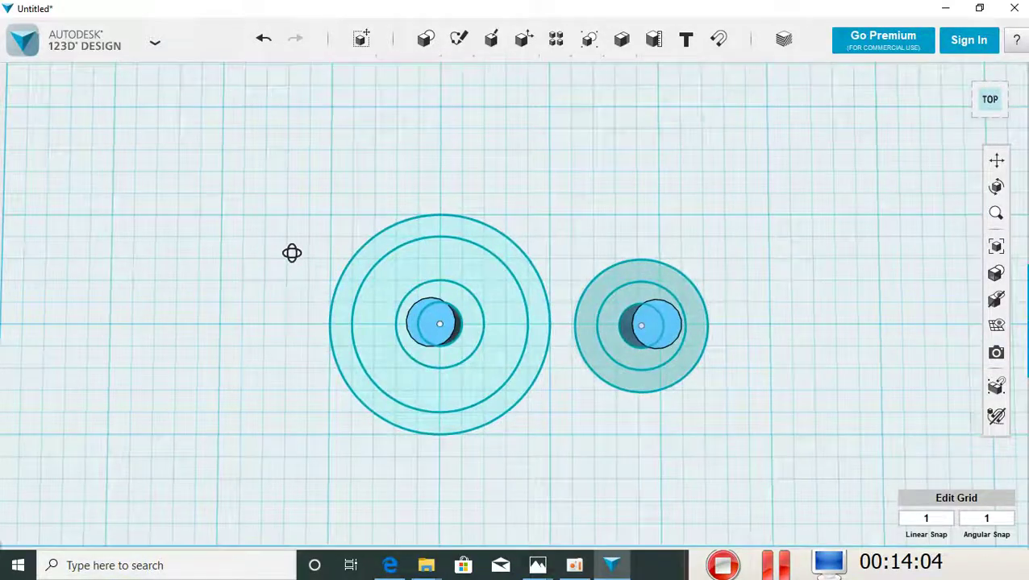
Draw a 95 × 60 mm base rectangle on the grid around both gear sketches, undoing a stray rectangle.
middle_click_drag(299, 255, 299, 255)
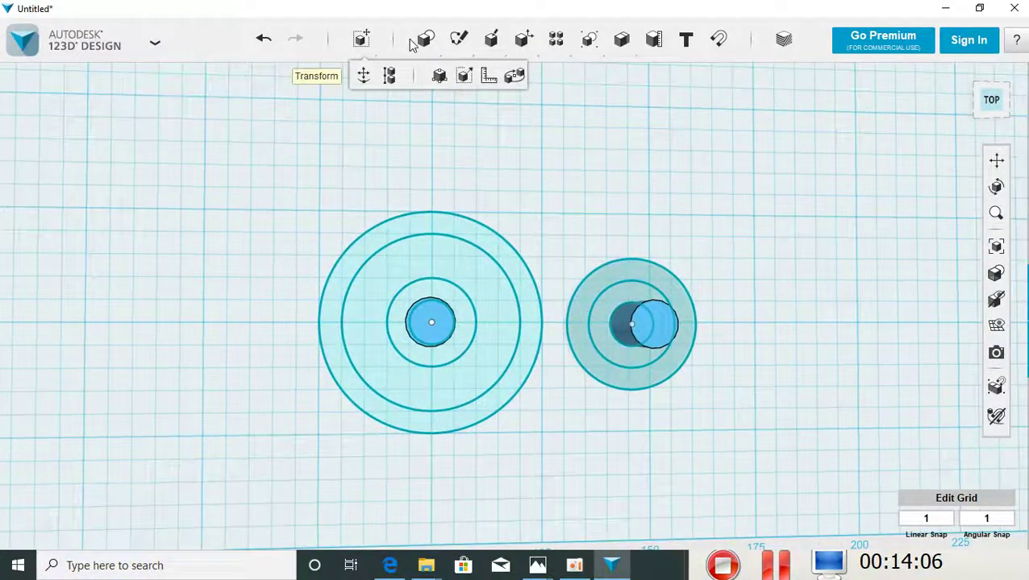
mouse_move(458, 39)
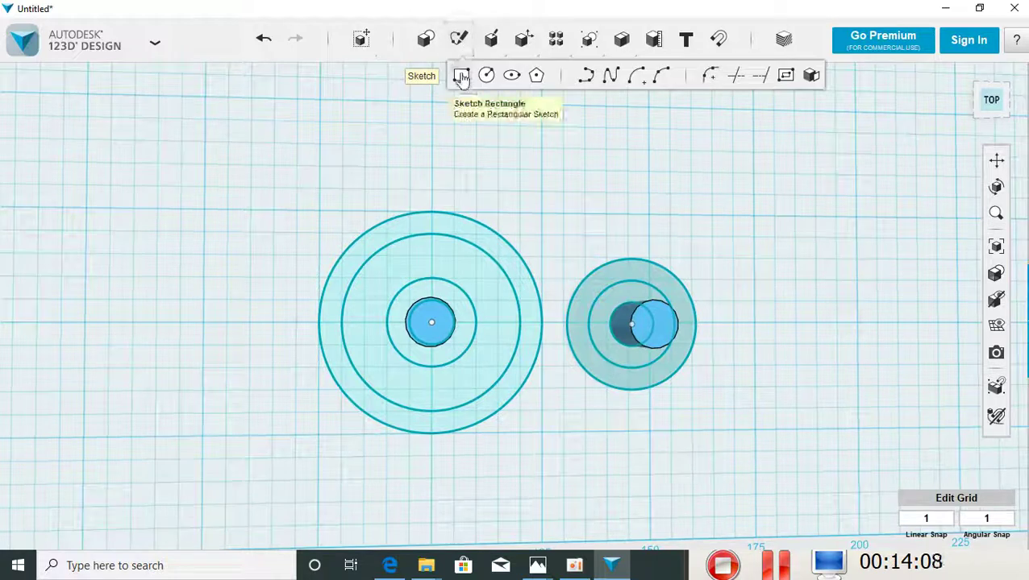
left_click(461, 76)
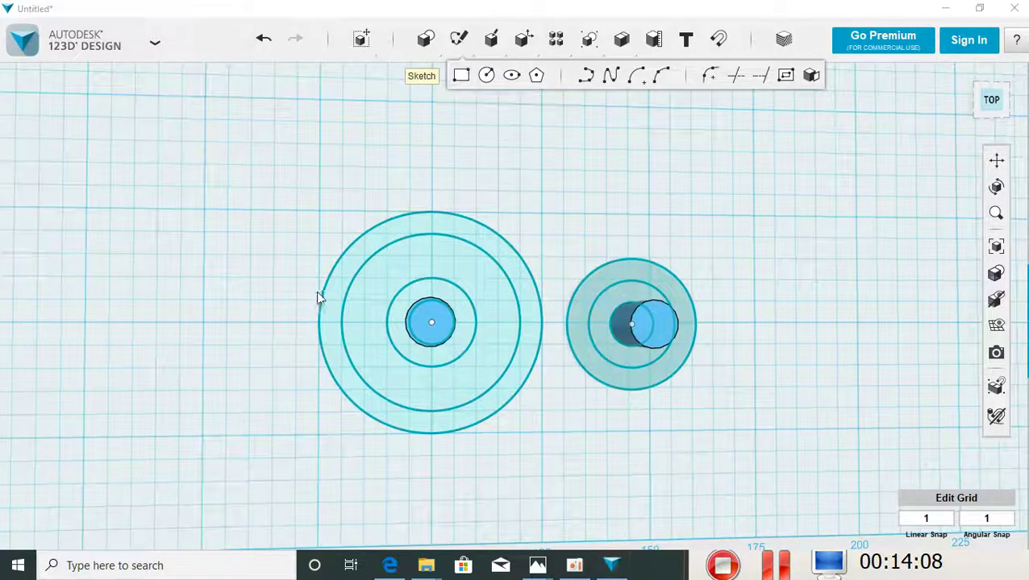
left_click(294, 456)
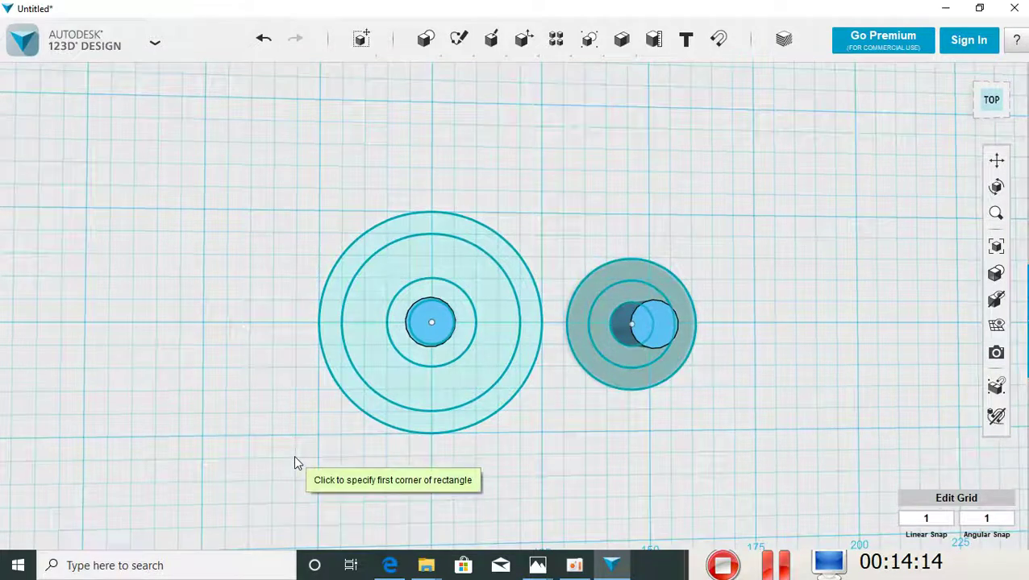
left_click(293, 454)
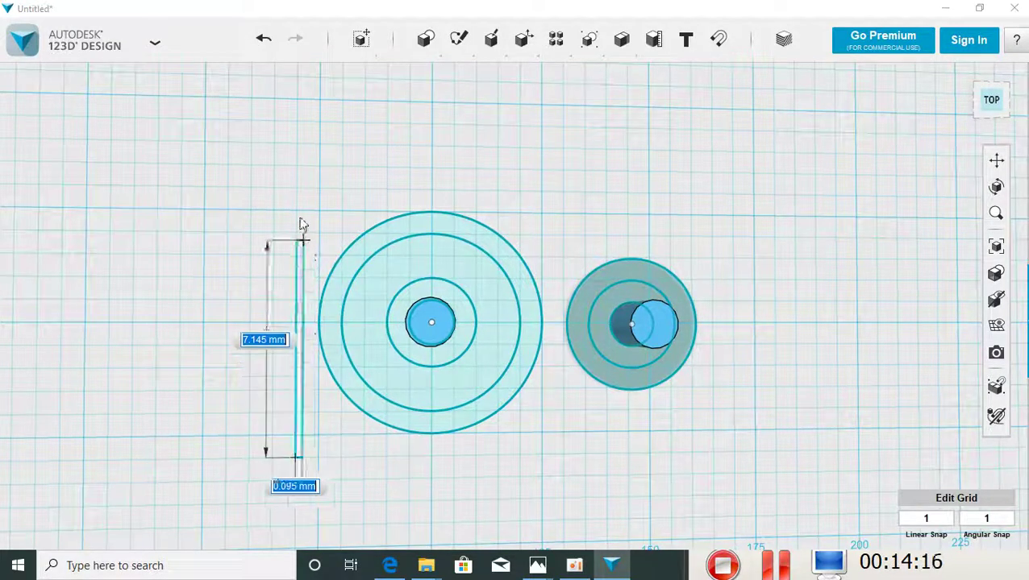
left_click(709, 194)
right_click_drag(818, 258, 735, 337)
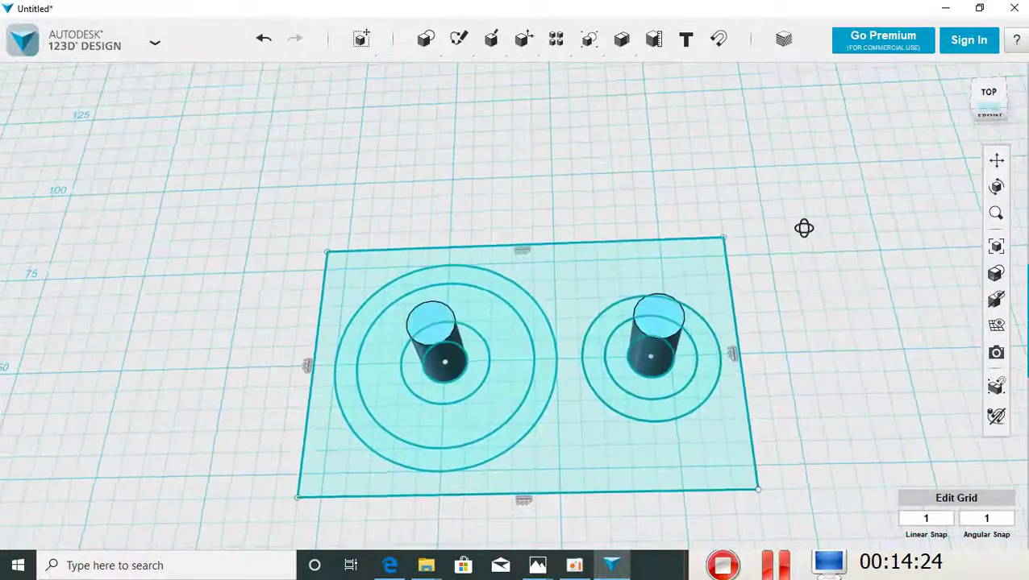
left_click(736, 338)
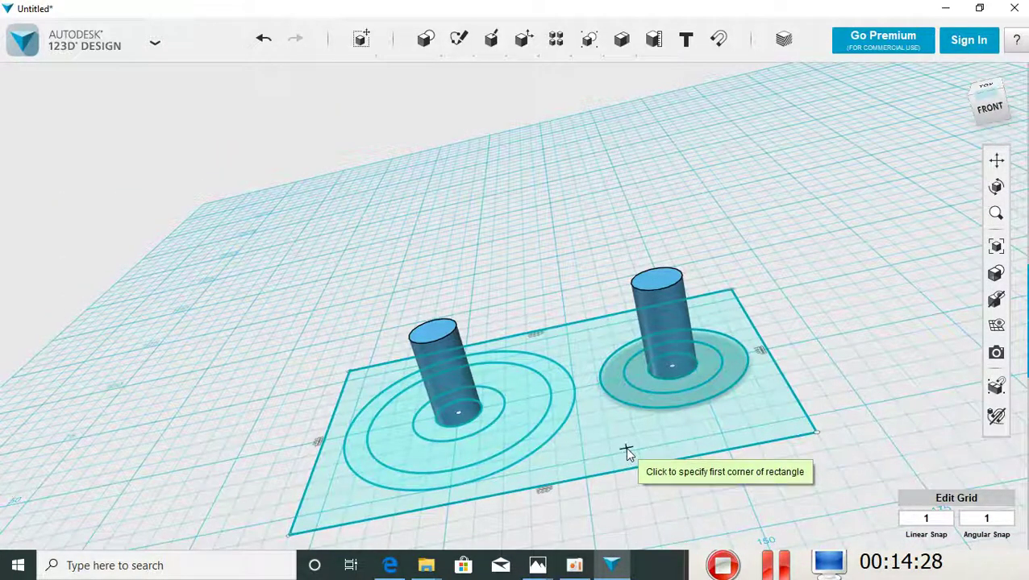
left_click(626, 448)
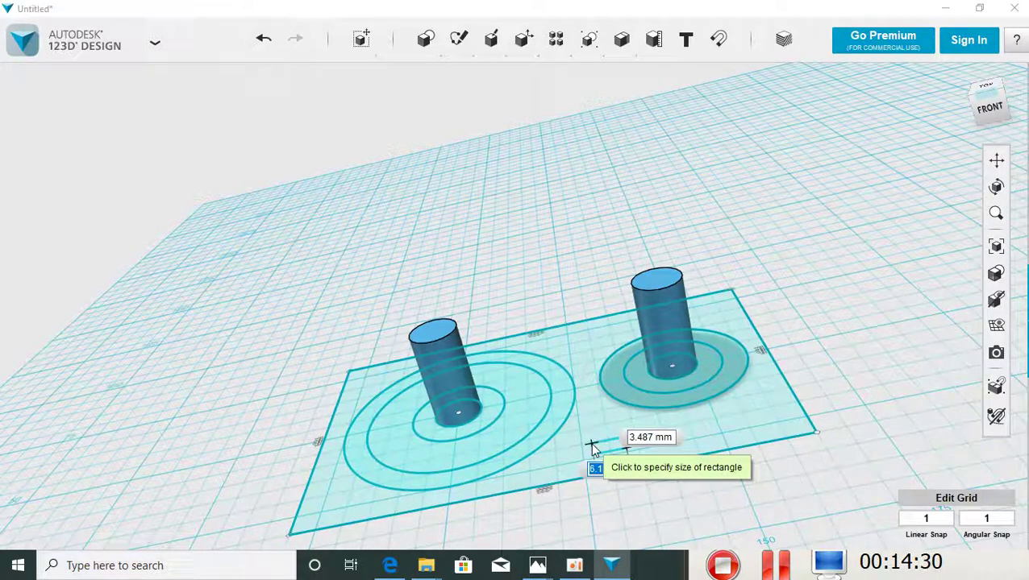
left_click(591, 447)
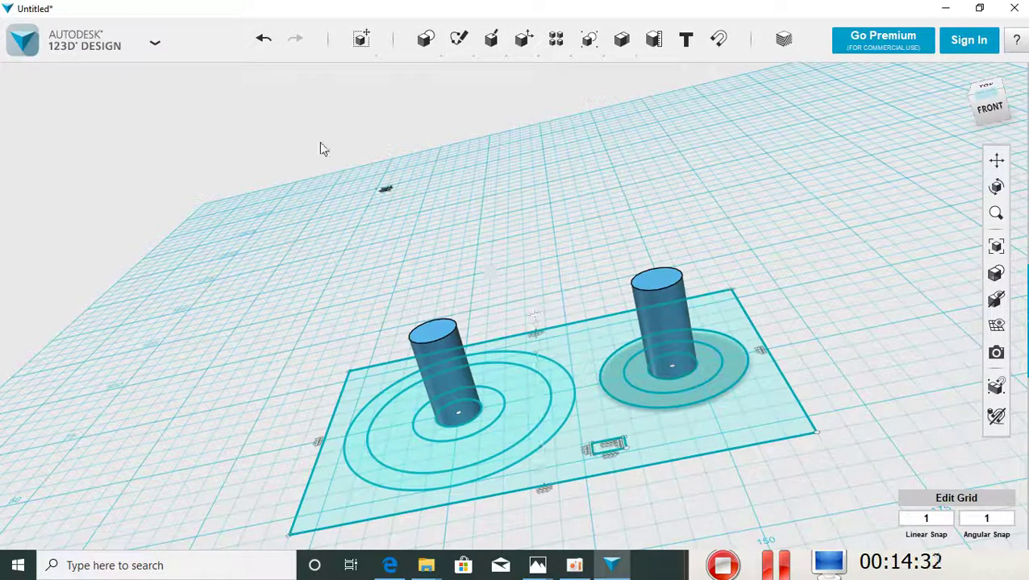
left_click(265, 43)
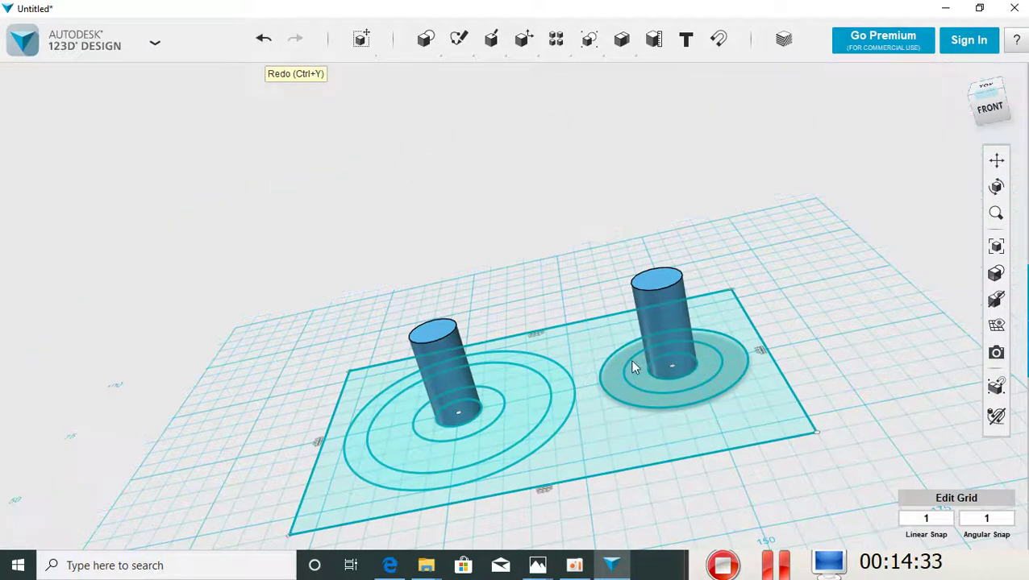
Try extruding the rectangle into a 4 mm slab, then cancel it.
left_click(607, 466)
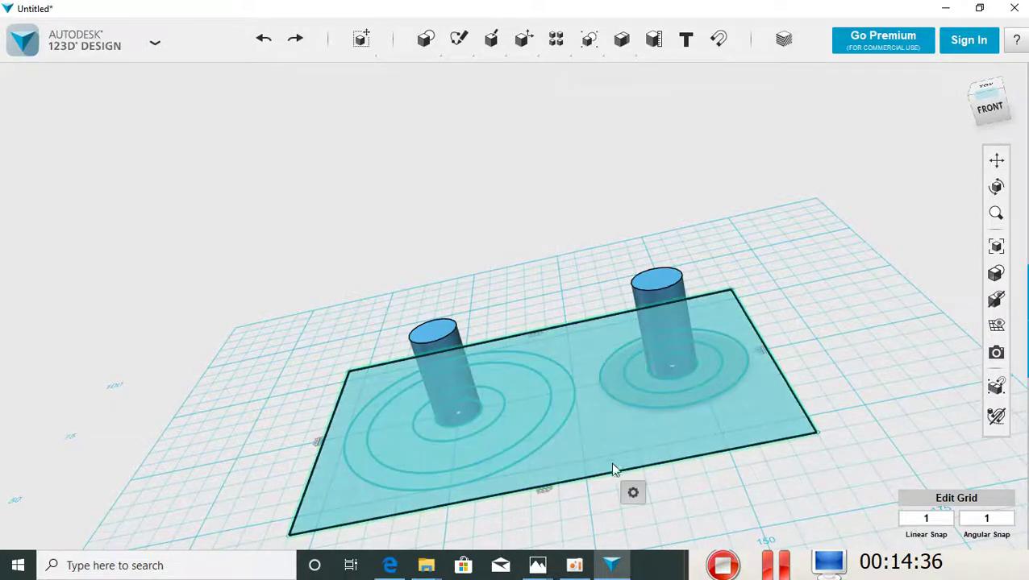
left_click(714, 496)
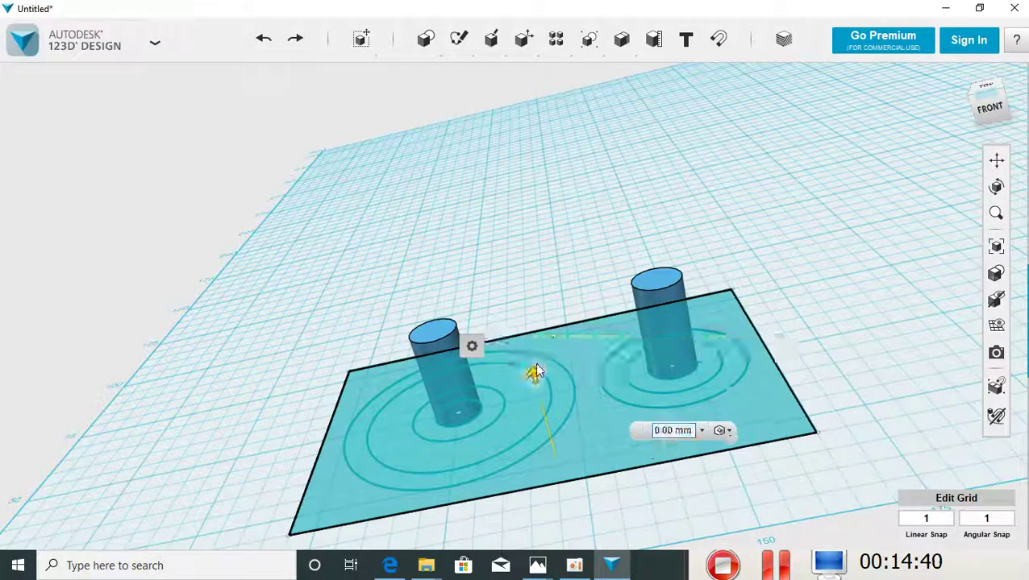
left_click_drag(535, 372, 536, 370)
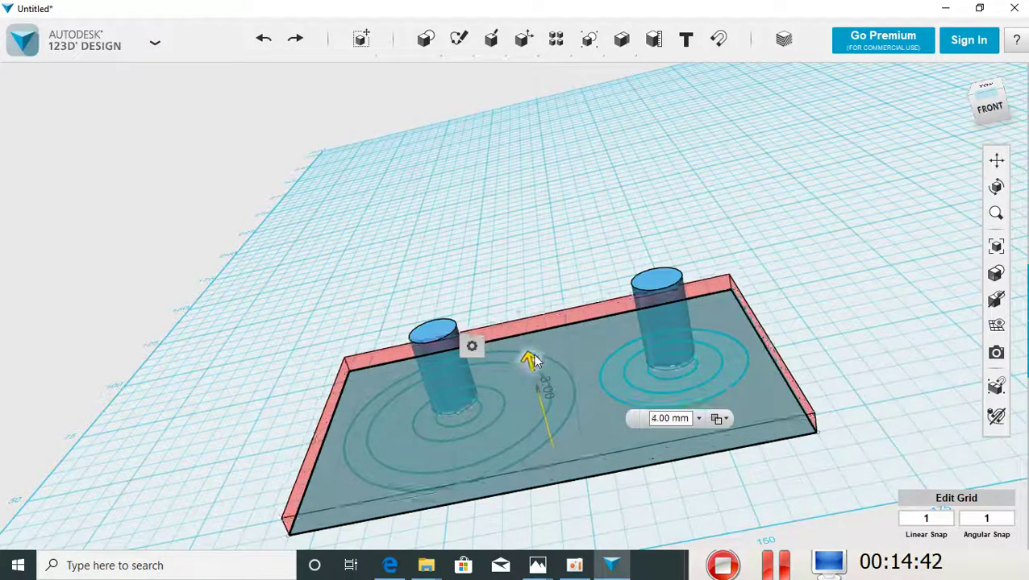
key("Escape")
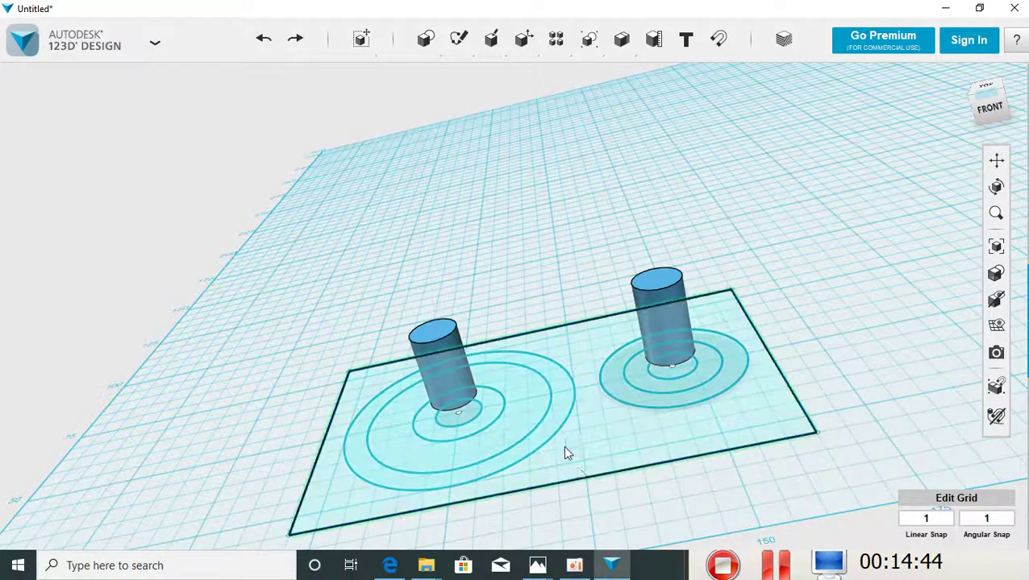
Extrude the base rectangle into a 2 mm thick plate.
left_click(582, 462)
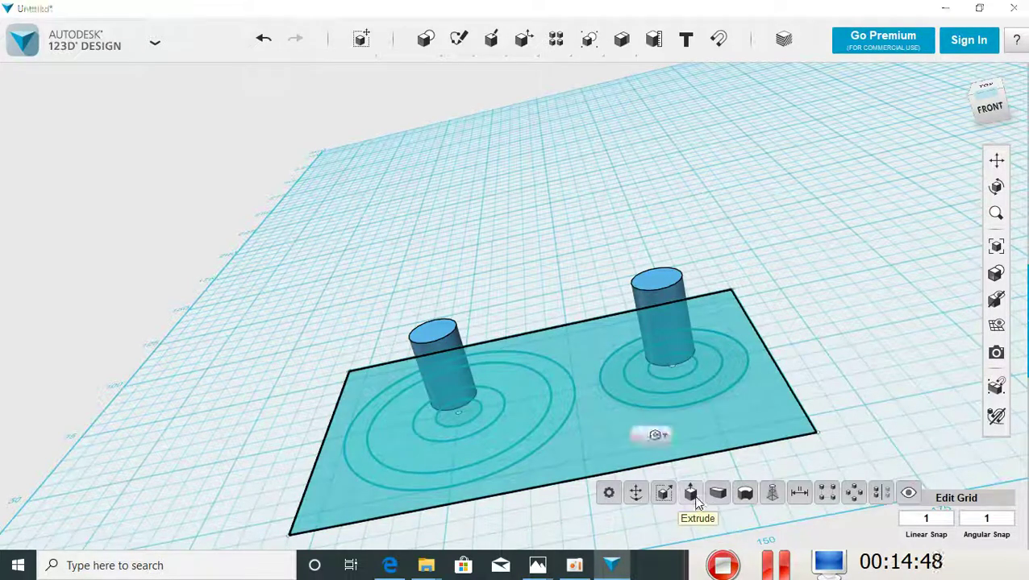
left_click(694, 499)
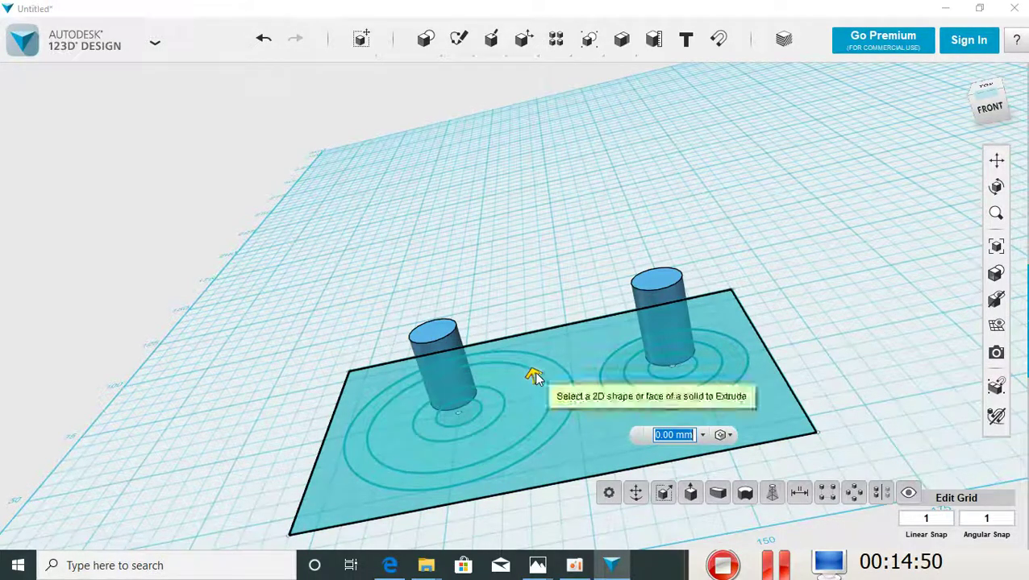
left_click(534, 377)
left_click_drag(533, 377, 529, 365)
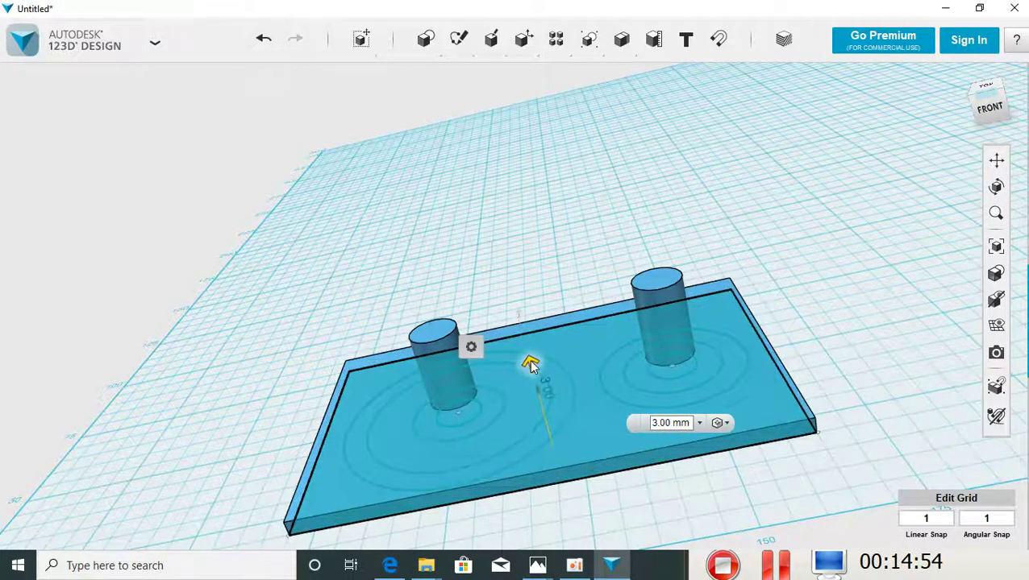
left_click_drag(530, 365, 532, 369)
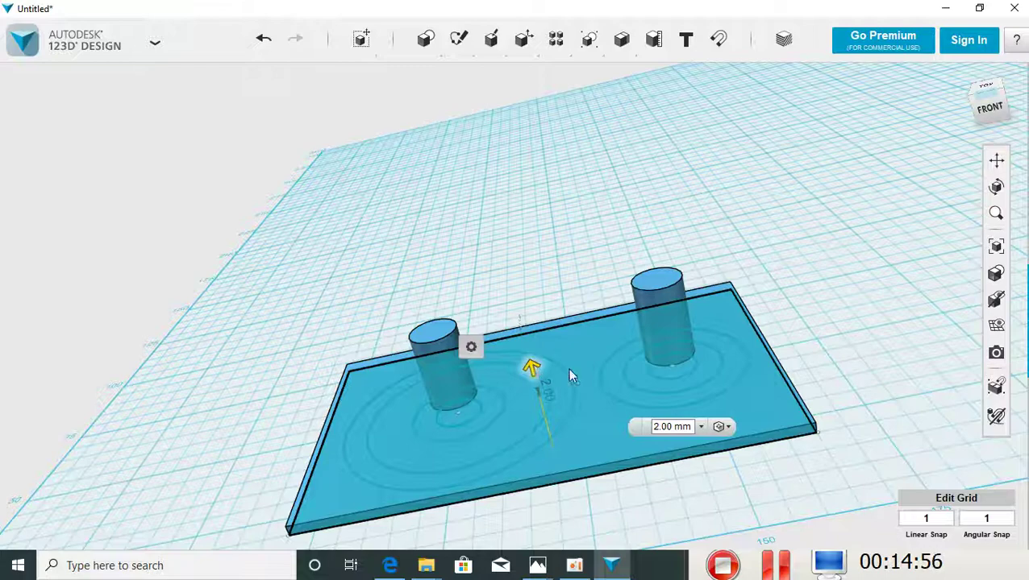
left_click(871, 337)
mouse_move(884, 344)
right_mouse_down()
mouse_move(893, 388)
mouse_move(886, 428)
mouse_move(865, 417)
mouse_move(864, 349)
mouse_move(867, 363)
mouse_move(817, 395)
mouse_move(853, 383)
mouse_move(852, 396)
mouse_move(848, 406)
mouse_move(832, 378)
mouse_move(847, 331)
mouse_move(840, 424)
right_mouse_up()
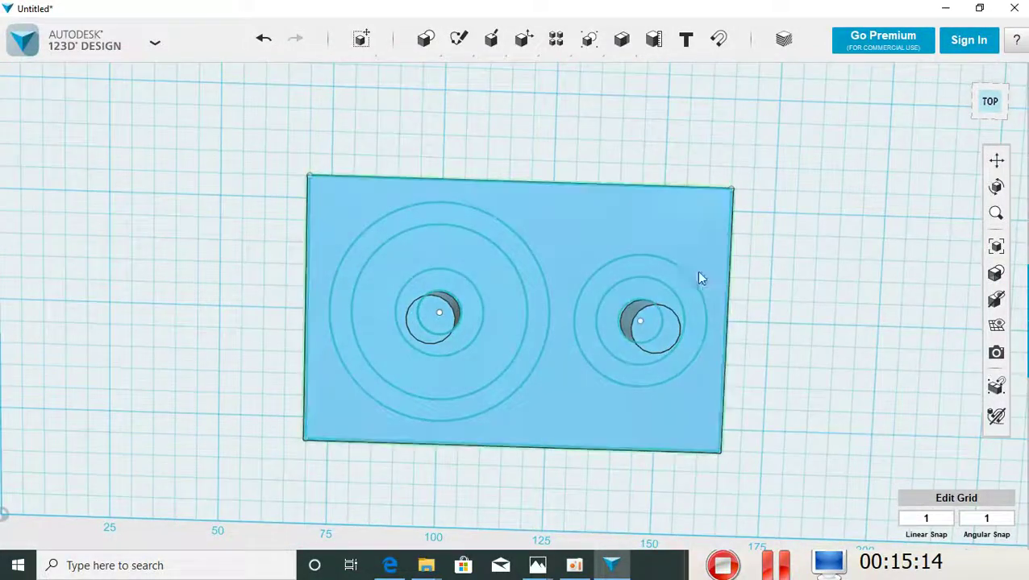
mouse_move(953, 348)
right_mouse_down()
mouse_move(883, 291)
mouse_move(914, 287)
mouse_move(948, 310)
right_mouse_up()
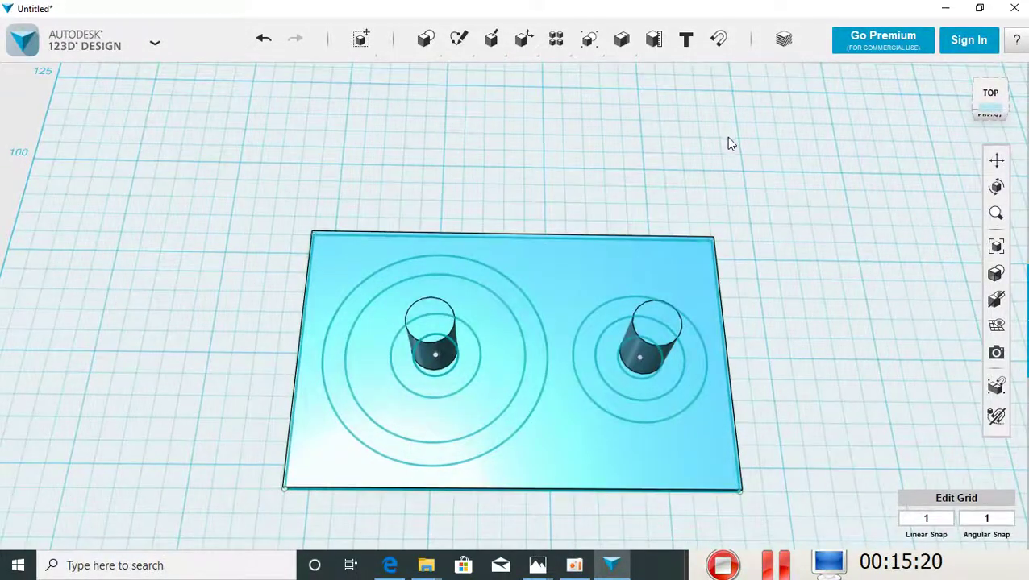
left_click(783, 41)
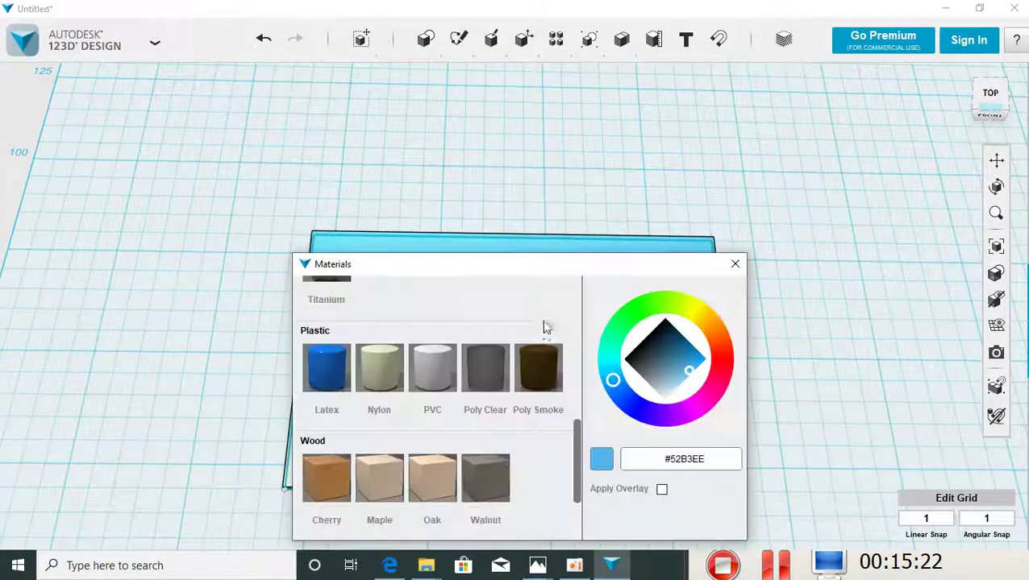
scroll(450, 439, "down", 2)
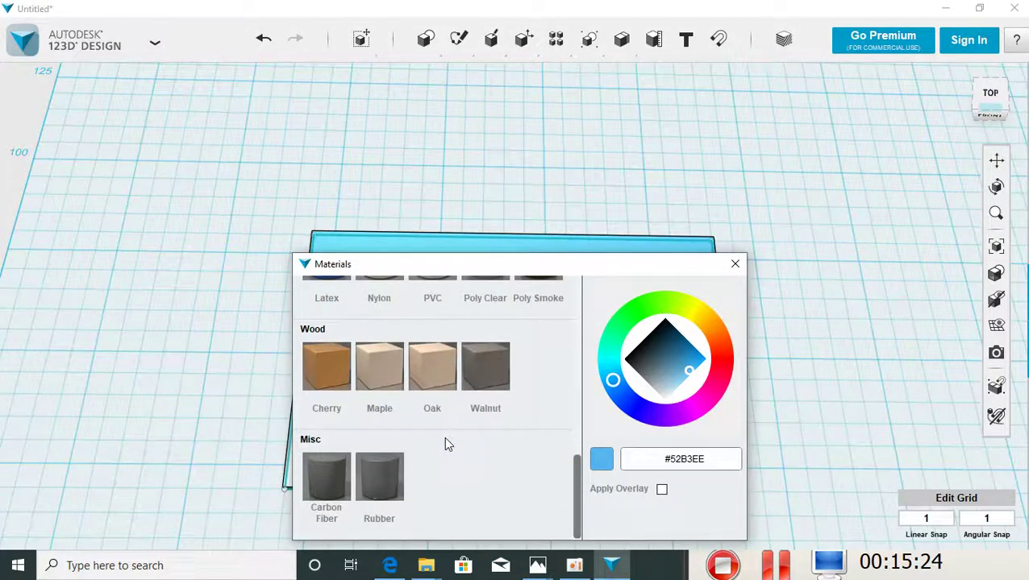
scroll(448, 438, "up", 2)
scroll(448, 439, "up", 2)
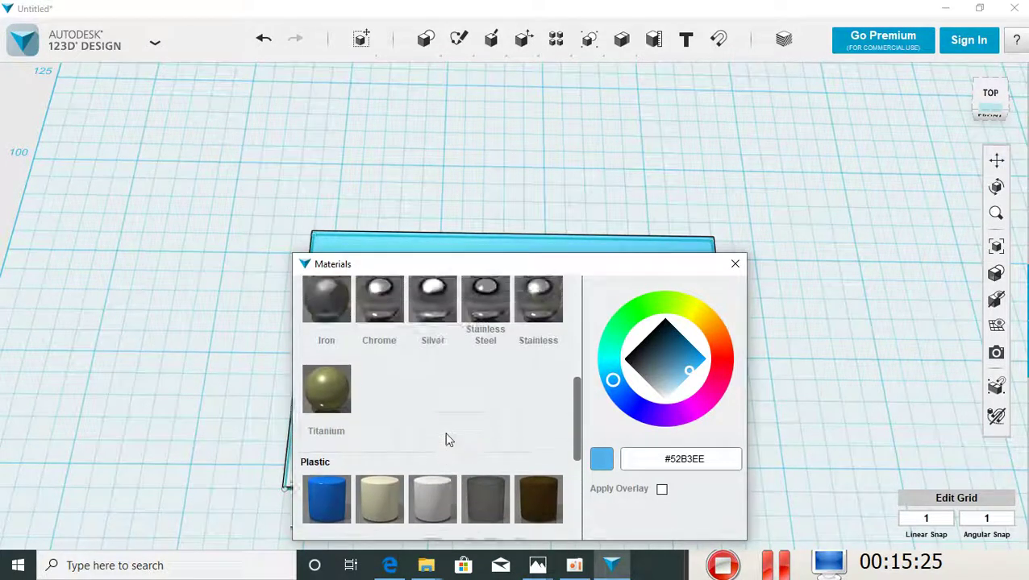
left_click(434, 306)
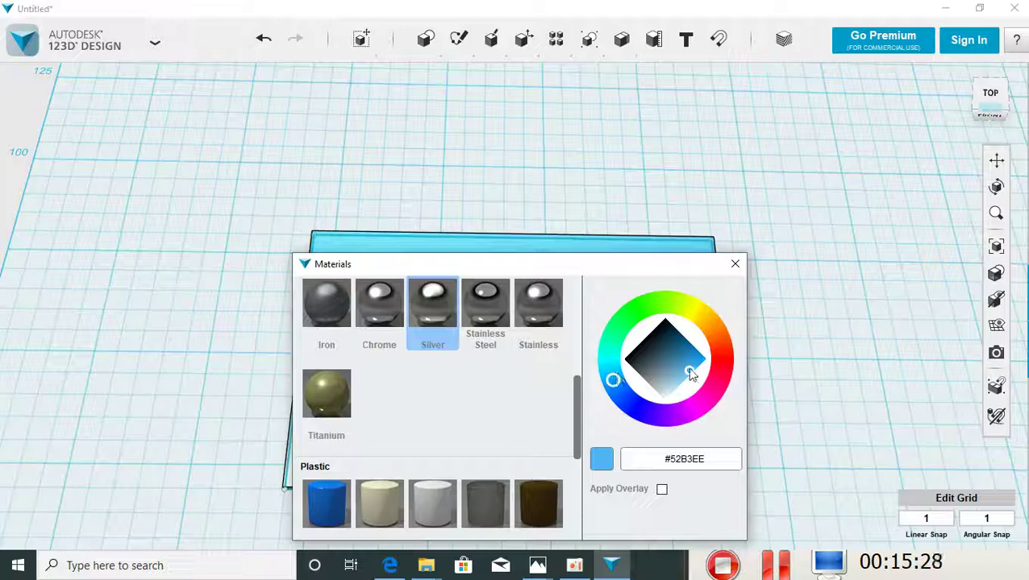
left_click(640, 359)
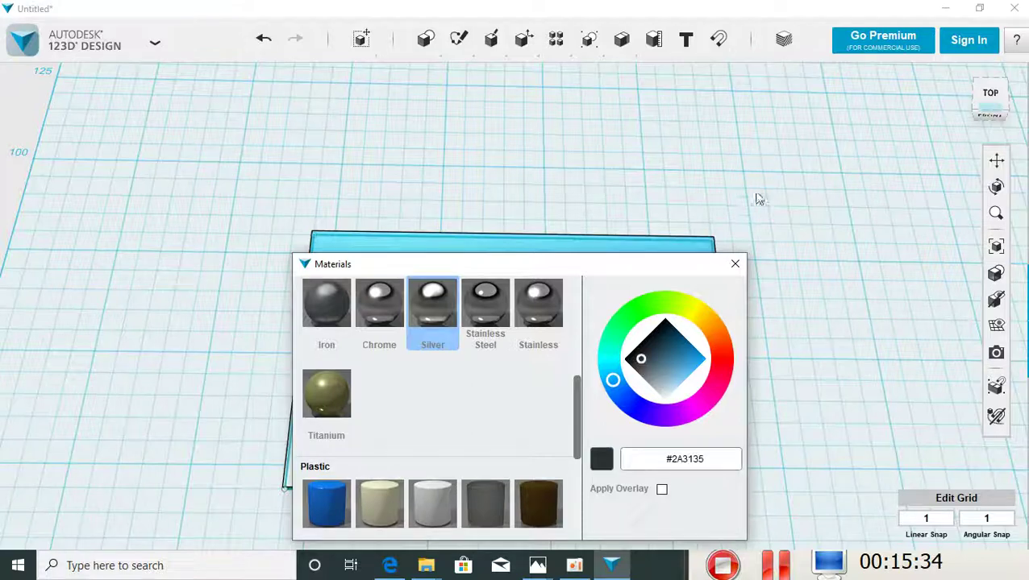
left_click(659, 390)
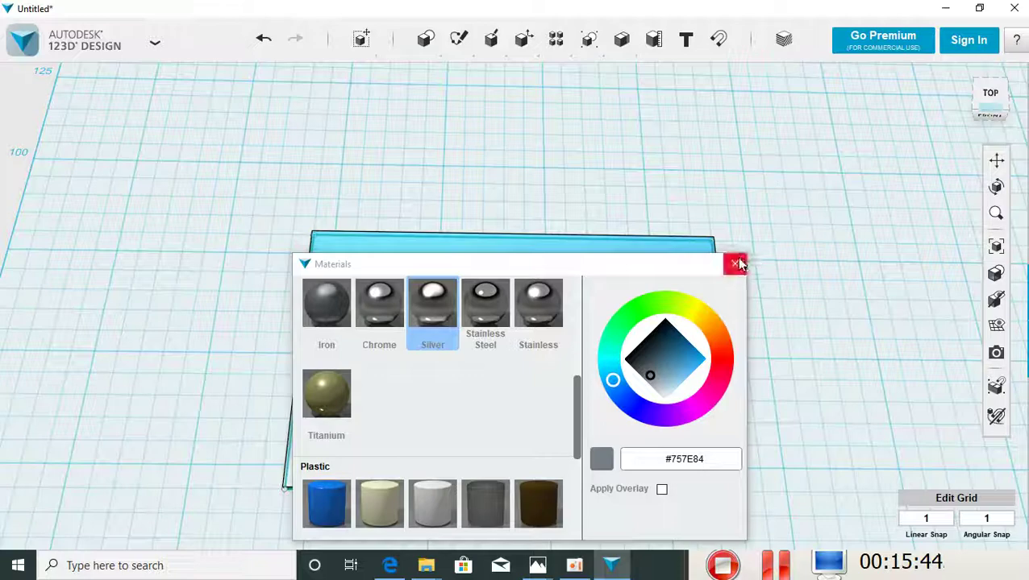
left_click(736, 264)
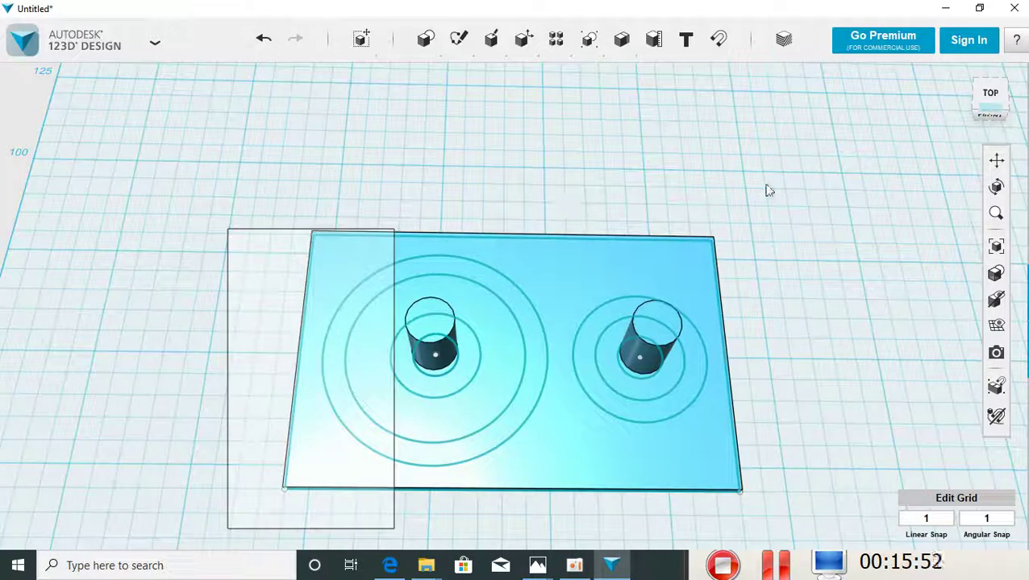
Box-select the base plate, open its Material settings, then close them and view from above.
left_click_drag(253, 436, 778, 188)
left_click(734, 200)
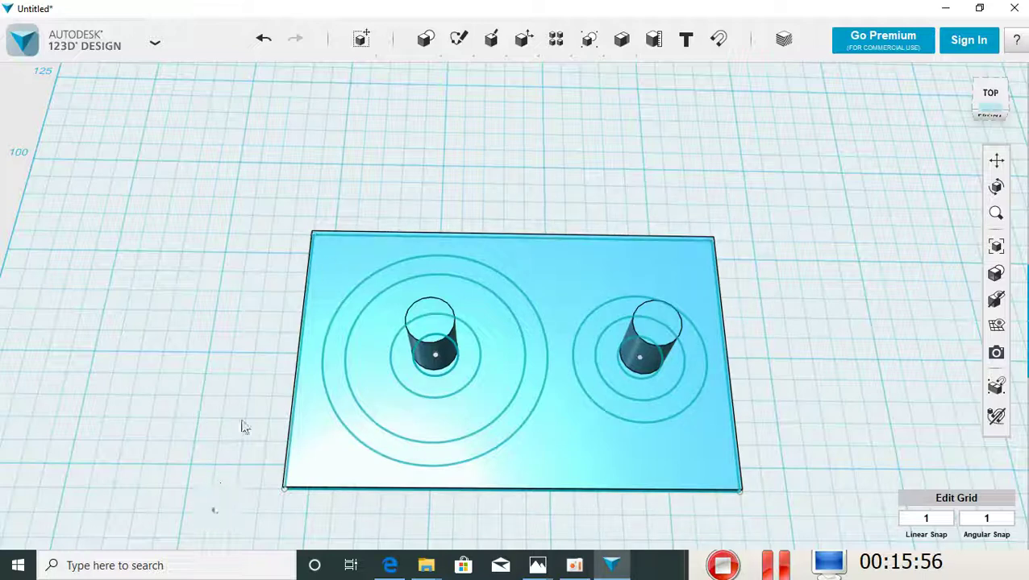
left_click_drag(212, 512, 809, 208)
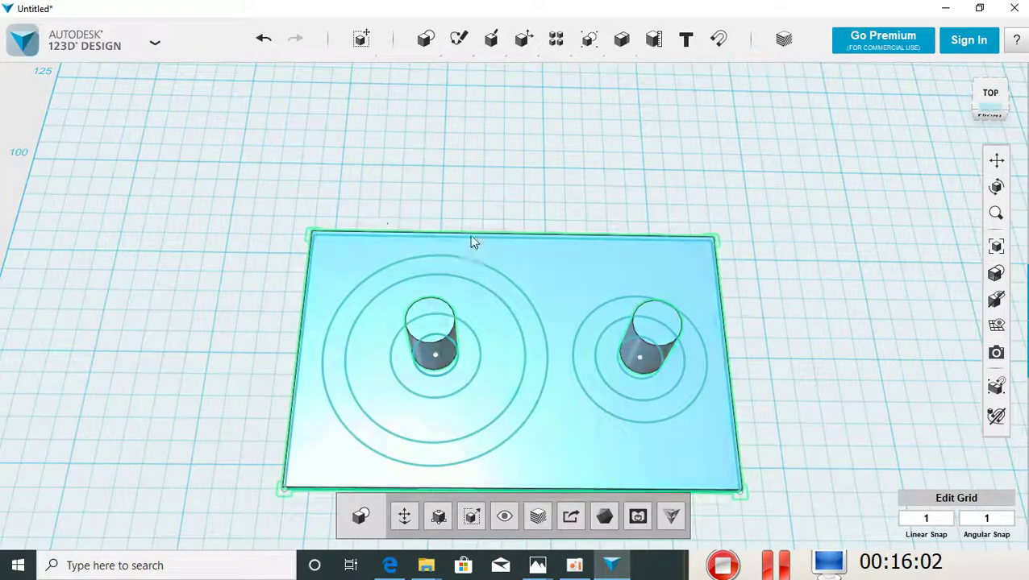
left_click(783, 40)
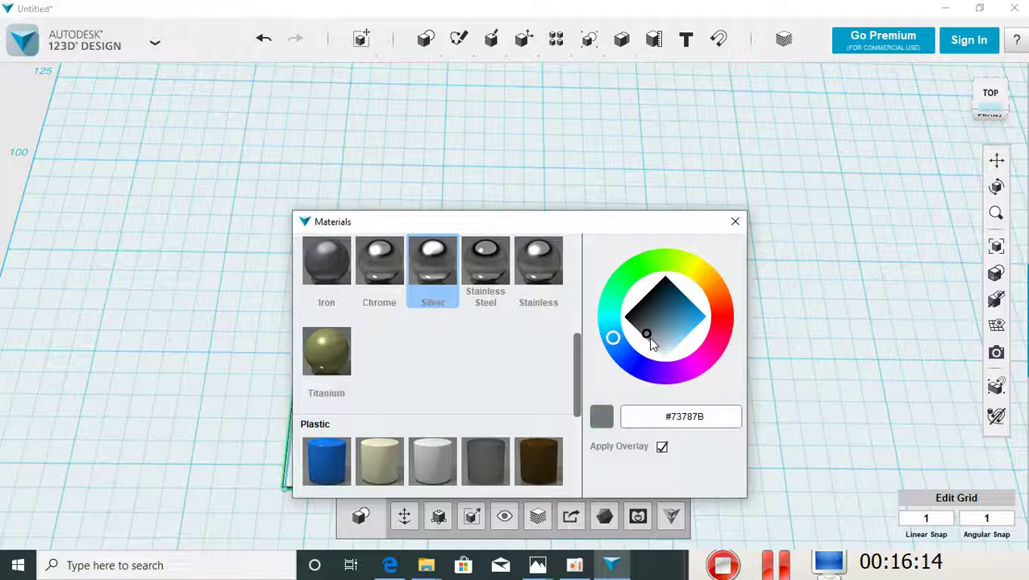
left_click(733, 224)
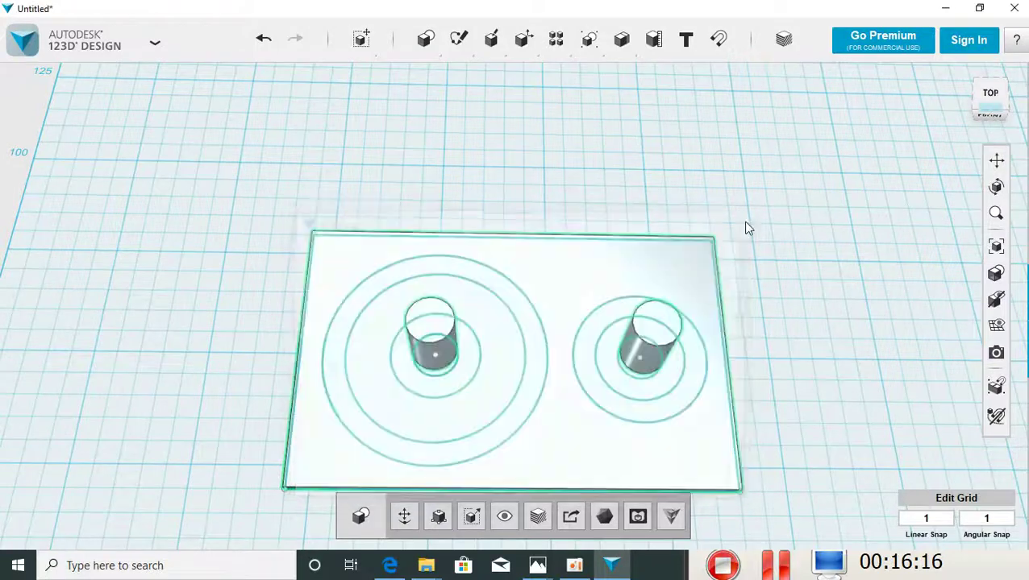
mouse_move(798, 253)
right_mouse_down()
mouse_move(816, 298)
mouse_move(782, 290)
mouse_move(790, 269)
right_mouse_up()
mouse_move(996, 299)
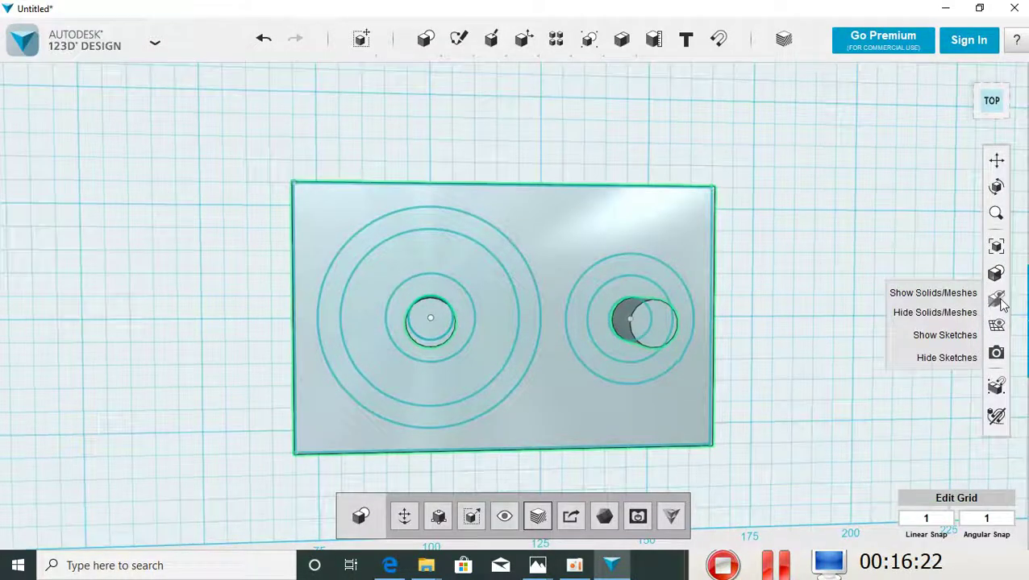
Show the hidden gear solids again and box-select the large gear with the plate.
left_click(952, 295)
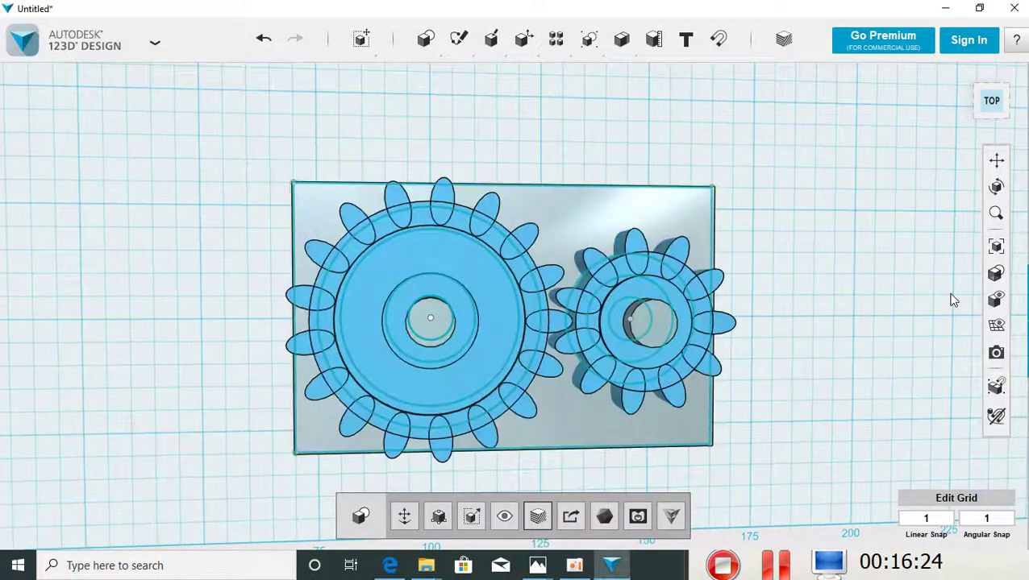
mouse_move(857, 232)
right_mouse_down()
mouse_move(843, 232)
mouse_move(870, 241)
mouse_move(842, 233)
mouse_move(833, 211)
mouse_move(874, 179)
mouse_move(896, 216)
mouse_move(868, 242)
mouse_move(848, 236)
mouse_move(853, 211)
mouse_move(862, 238)
right_mouse_up()
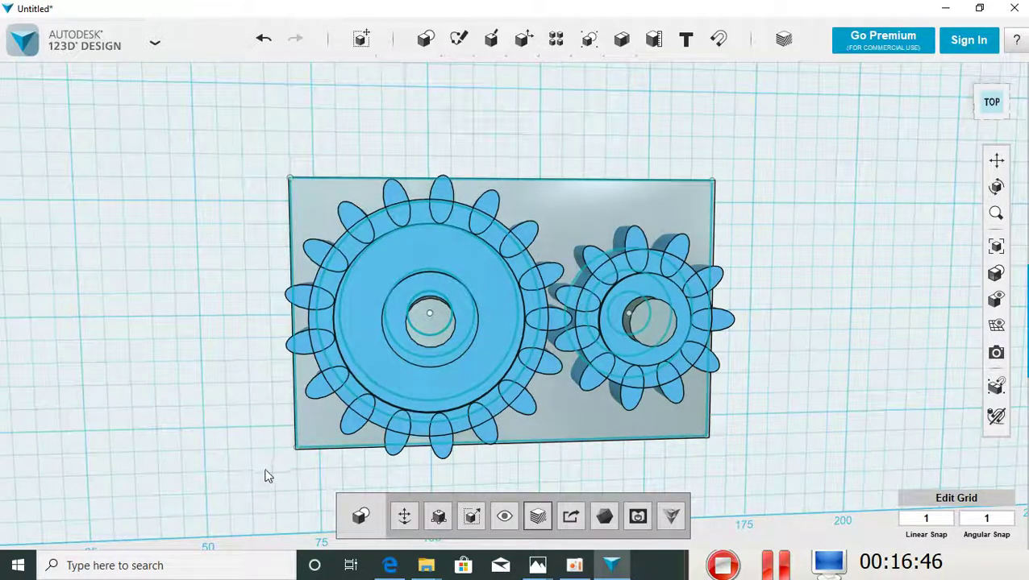
mouse_move(272, 400)
left_mouse_down()
mouse_move(456, 171)
mouse_move(577, 163)
left_mouse_up()
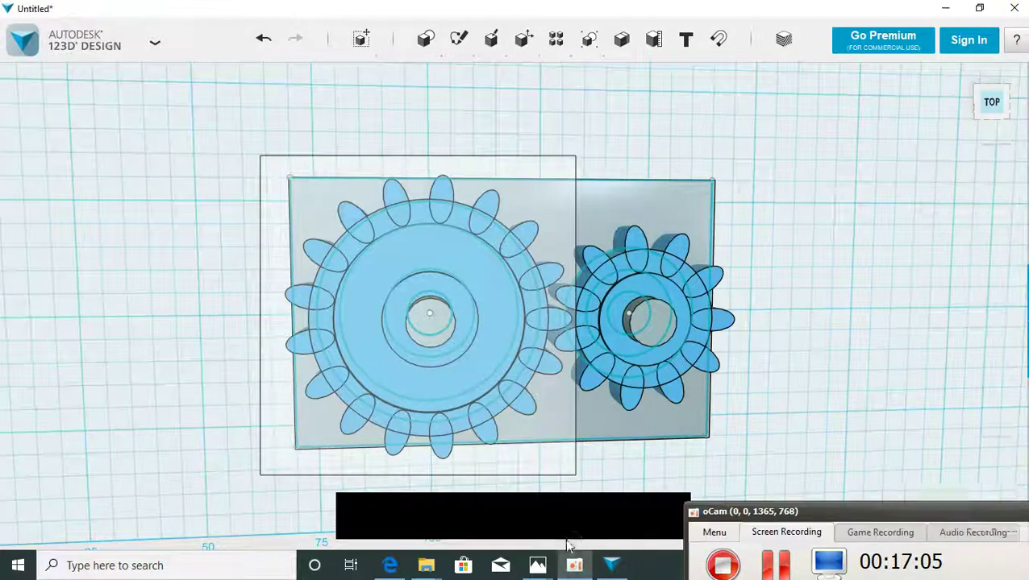
Apply red-orange (#EE7152) Nylon material to the large gear and plate, then deselect.
left_click(783, 42)
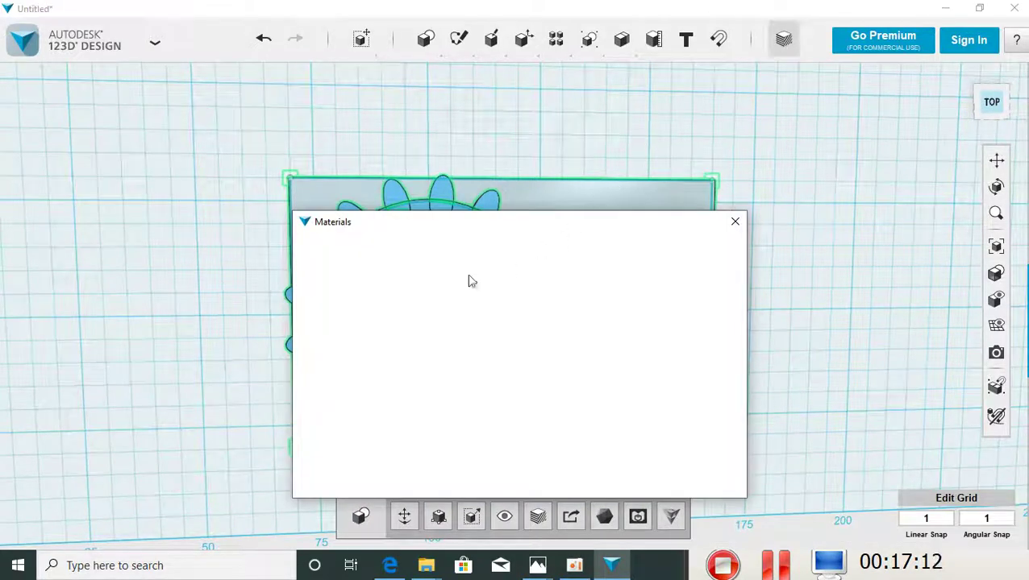
scroll(451, 349, "down", 1)
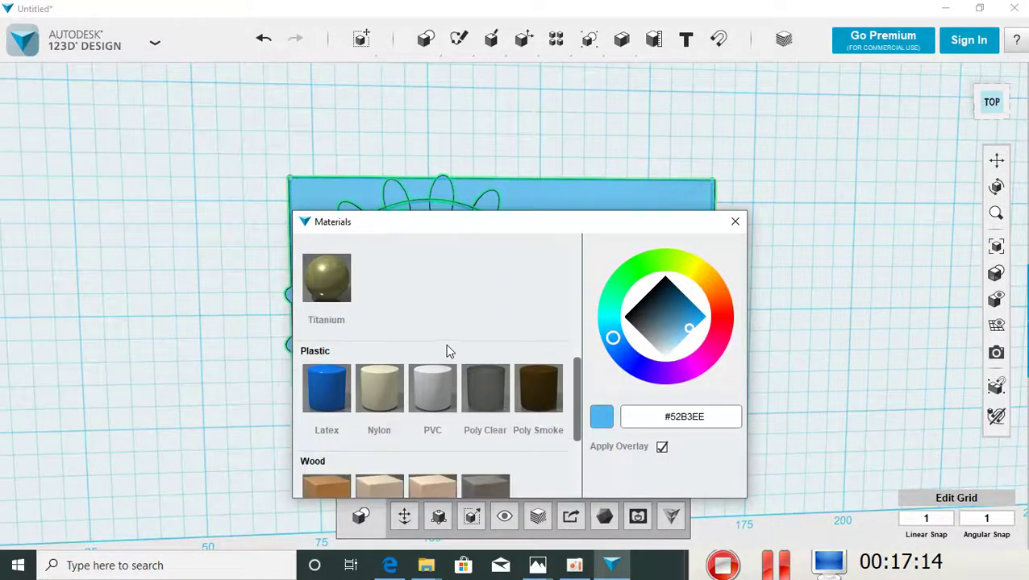
scroll(449, 353, "down", 1)
scroll(390, 379, "down", 2)
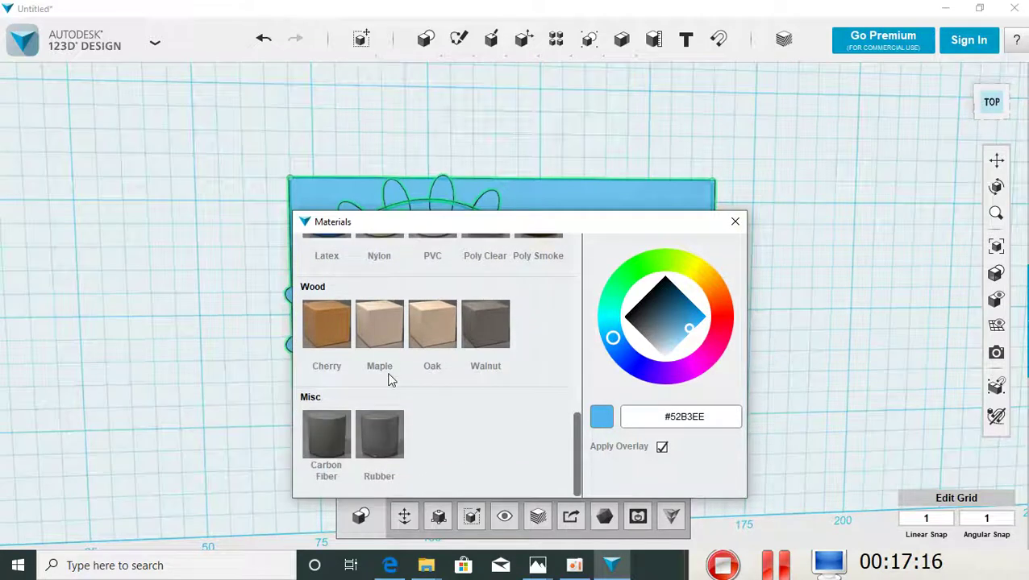
scroll(390, 379, "up", 2)
scroll(390, 378, "up", 1)
scroll(390, 378, "down", 1)
scroll(390, 379, "down", 1)
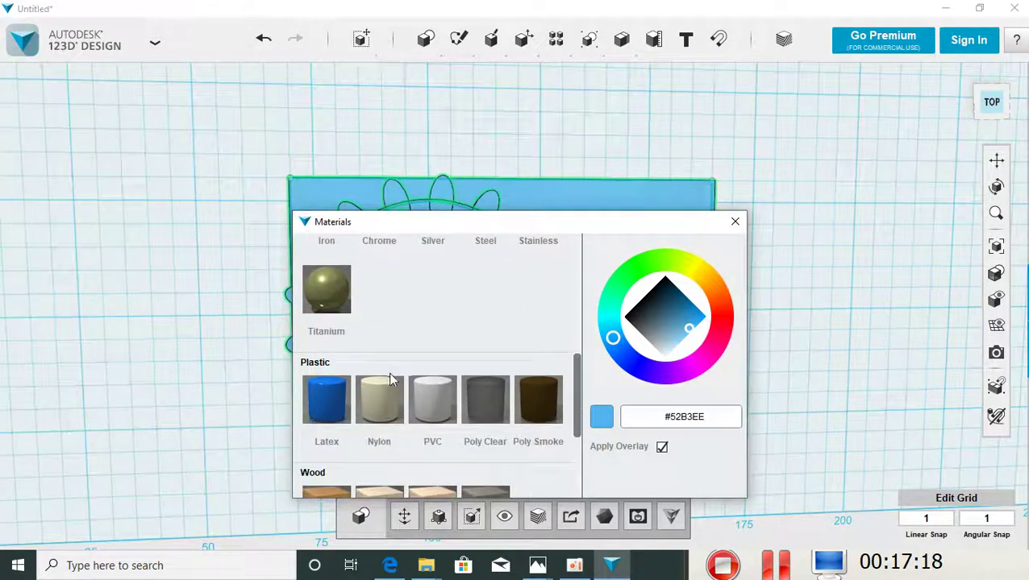
left_click(385, 395)
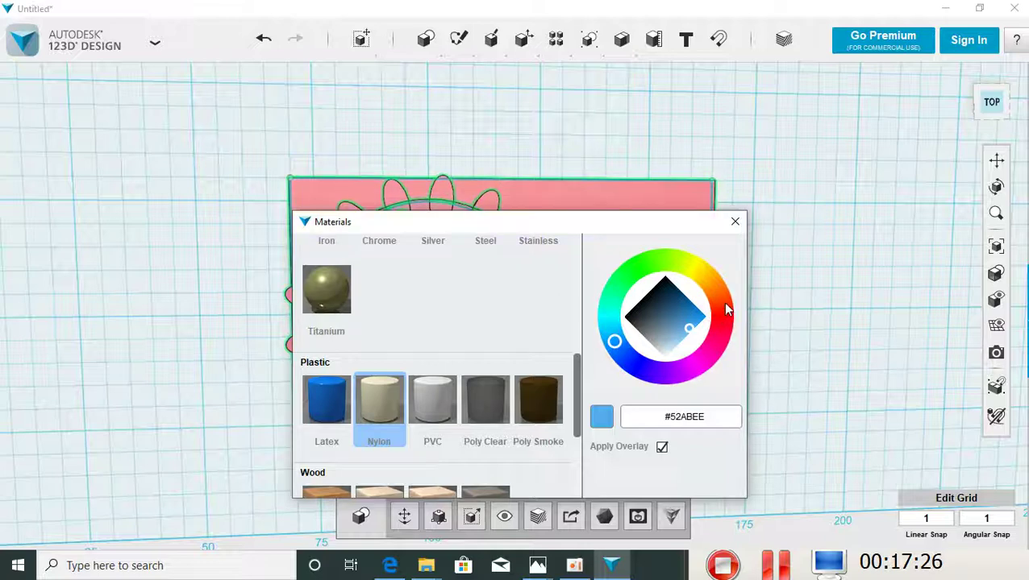
left_click(722, 300)
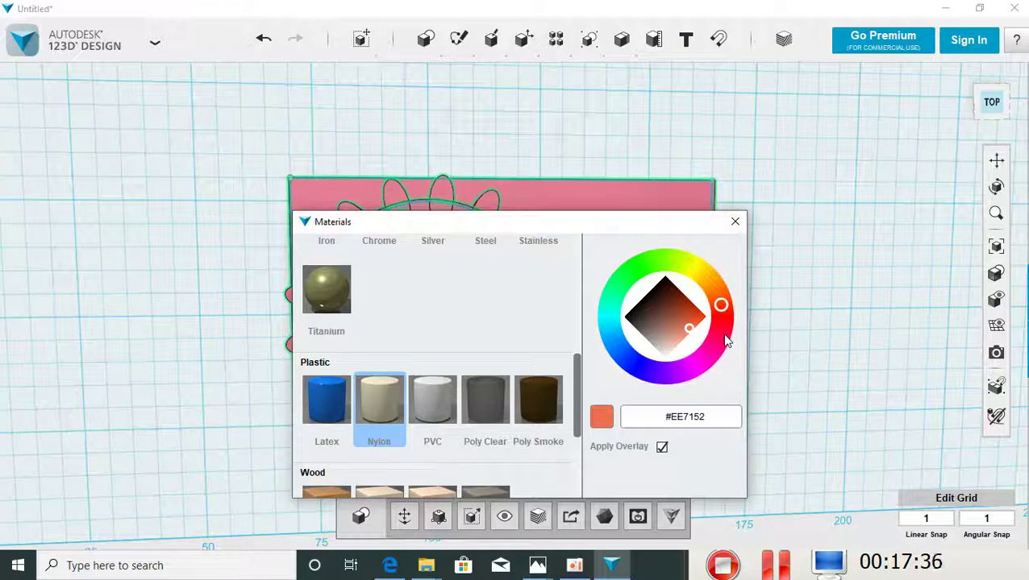
left_click(734, 222)
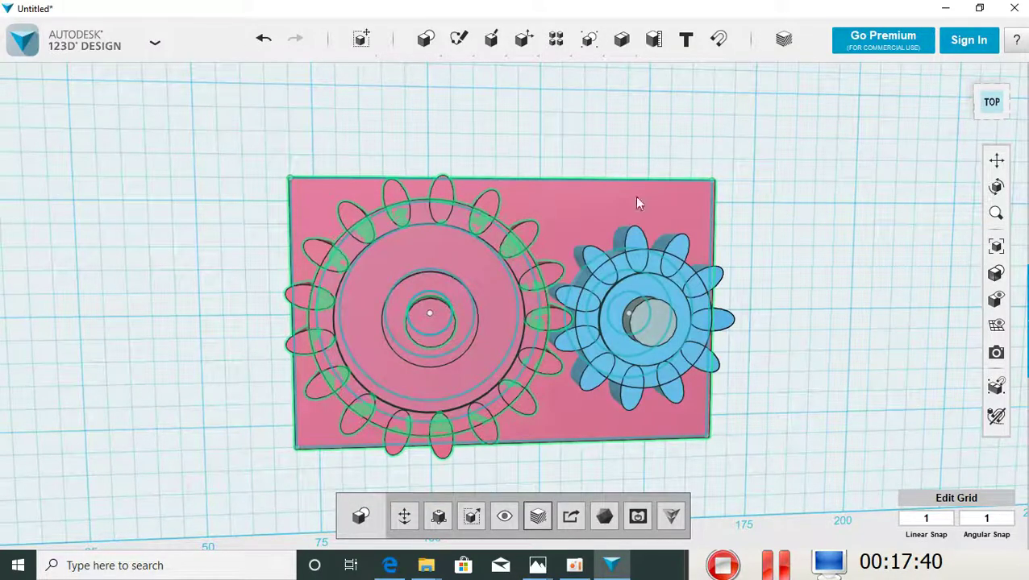
left_click(538, 132)
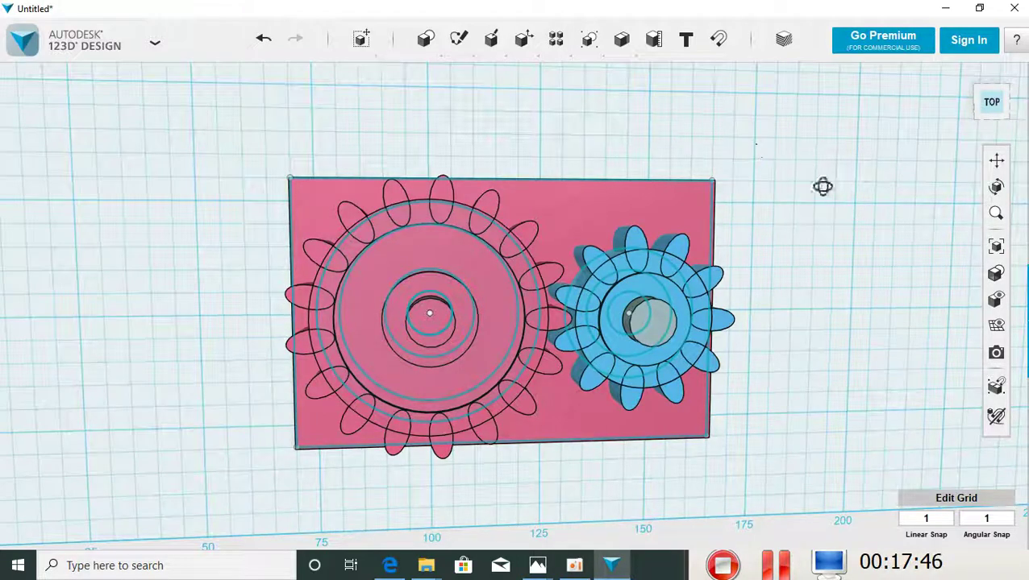
Orbit to a tilted perspective to inspect the red and grey gears on the silver plate.
mouse_move(821, 187)
right_mouse_down()
mouse_move(790, 133)
mouse_move(791, 103)
mouse_move(808, 84)
mouse_move(823, 128)
mouse_move(776, 208)
mouse_move(834, 243)
mouse_move(837, 232)
mouse_move(788, 195)
mouse_move(794, 177)
mouse_move(816, 197)
right_mouse_up()
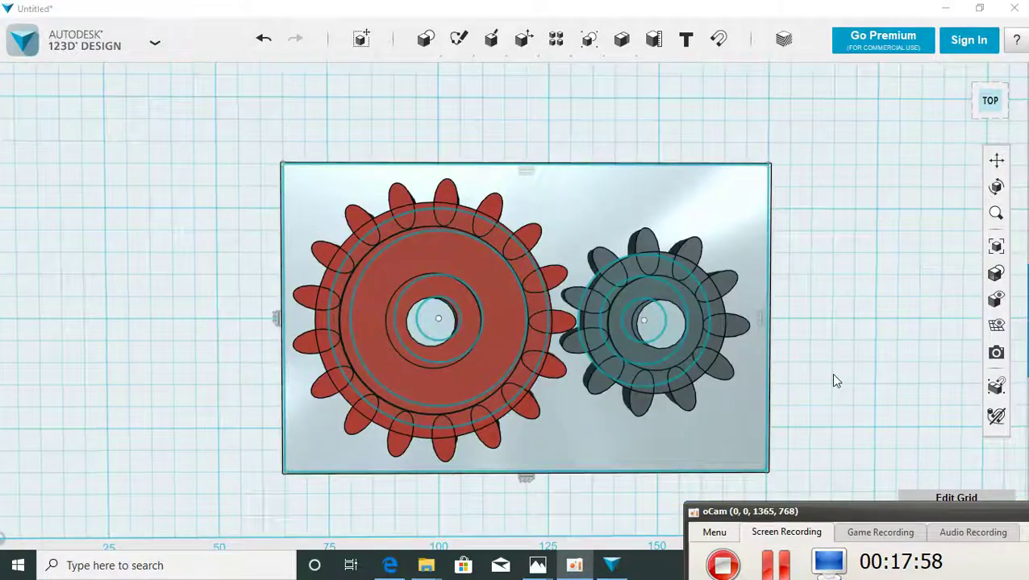
mouse_move(835, 380)
right_mouse_down()
mouse_move(806, 377)
mouse_move(822, 309)
mouse_move(832, 367)
right_mouse_up()
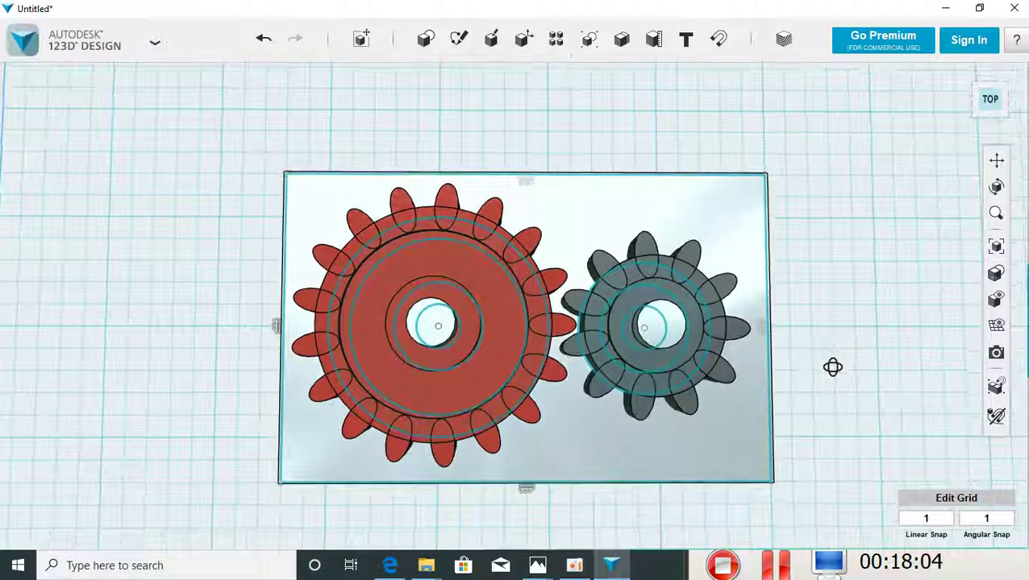
mouse_move(996, 300)
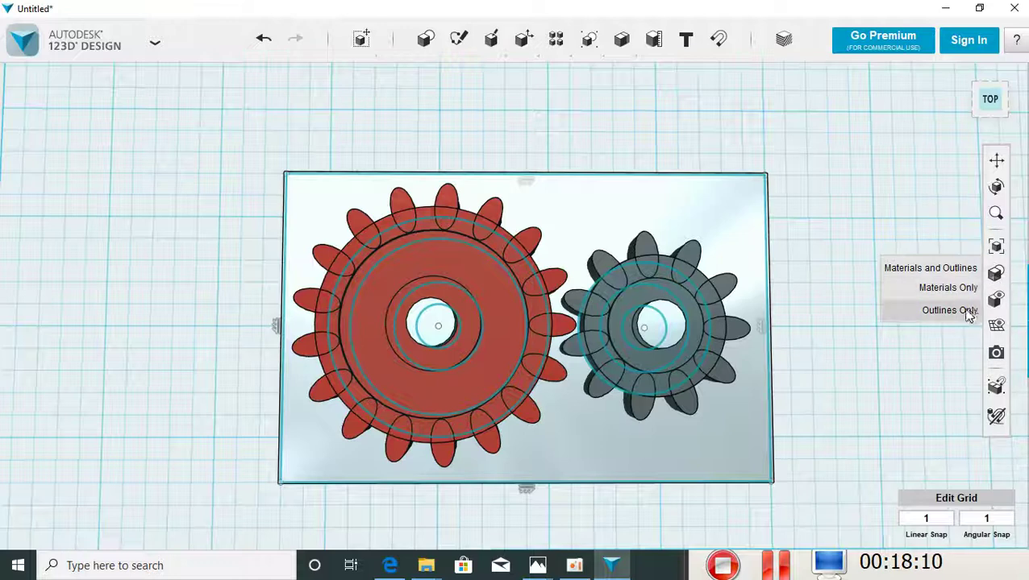
Set the display to Materials and Outlines and hide the gears' sketch circles.
left_click(948, 287)
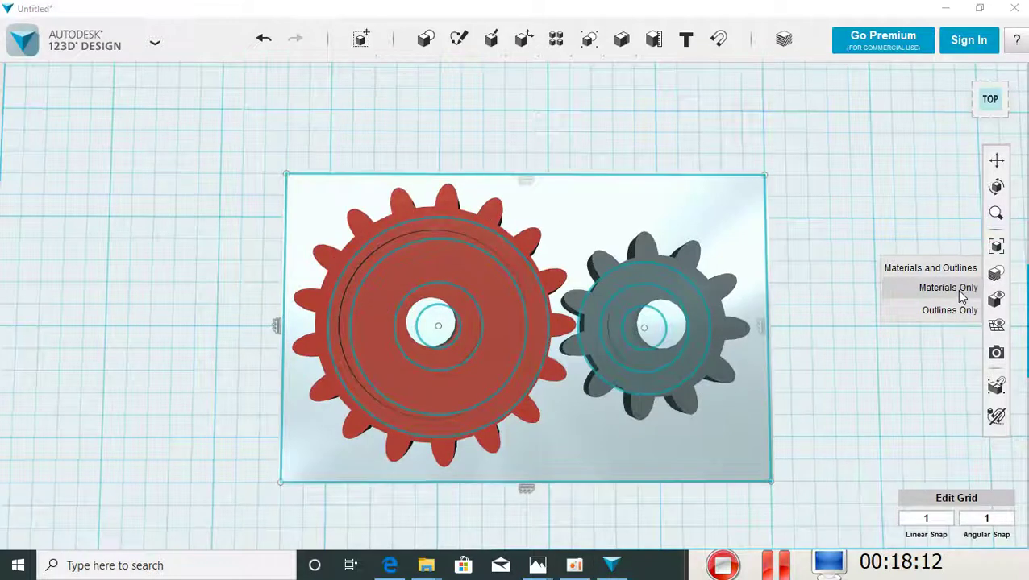
left_click(967, 313)
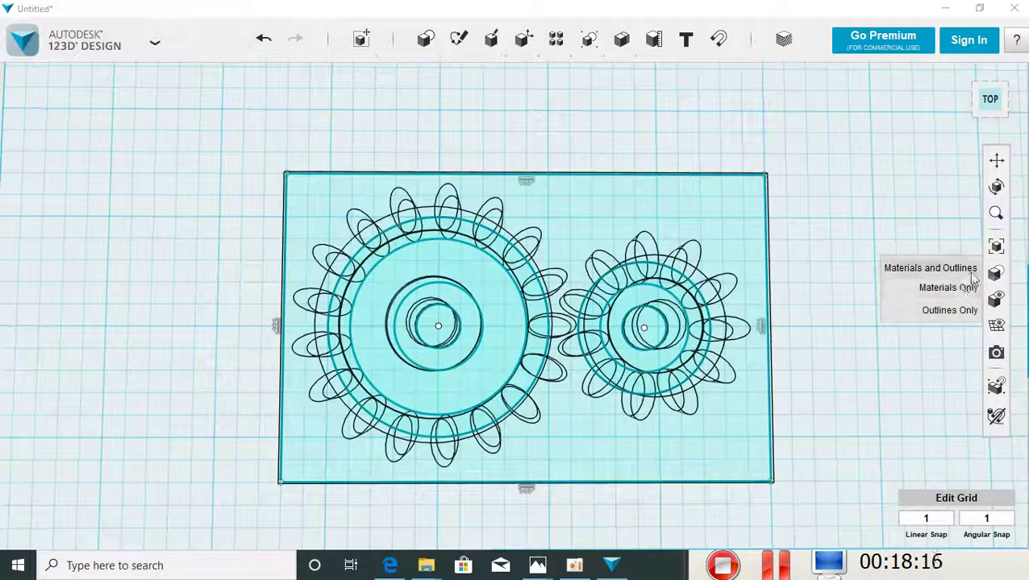
left_click(966, 272)
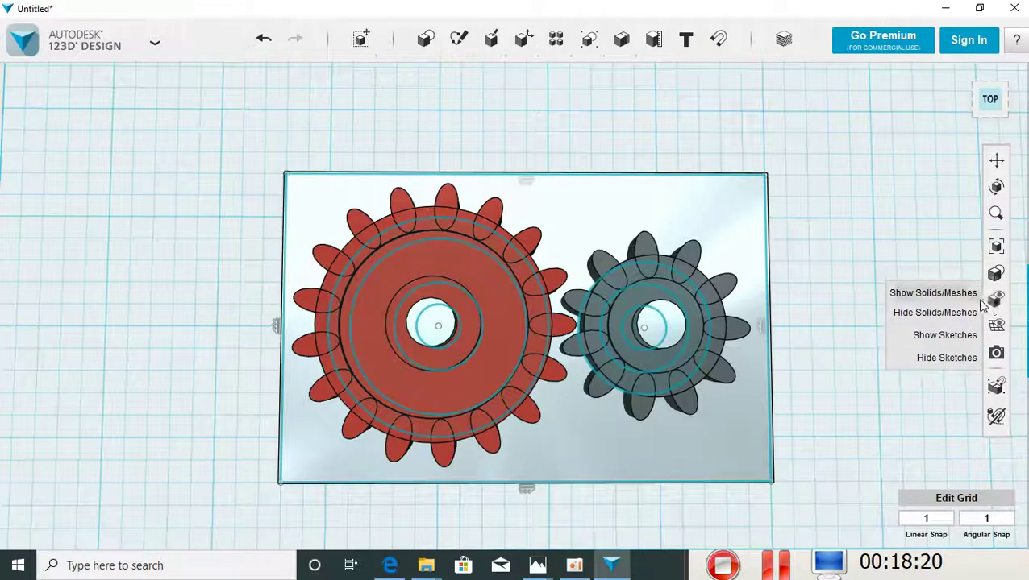
left_click(966, 342)
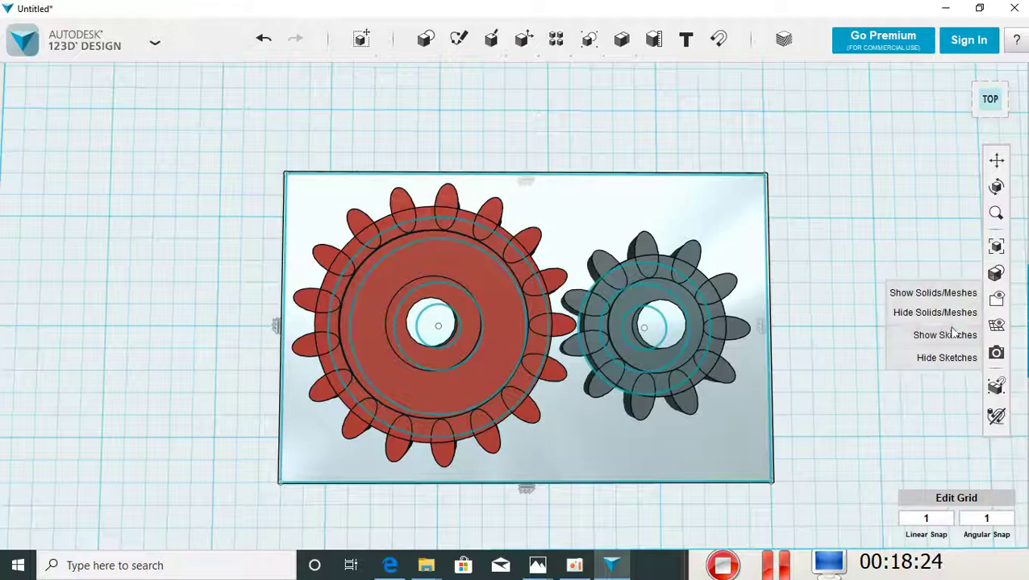
left_click(965, 359)
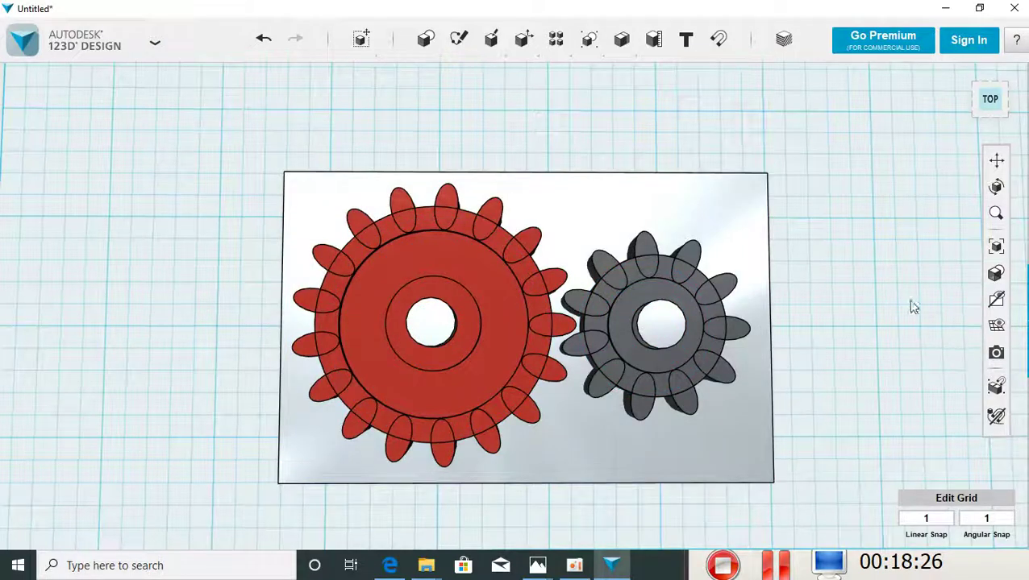
mouse_move(897, 298)
right_mouse_down()
mouse_move(873, 251)
mouse_move(861, 179)
mouse_move(900, 275)
mouse_move(891, 289)
mouse_move(873, 227)
mouse_move(879, 200)
mouse_move(909, 275)
mouse_move(901, 308)
mouse_move(848, 338)
mouse_move(742, 335)
mouse_move(780, 338)
mouse_move(817, 320)
mouse_move(849, 259)
mouse_move(850, 202)
mouse_move(664, 204)
mouse_move(642, 230)
mouse_move(685, 223)
mouse_move(891, 261)
mouse_move(892, 309)
mouse_move(871, 239)
mouse_move(888, 309)
mouse_move(898, 300)
mouse_move(907, 320)
mouse_move(843, 305)
mouse_move(867, 311)
right_mouse_up()
mouse_move(995, 326)
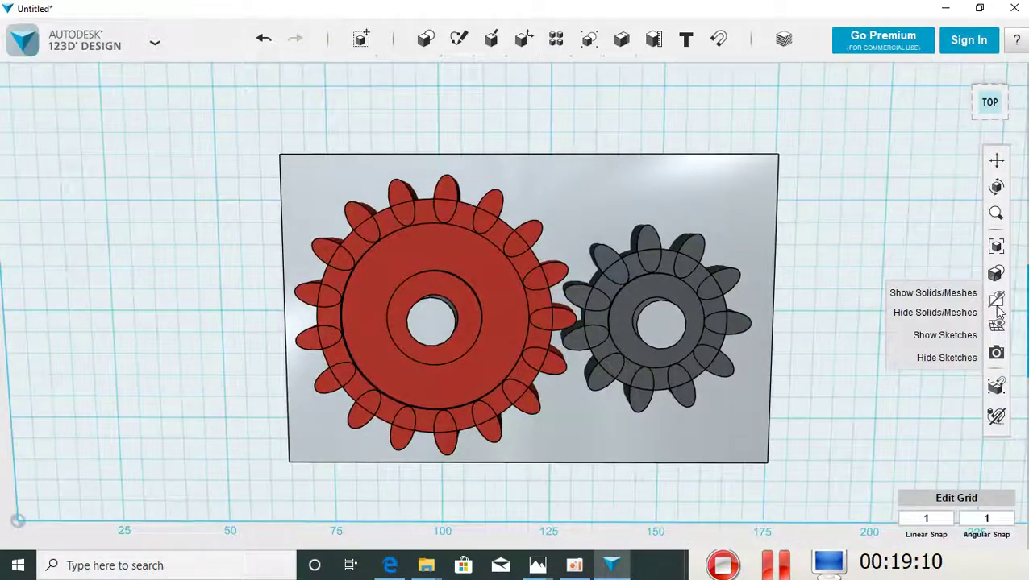
left_click(967, 360)
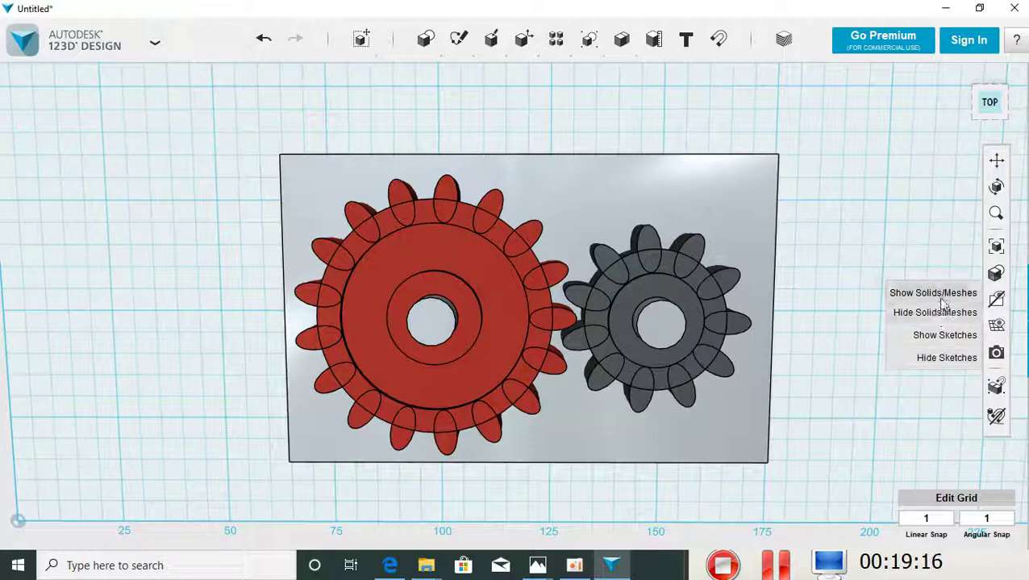
left_click(948, 314)
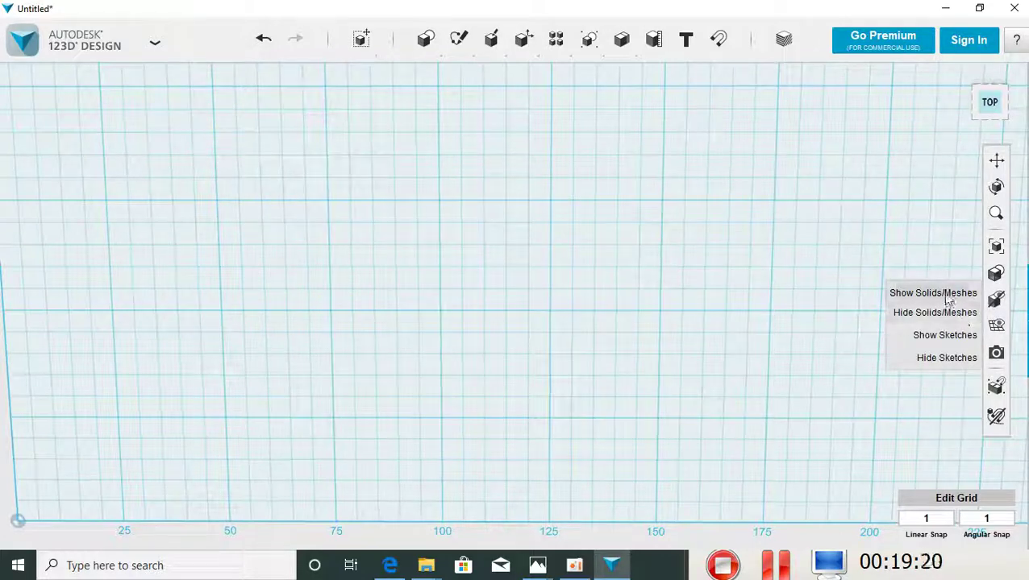
left_click(946, 293)
mouse_move(995, 273)
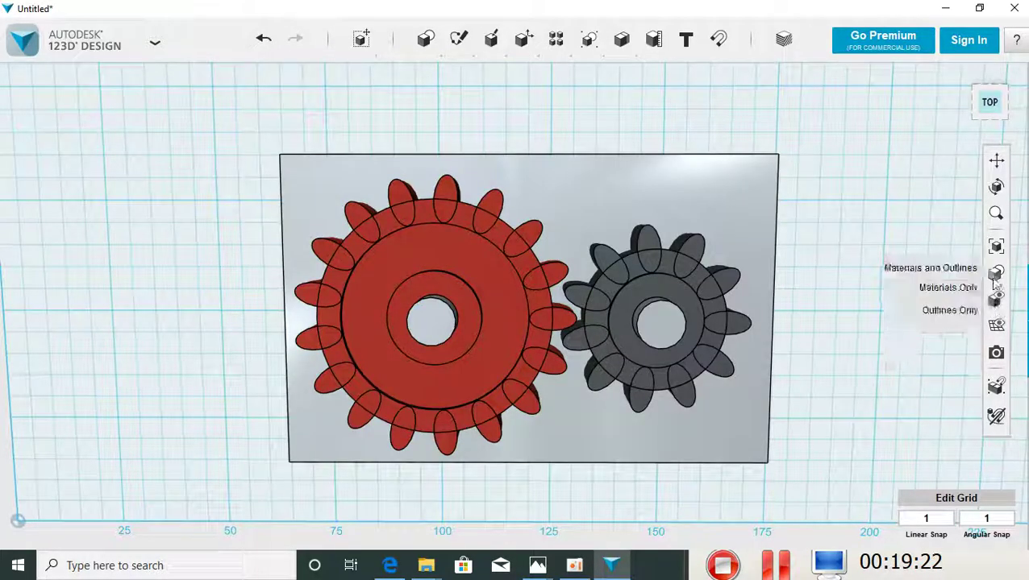
left_click(960, 304)
left_click(960, 296)
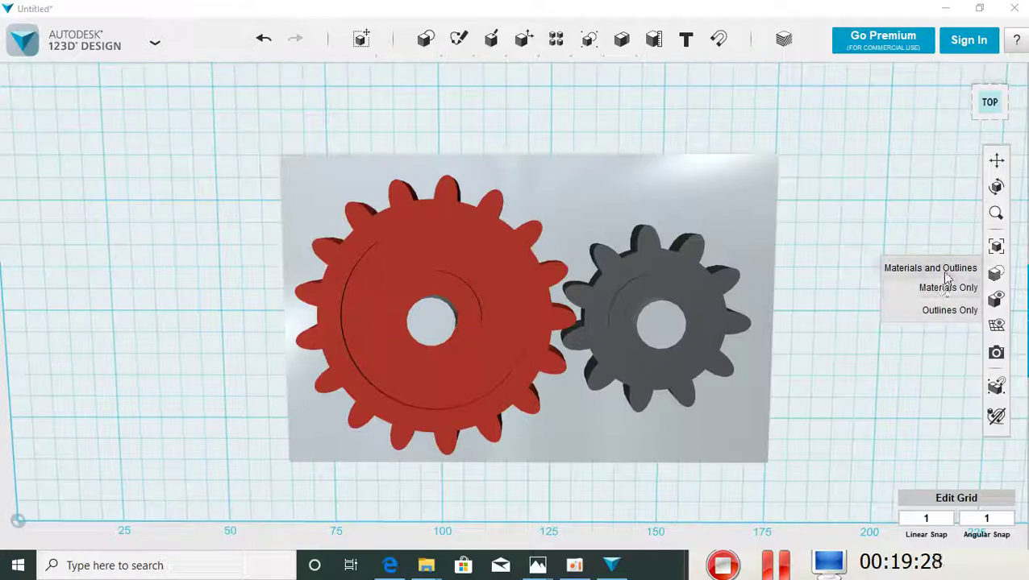
left_click(947, 273)
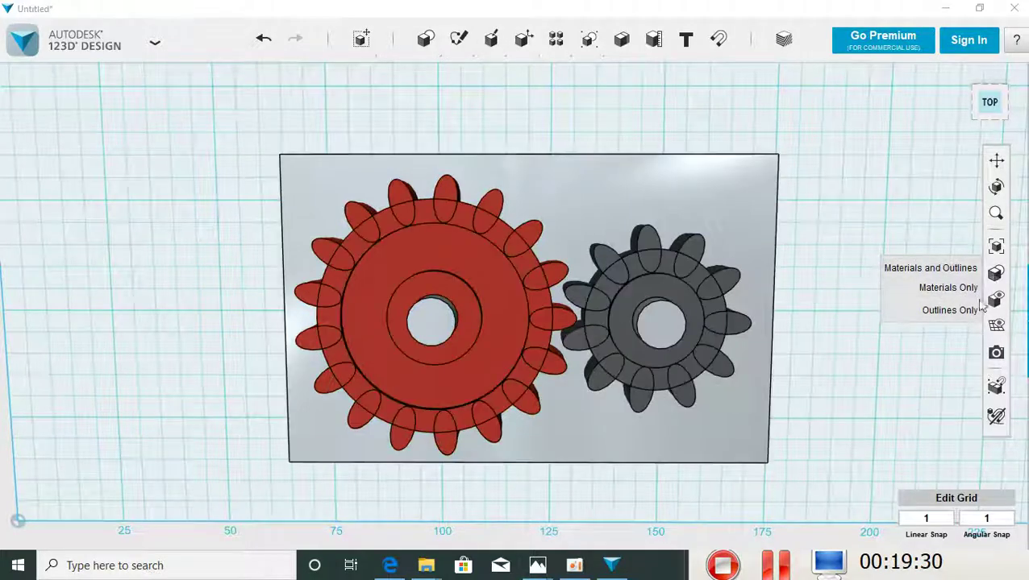
key("ctrl+a")
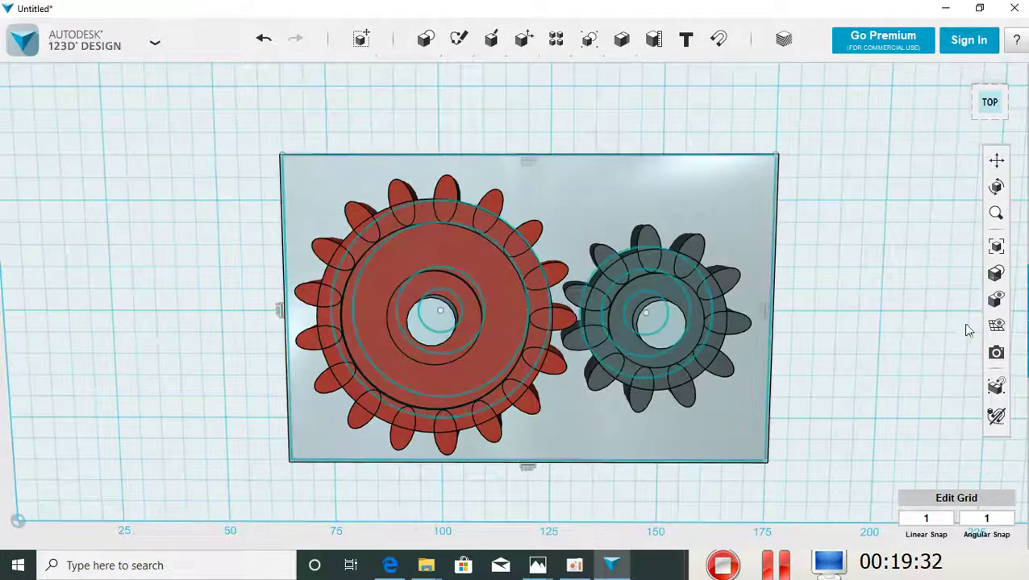
mouse_move(996, 299)
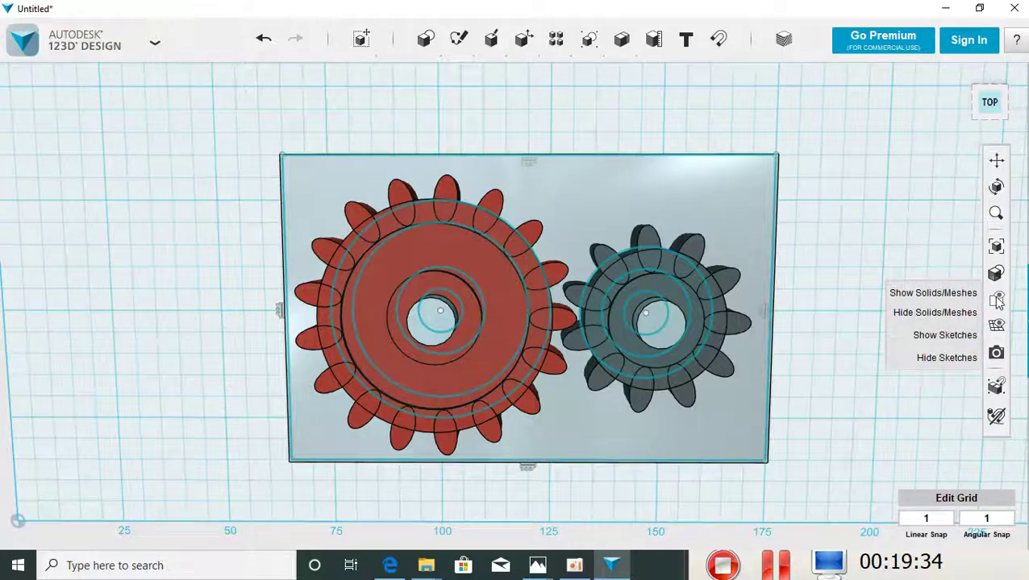
left_click(954, 338)
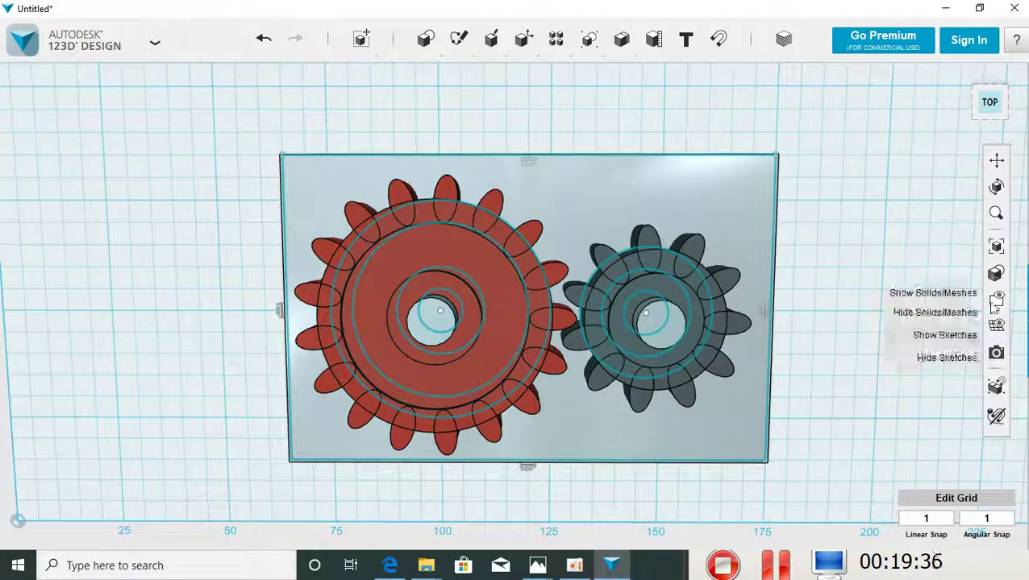
left_click(947, 359)
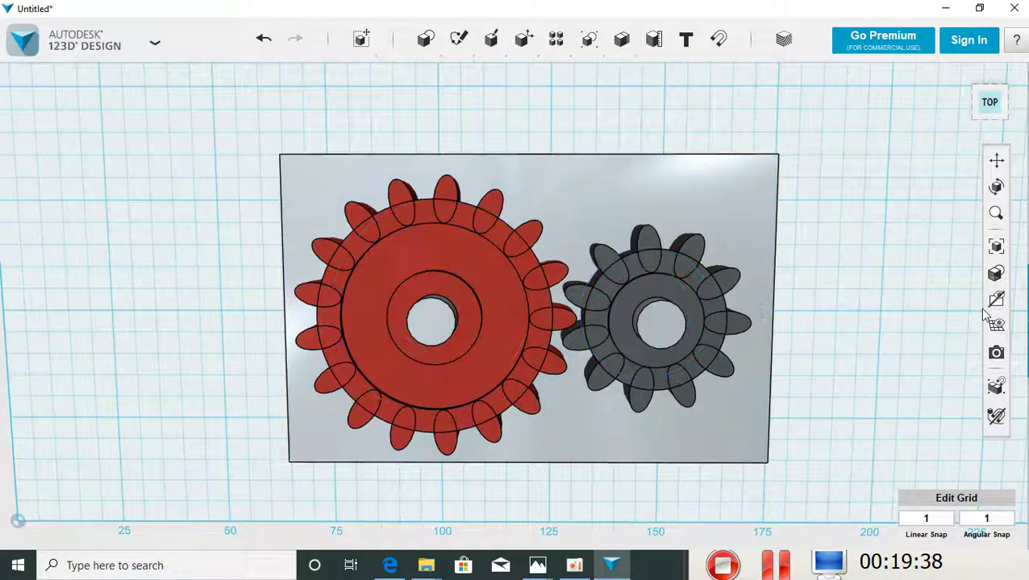
mouse_move(884, 284)
right_mouse_down()
mouse_move(874, 255)
mouse_move(893, 257)
mouse_move(893, 218)
mouse_move(875, 204)
mouse_move(878, 191)
mouse_move(902, 188)
mouse_move(923, 239)
mouse_move(902, 280)
mouse_move(848, 315)
mouse_move(741, 342)
mouse_move(721, 365)
mouse_move(751, 401)
mouse_move(783, 393)
mouse_move(858, 317)
mouse_move(893, 298)
mouse_move(880, 292)
right_mouse_up()
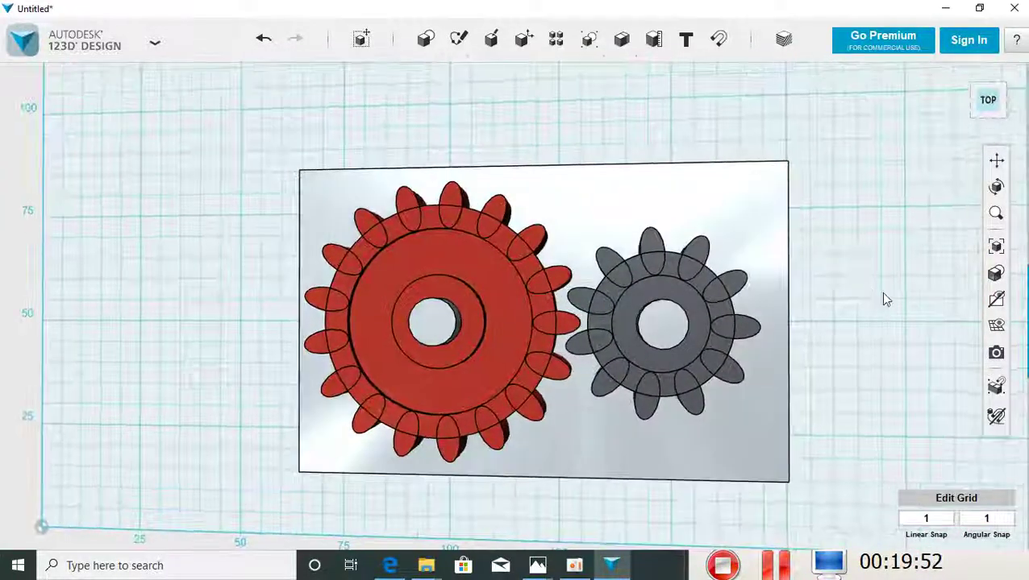